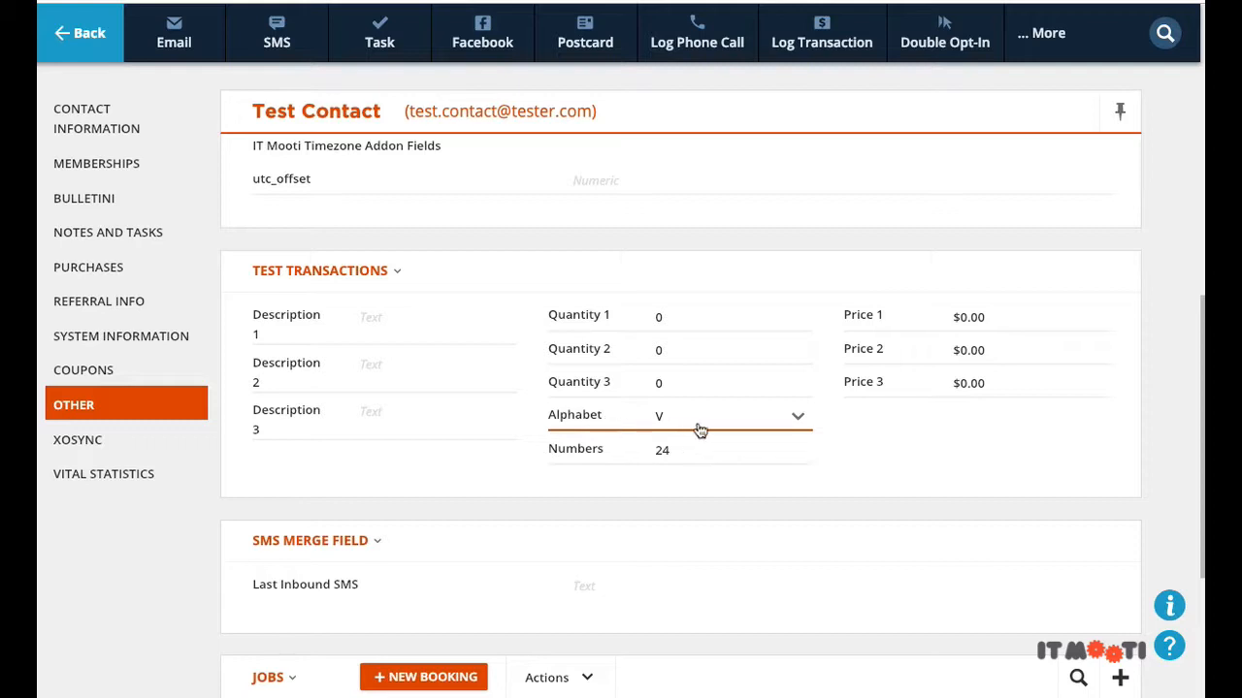
Step: Look through the Alphabet dropdown's values and close it without changing the value
click(697, 430)
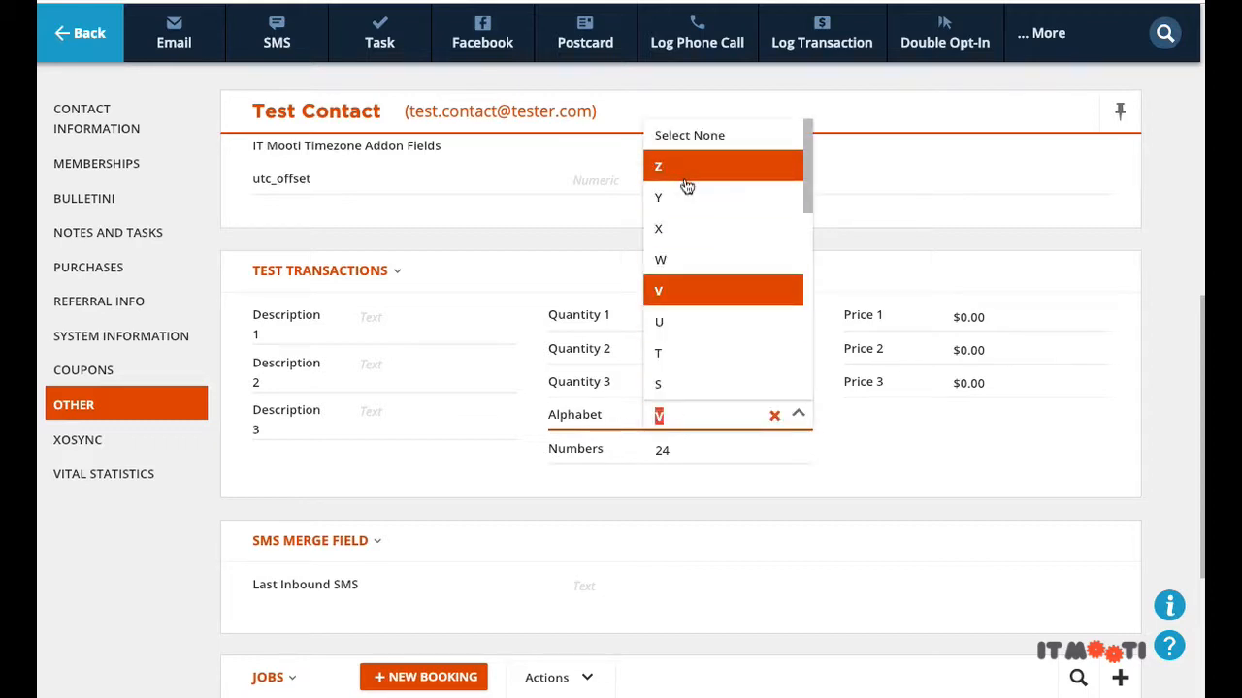
scroll(689, 180, down, 1)
scroll(690, 204, down, 5)
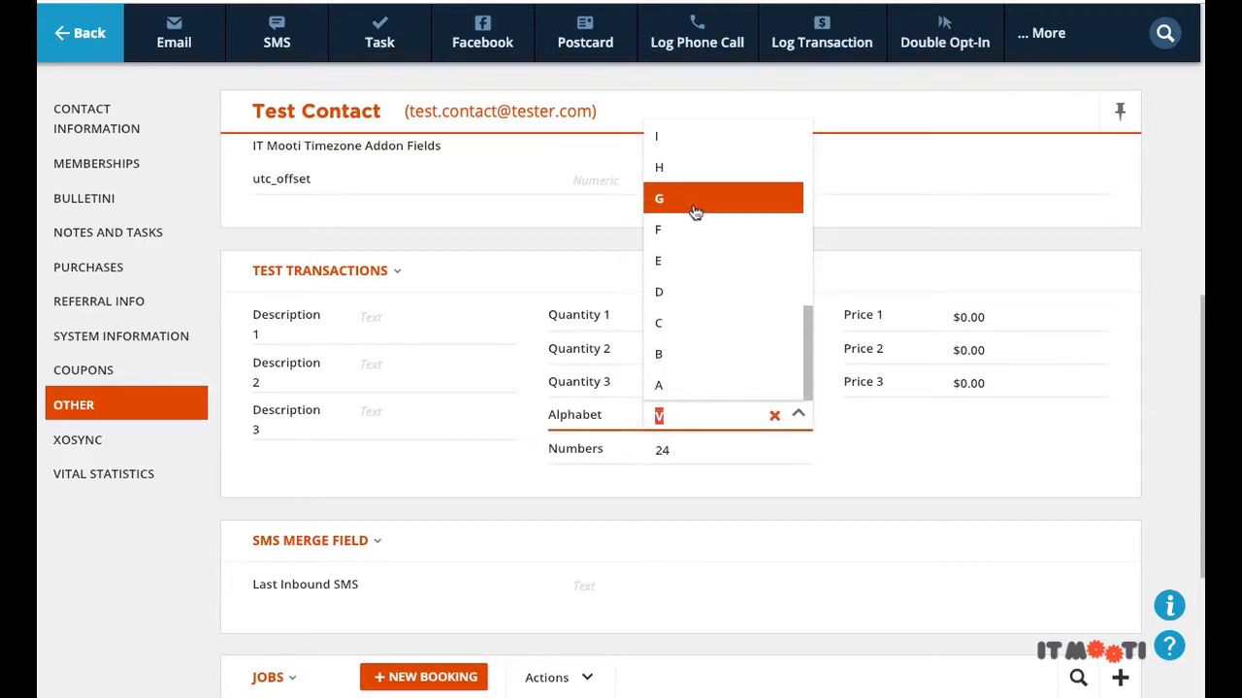
scroll(695, 212, up, 3)
scroll(718, 233, up, 3)
click(862, 482)
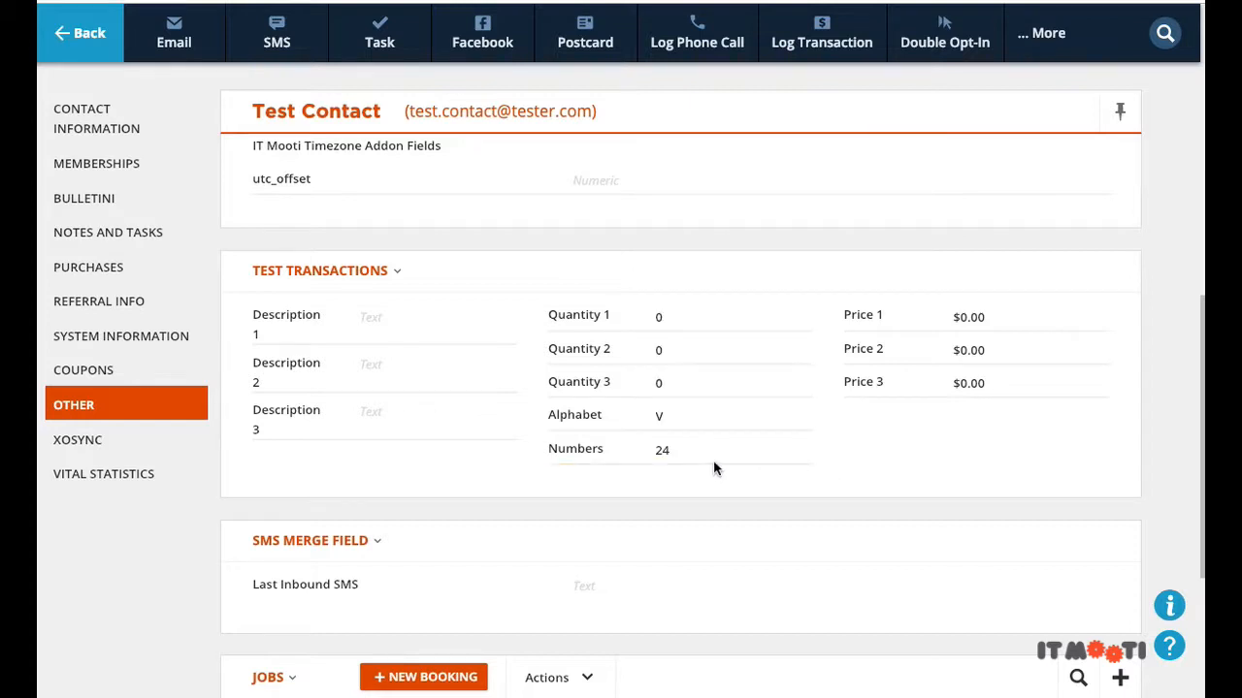
Step: Set the Numbers field to 1 and reload the contact record with F5
click(714, 458)
scroll(709, 397, down, 1)
scroll(711, 393, up, 1)
scroll(709, 394, down, 6)
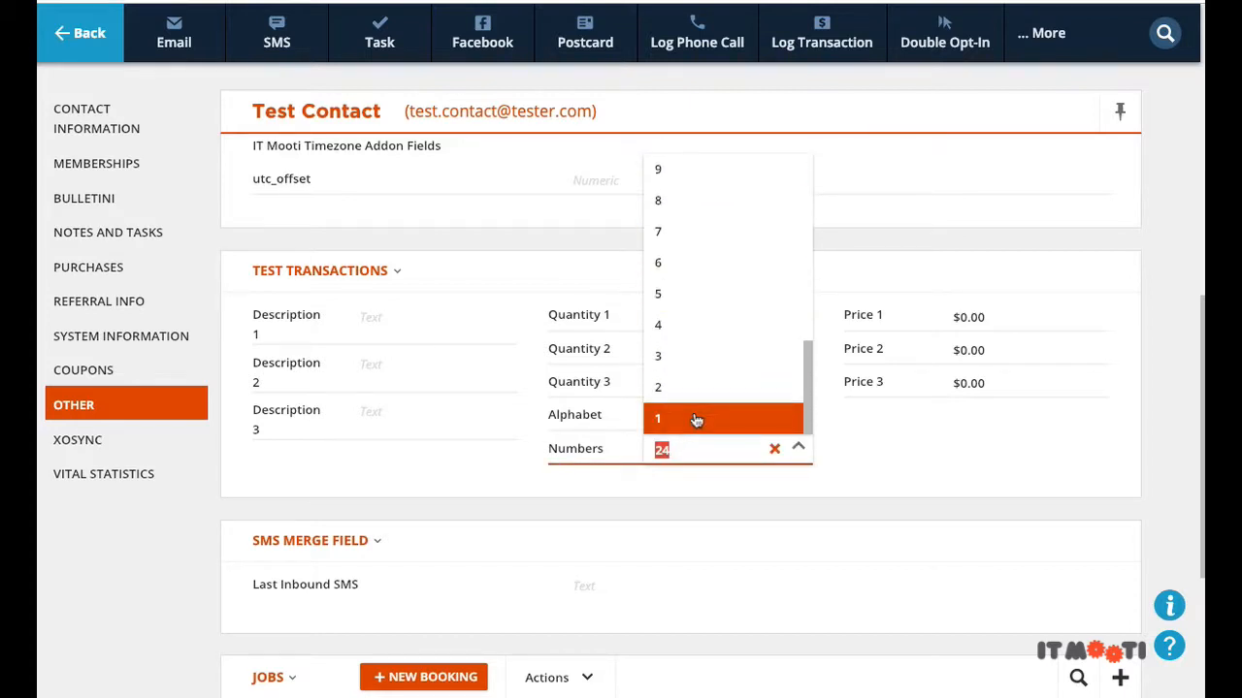
click(696, 420)
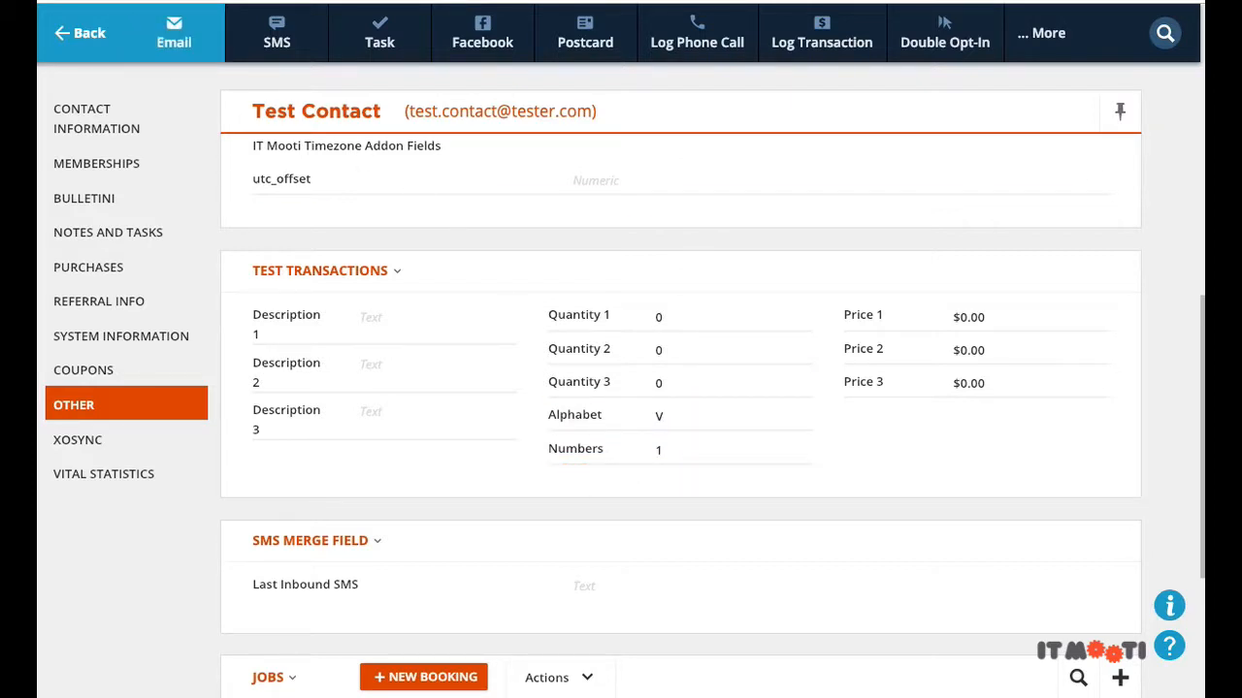
key(F5)
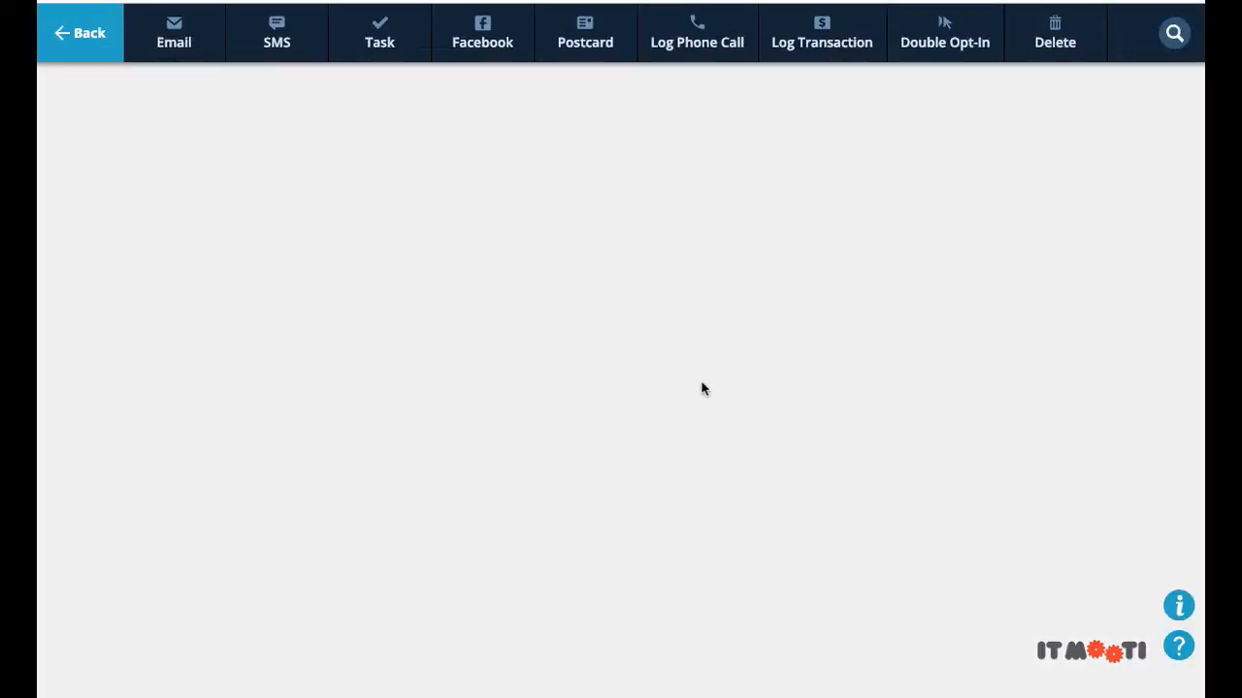
Step: Set Alphabet to G, then scroll the refreshed record to Test Transactions showing Numbers 7
scroll(705, 388, down, 6)
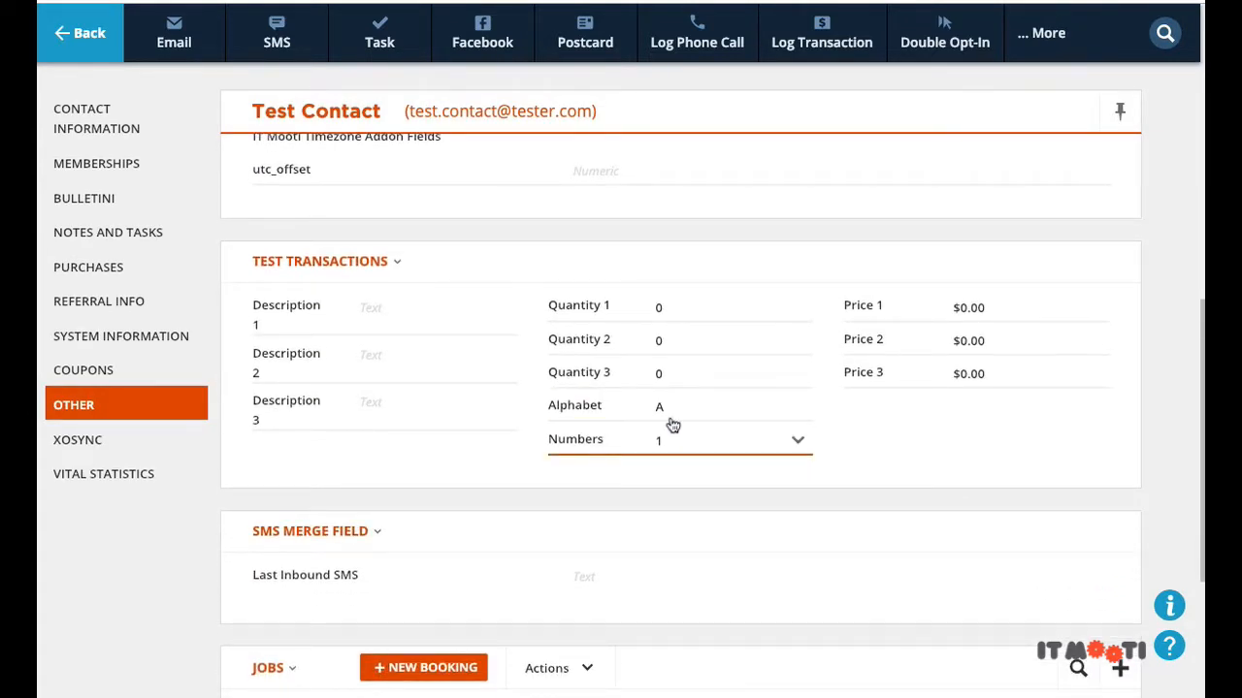
click(662, 412)
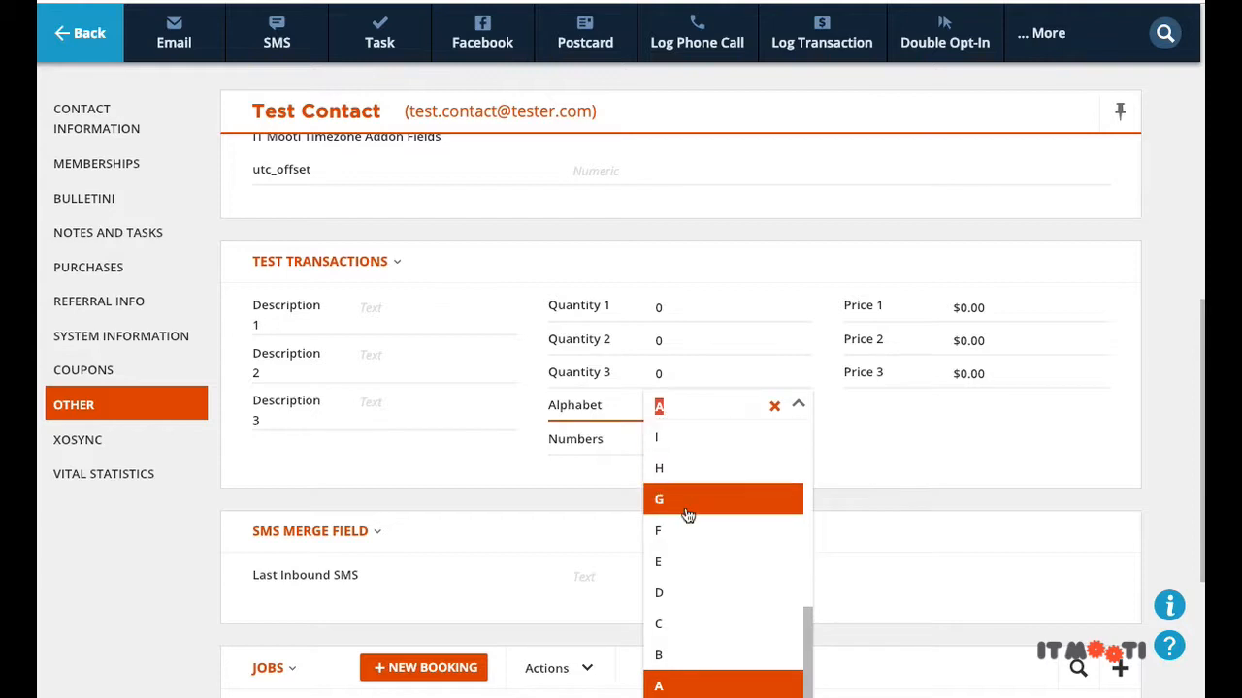
scroll(682, 504, up, 3)
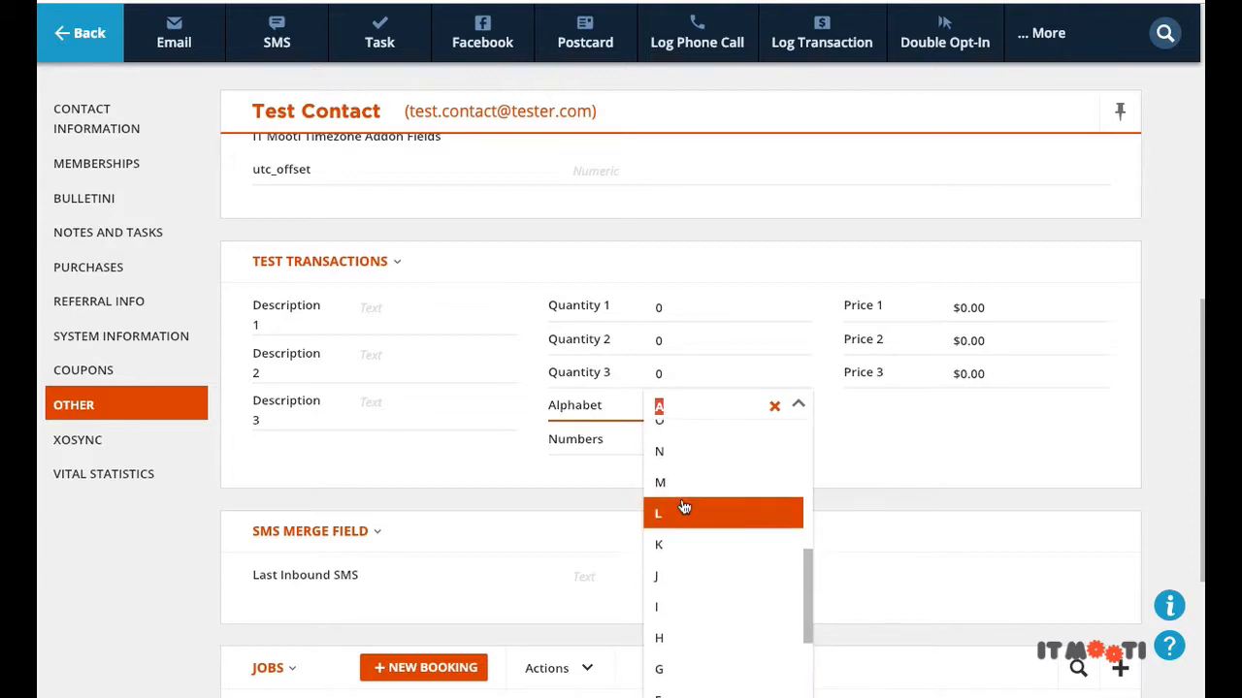
scroll(685, 519, down, 3)
click(679, 543)
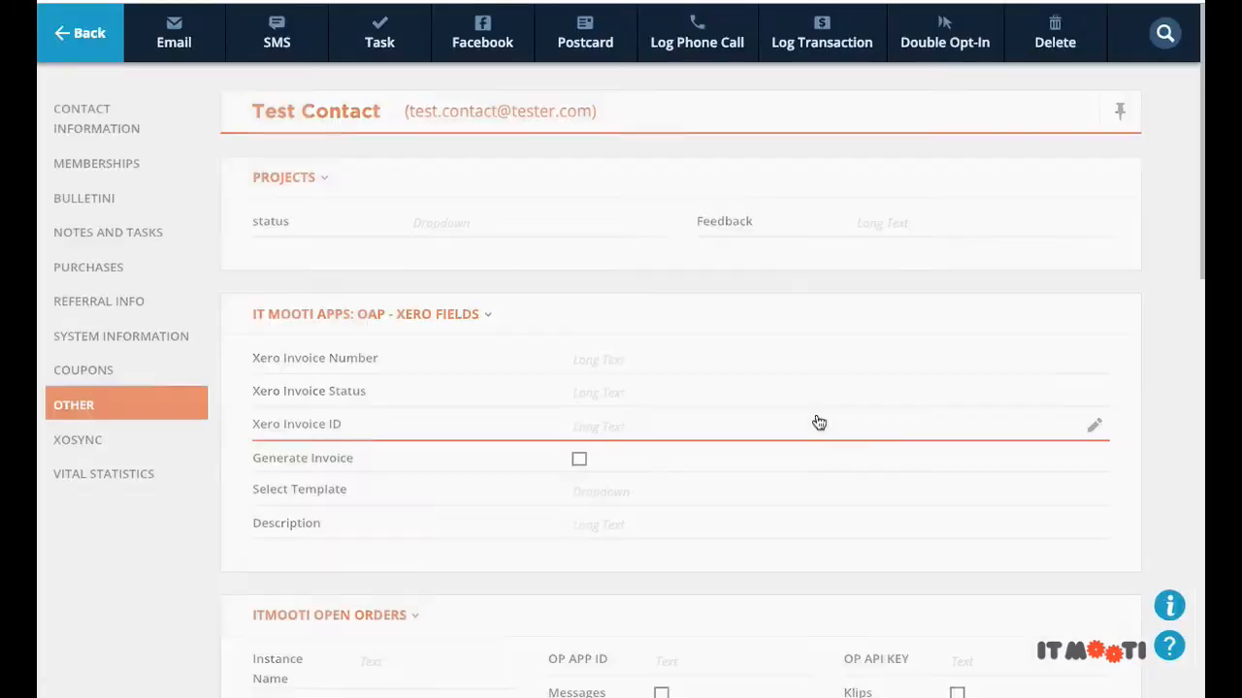
scroll(786, 451, down, 5)
scroll(788, 451, down, 2)
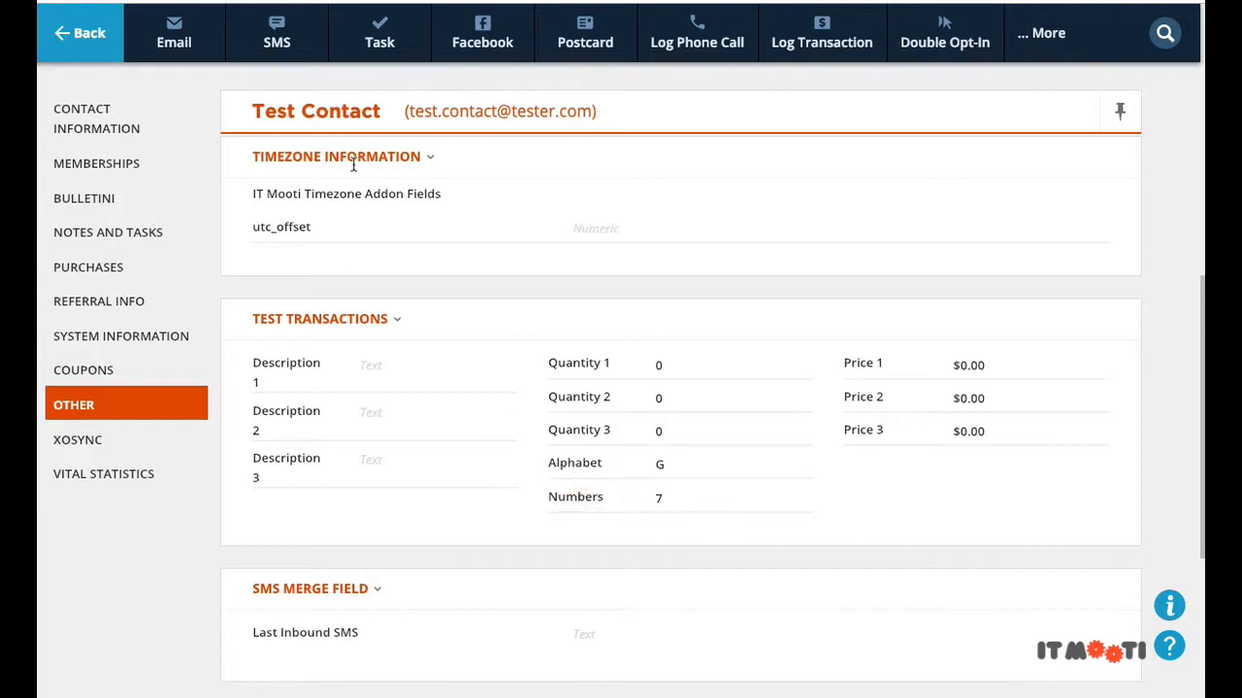
scroll(353, 166, down, 1)
Step: Go to Contacts > Rules, widen NAME, and open 'Update Field Alphabet f2493 to Number f2494'
click(104, 49)
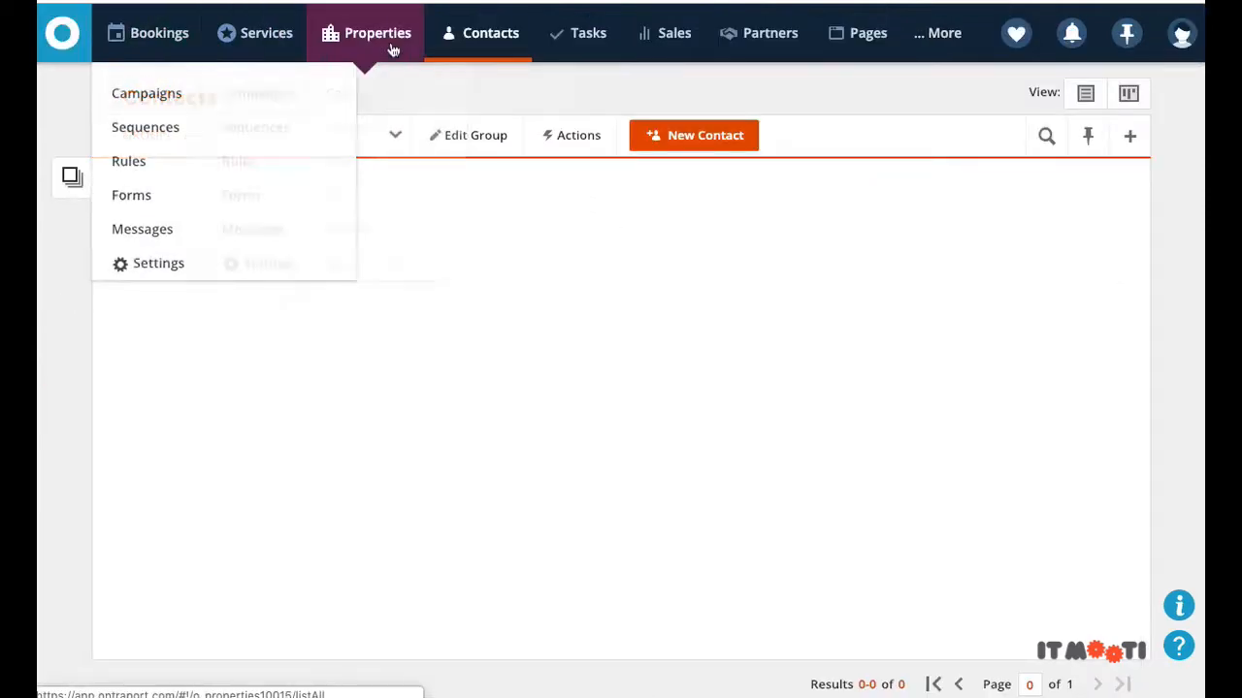
mouse_move(470, 107)
click(460, 161)
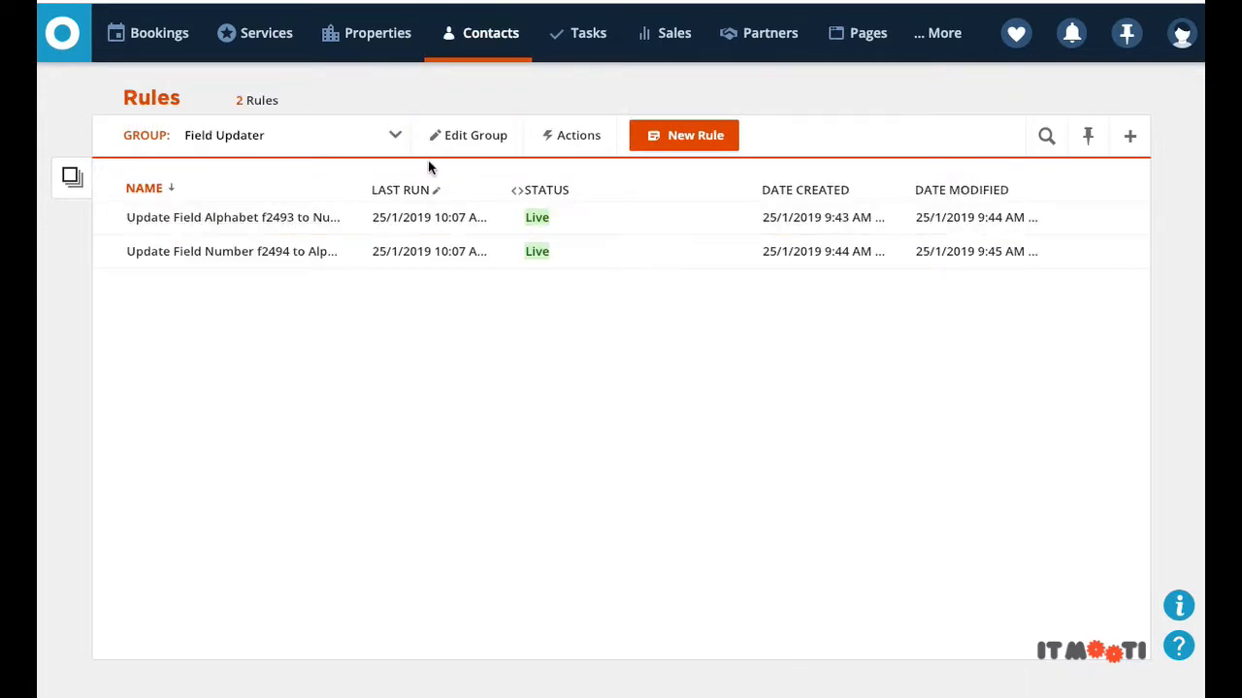
drag(361, 196, 502, 191)
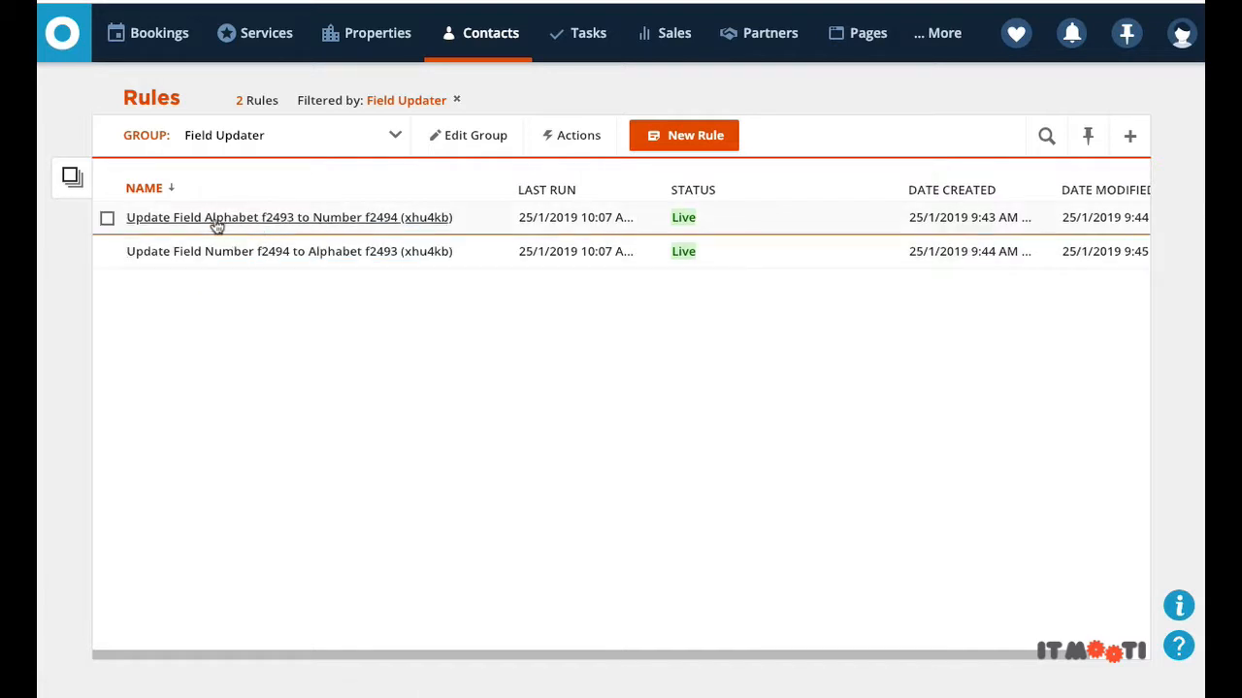
click(213, 223)
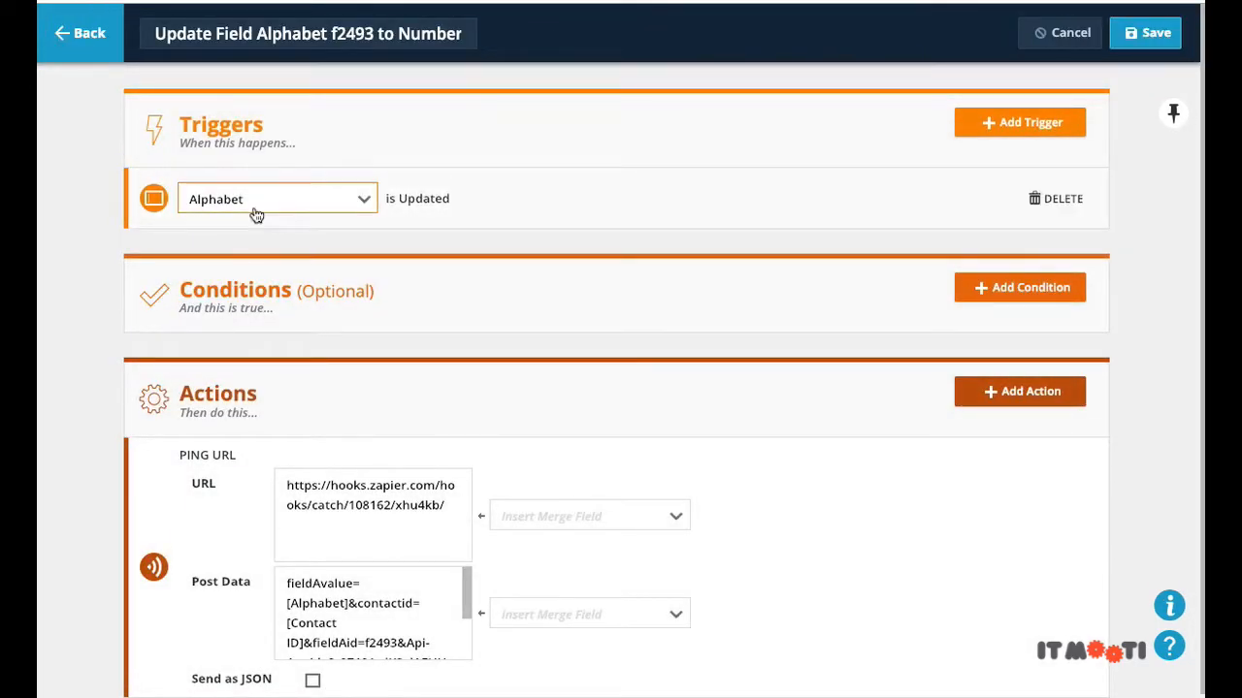
Step: Highlight the rule's full Zapier webhook URL and the fieldAvalue=[Alphabet] post data
scroll(253, 212, down, 1)
drag(447, 493, 284, 472)
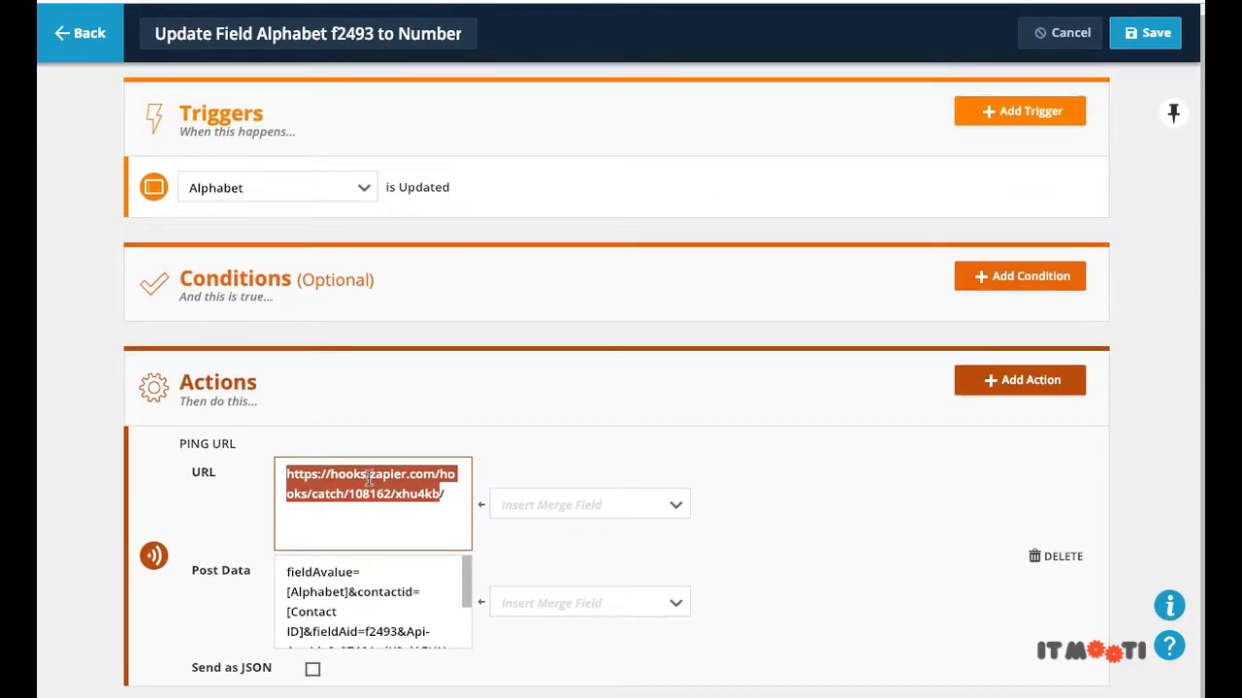
drag(445, 494, 265, 476)
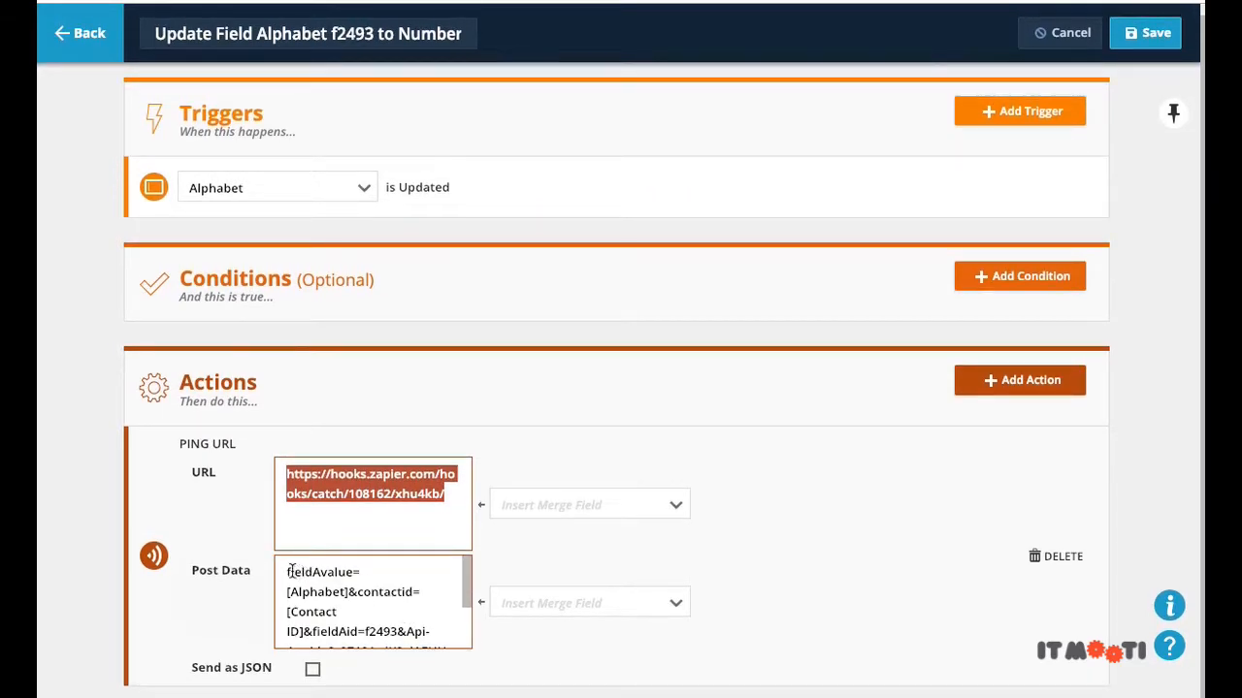
drag(288, 572, 336, 625)
Step: Inspect fieldAid f2493 and the API credentials in the post data, then discard changes back to Rules
scroll(347, 581, down, 2)
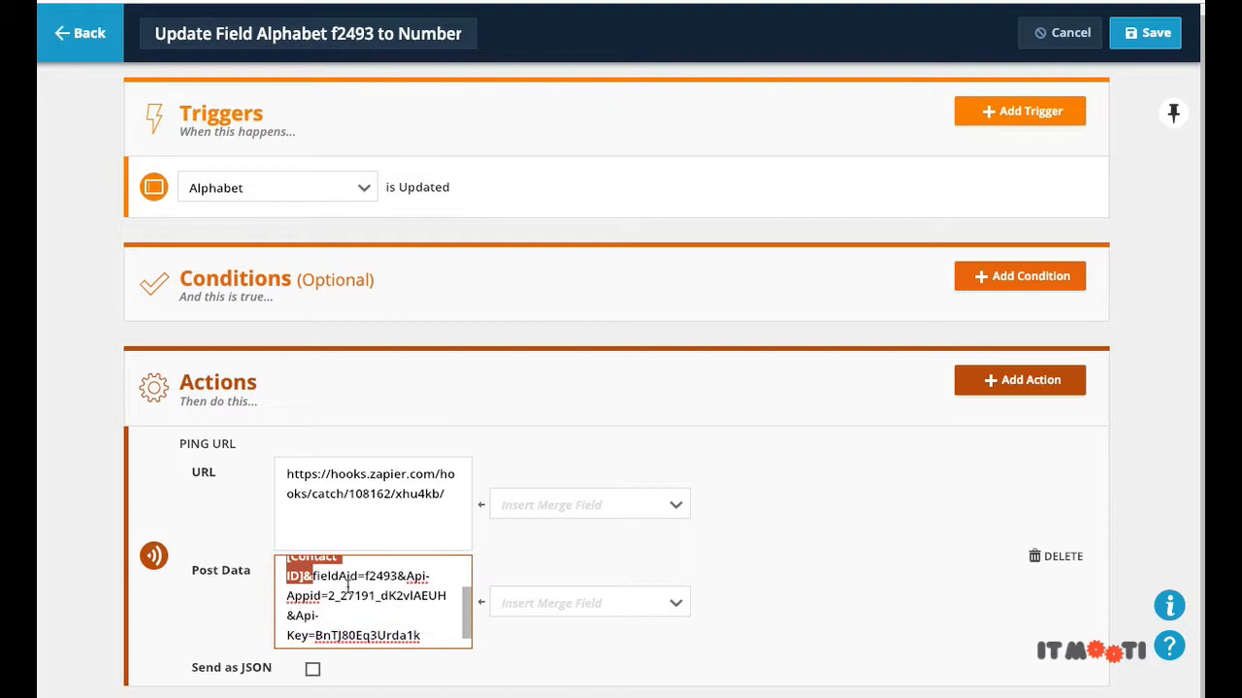
drag(338, 576, 393, 570)
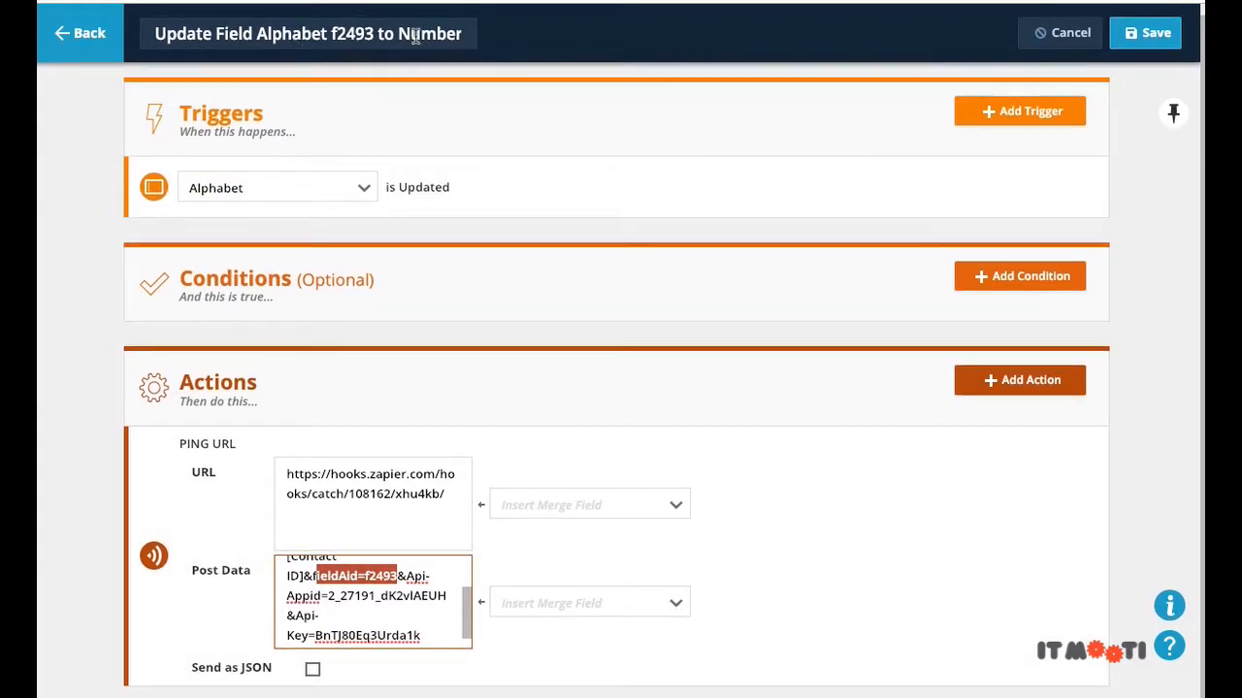
double_click(383, 573)
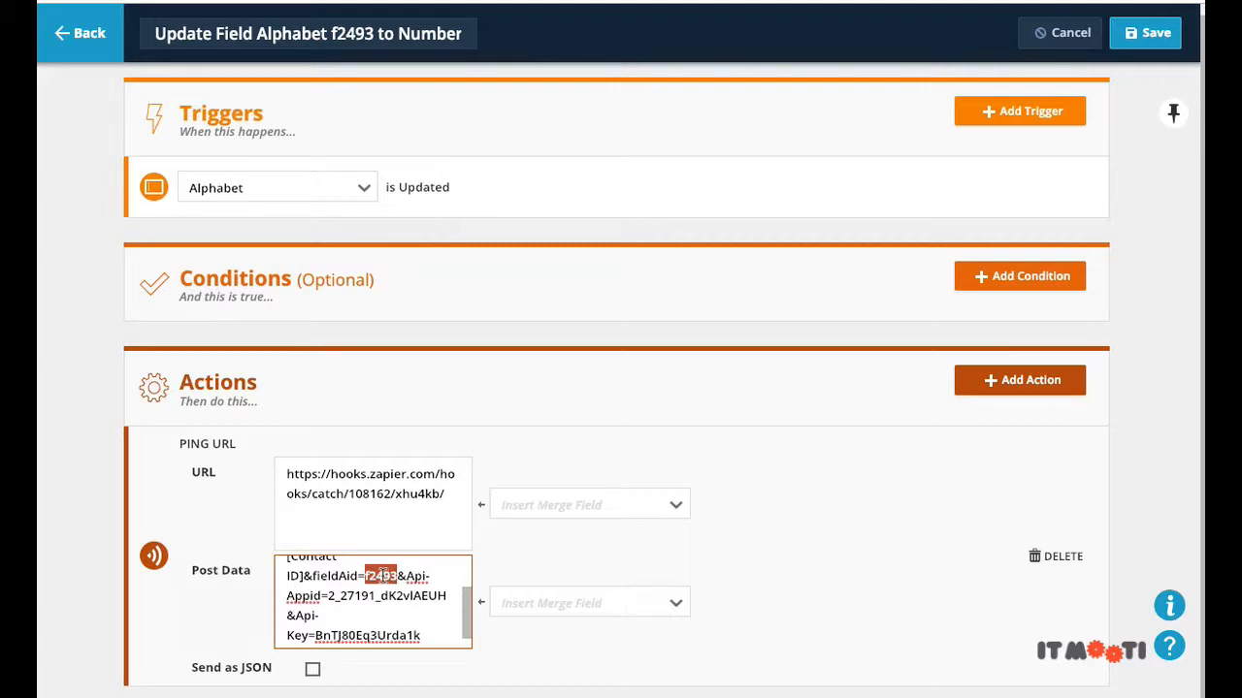
click(382, 575)
drag(407, 575, 425, 631)
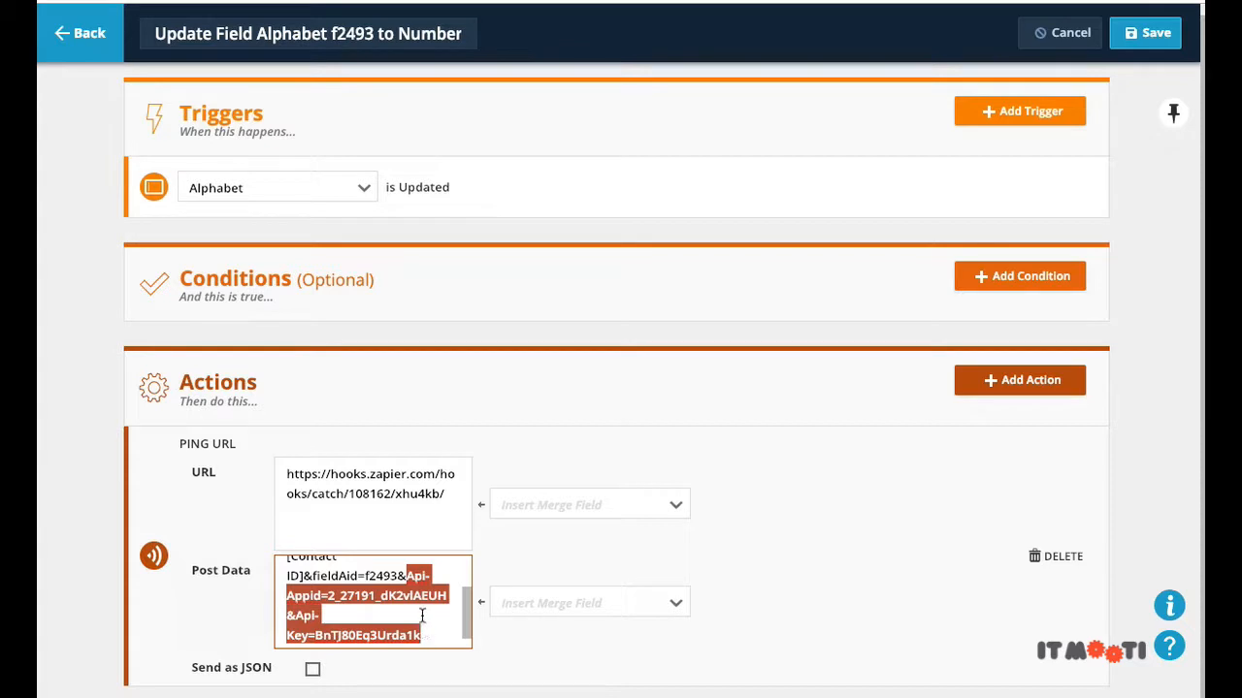
click(431, 613)
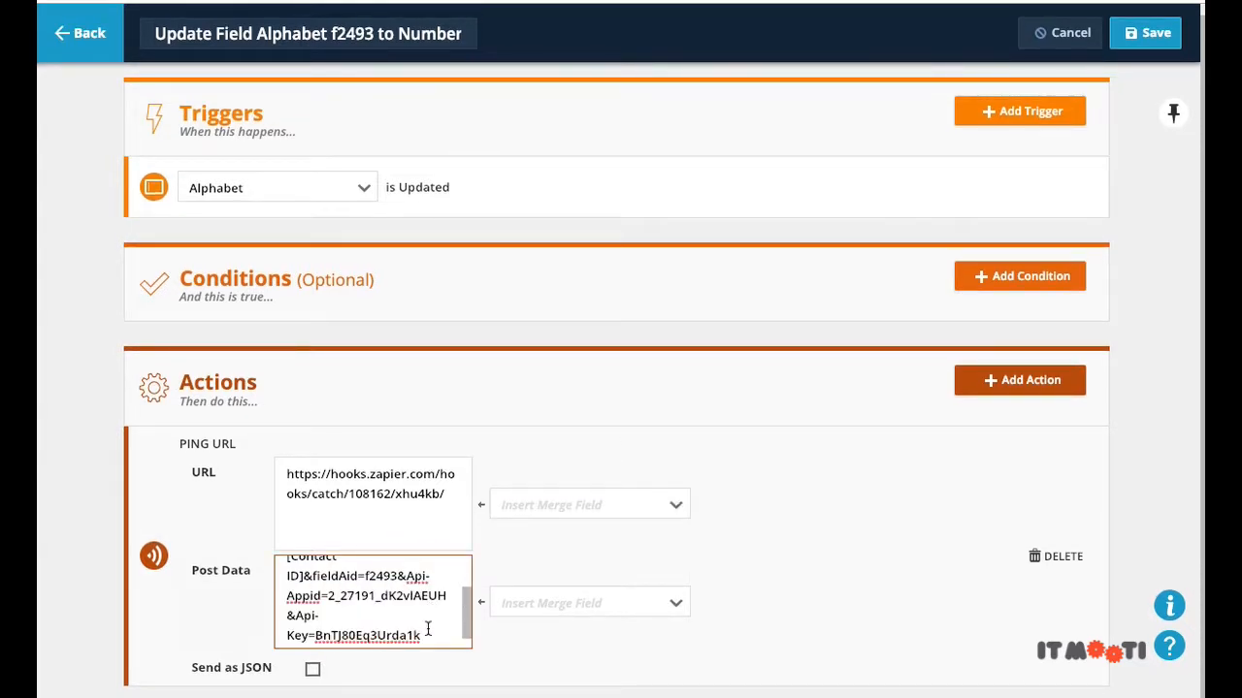
drag(427, 628, 331, 592)
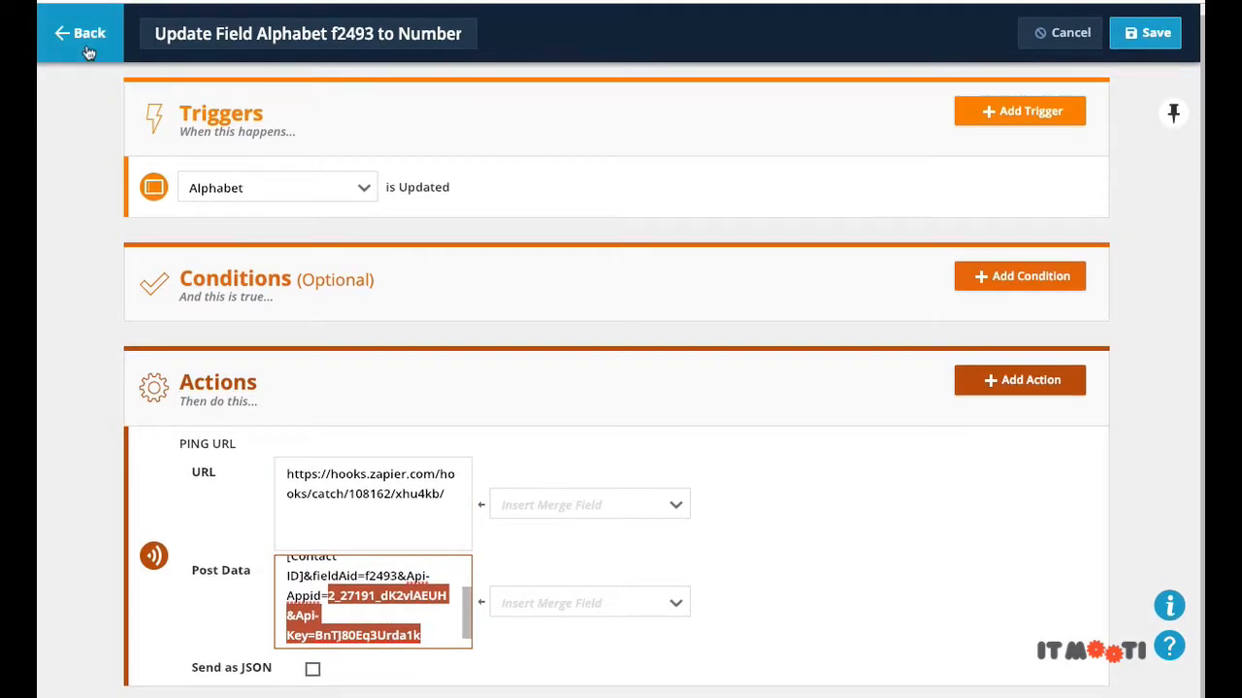
click(87, 38)
click(882, 398)
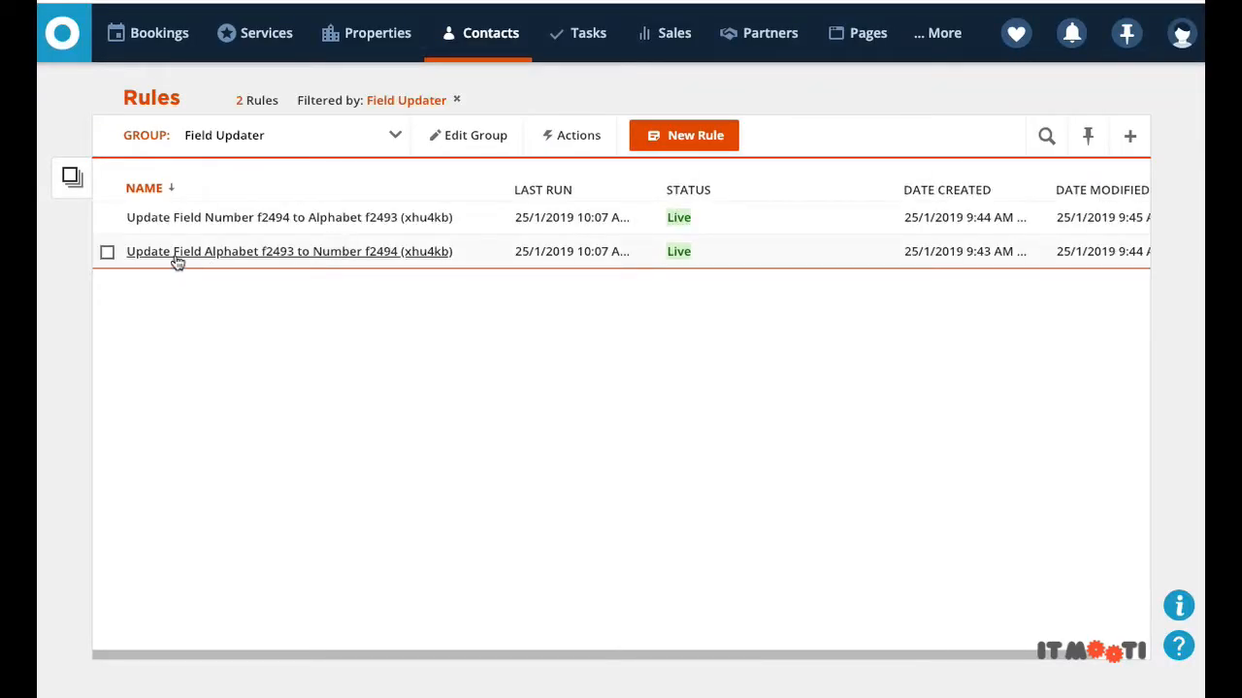
Step: Make a copy of the Alphabet-to-Number Field Updater rule
click(108, 253)
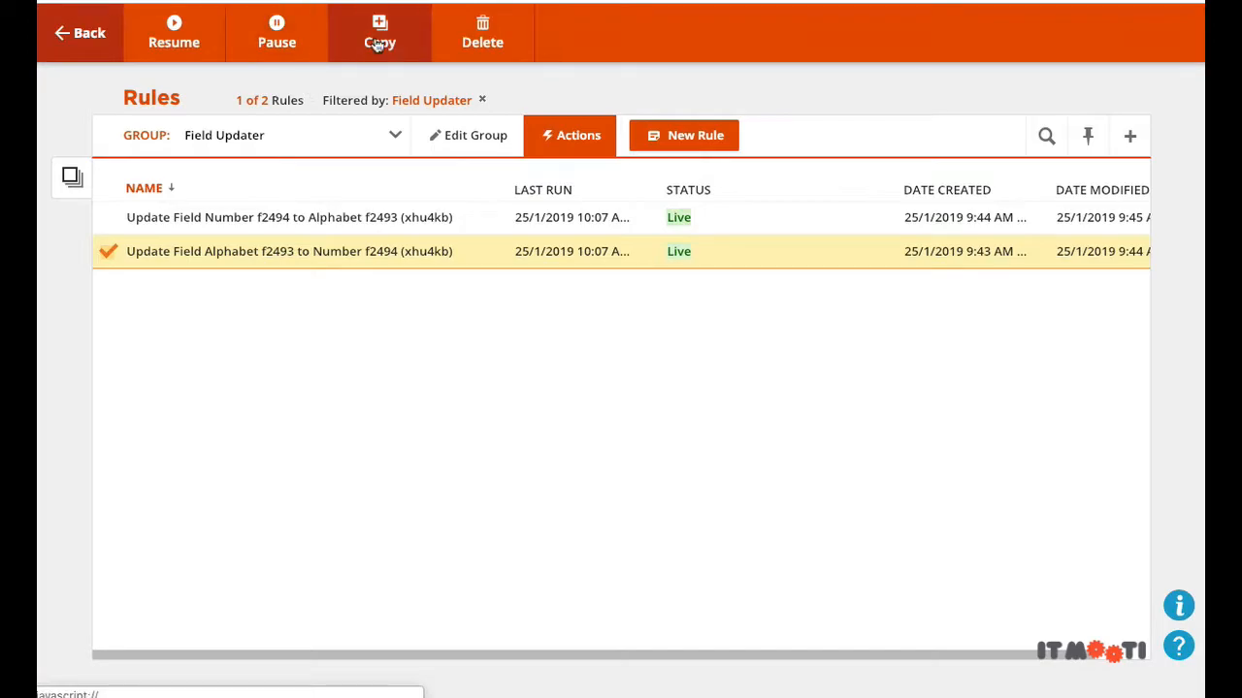
click(378, 43)
click(762, 342)
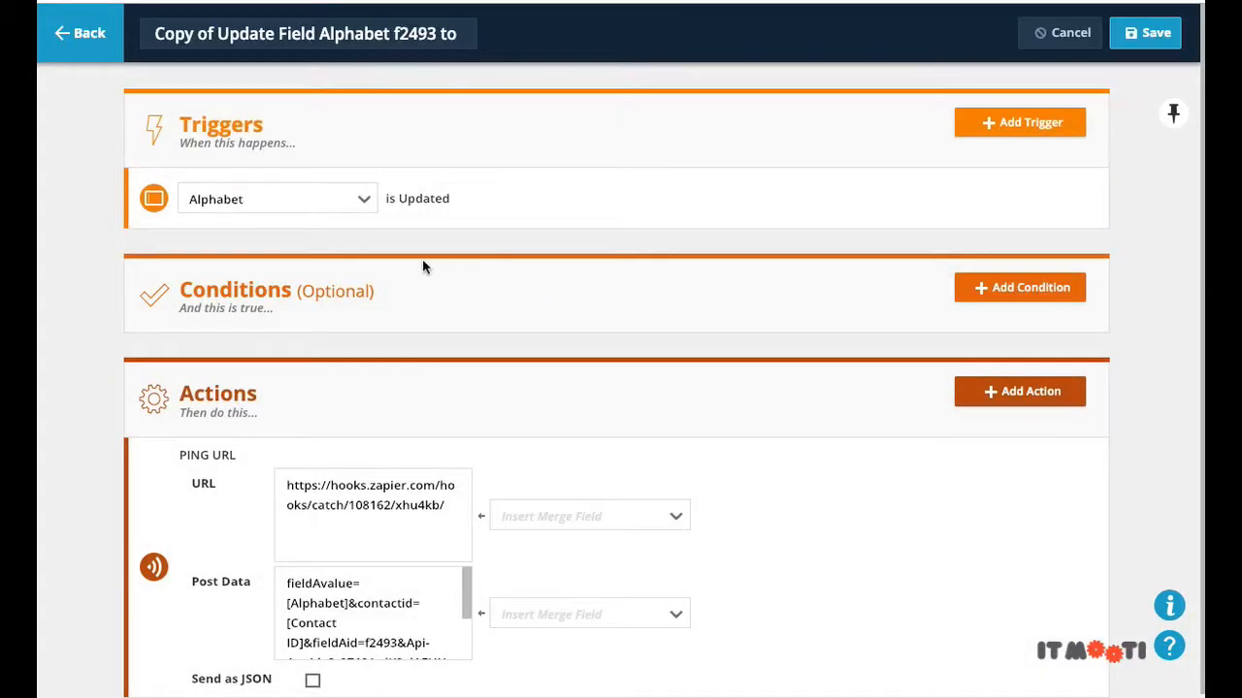
Step: Change the copied rule's trigger field, then cancel and confirm leaving without saving
click(357, 206)
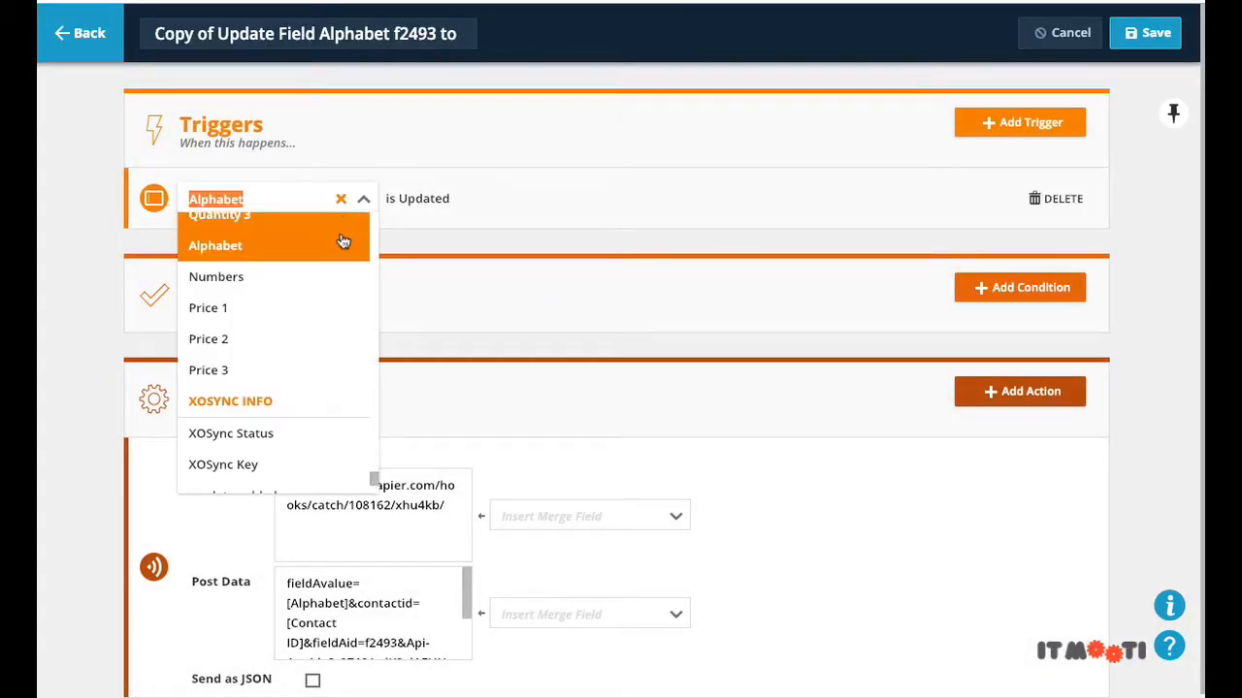
click(294, 322)
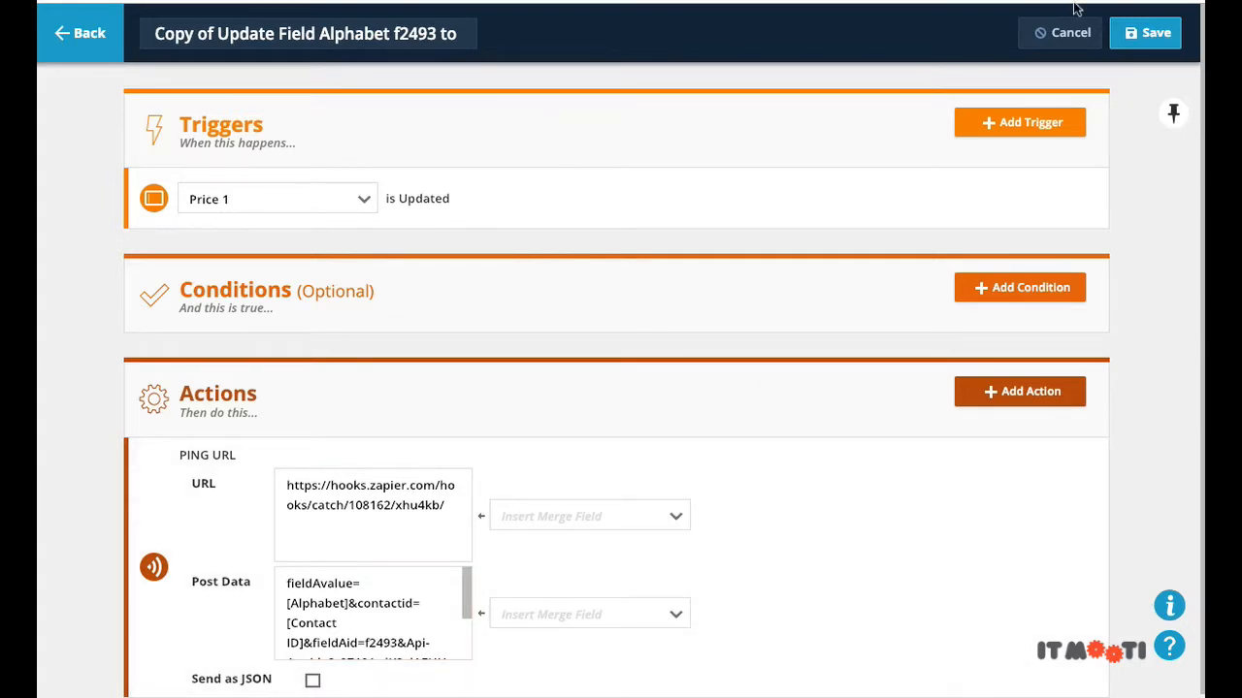
click(1058, 33)
click(743, 390)
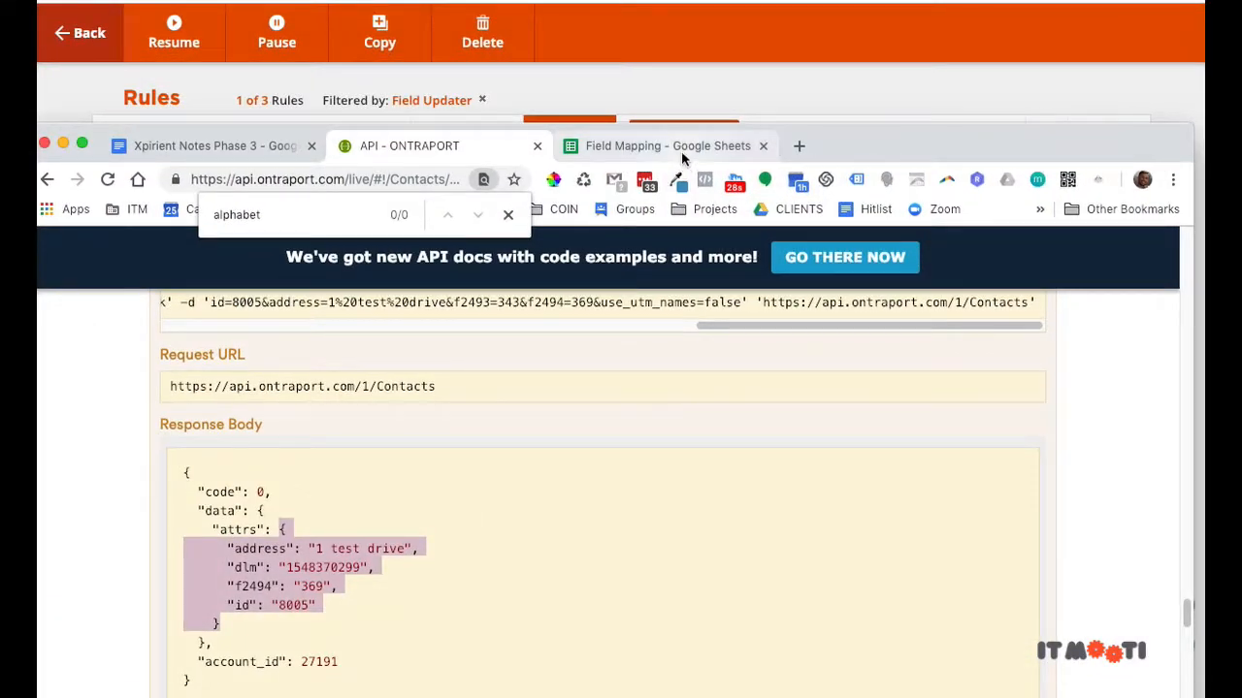
Step: Open the Field Mapping sheet and inspect row 2: A, f2493, 320, f2494, 344
click(767, 113)
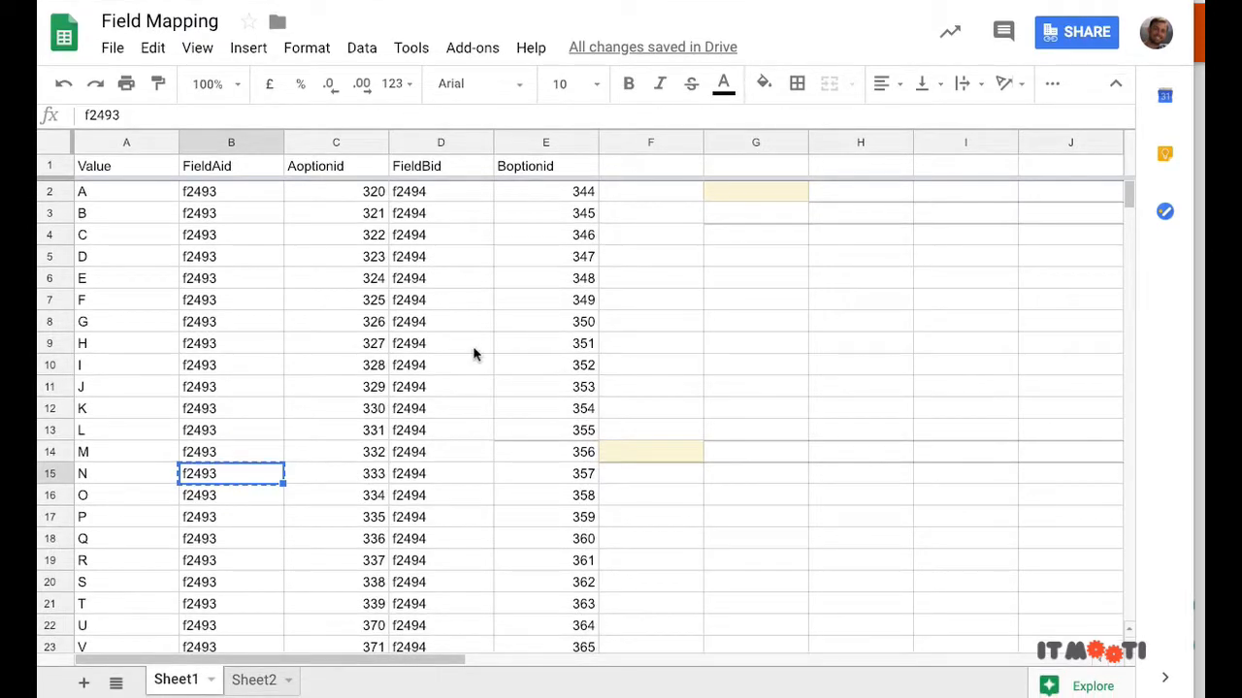
click(476, 352)
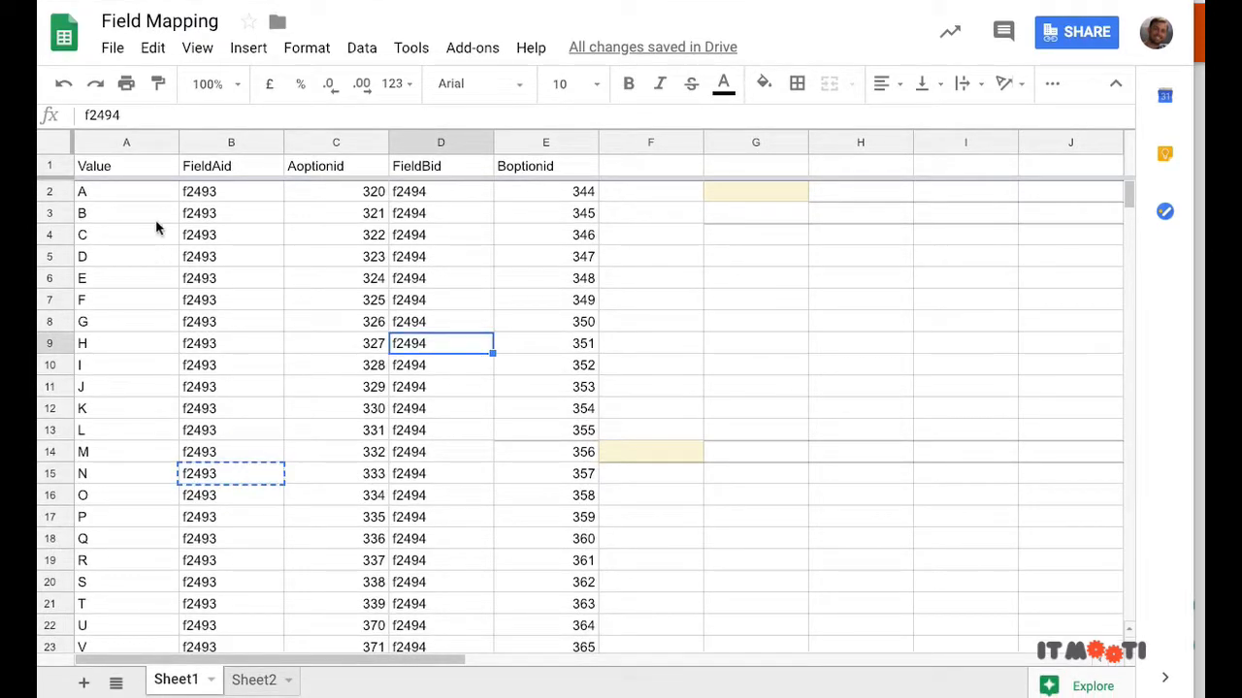
click(206, 194)
click(110, 201)
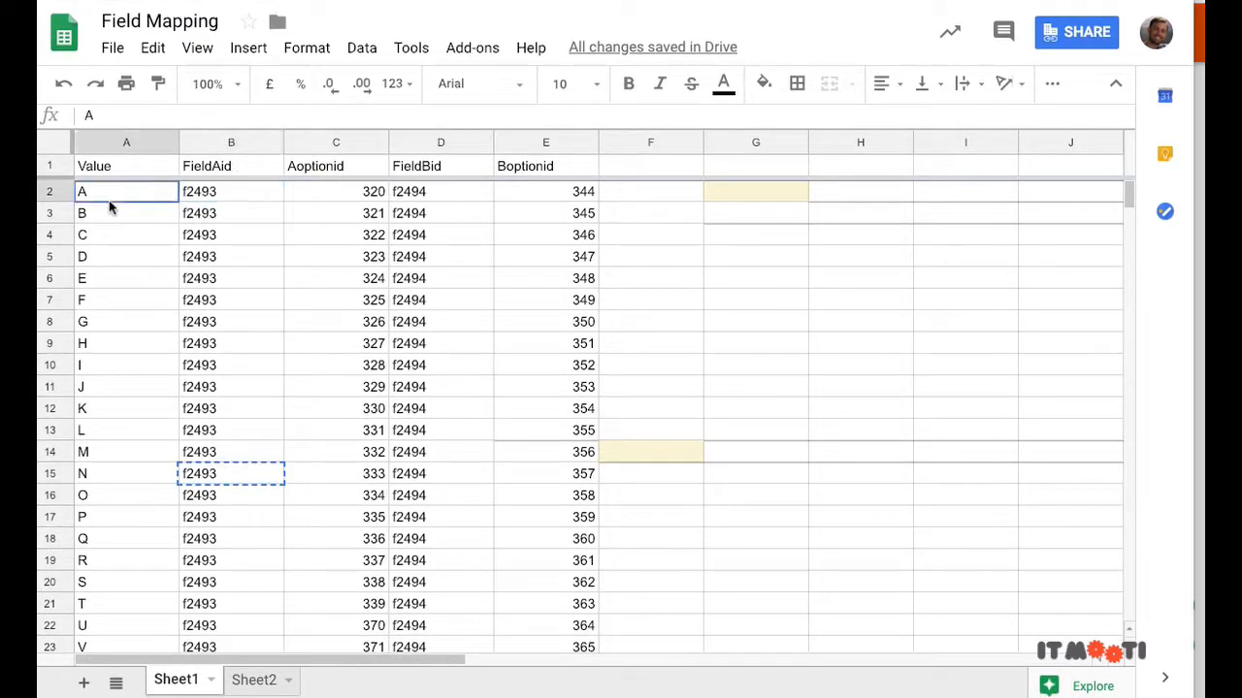
drag(312, 194, 554, 188)
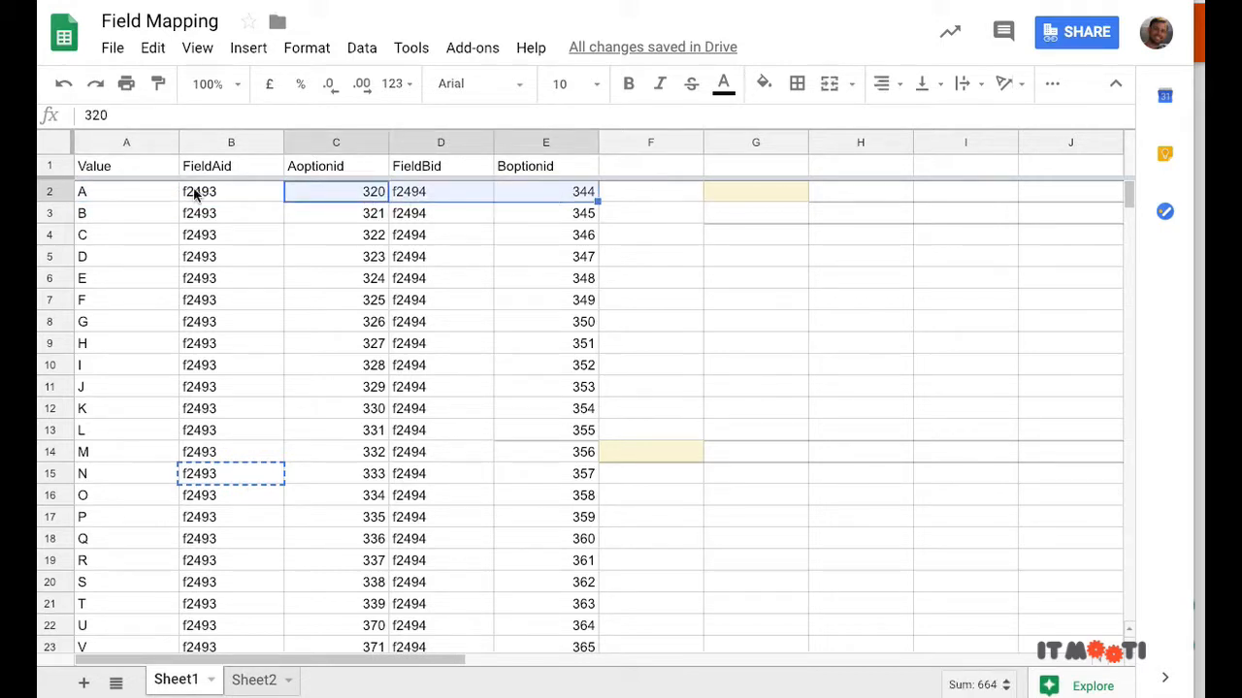
click(134, 198)
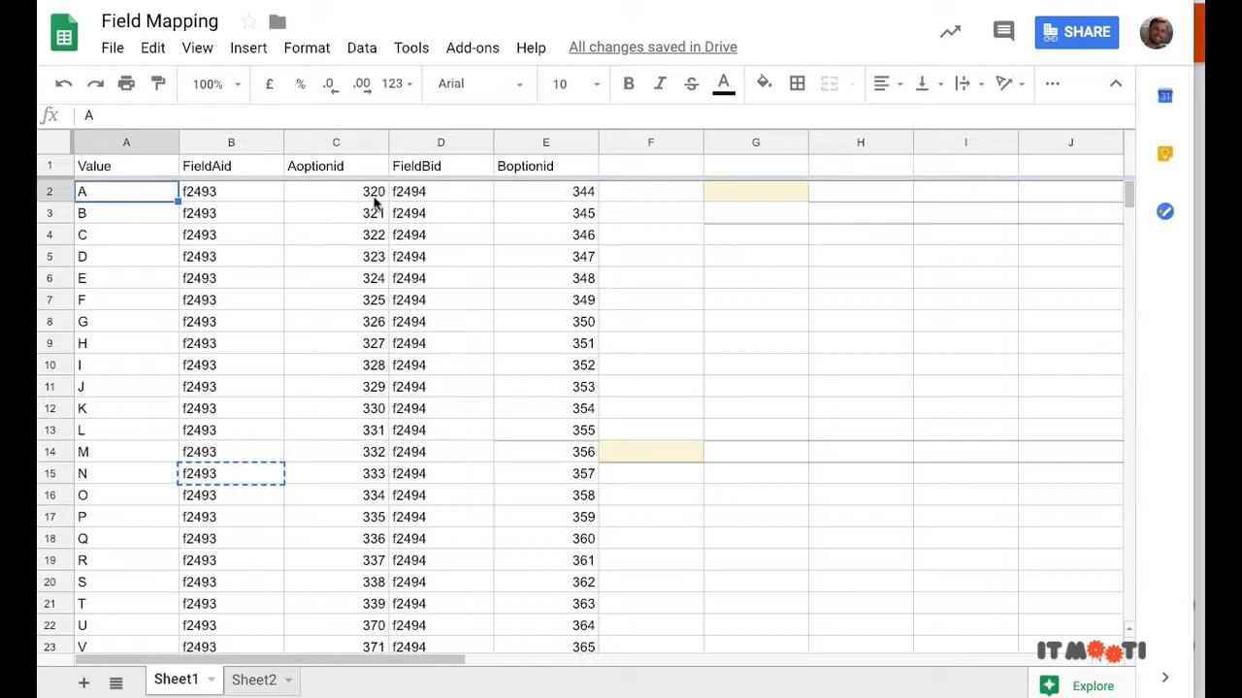
click(366, 197)
click(430, 198)
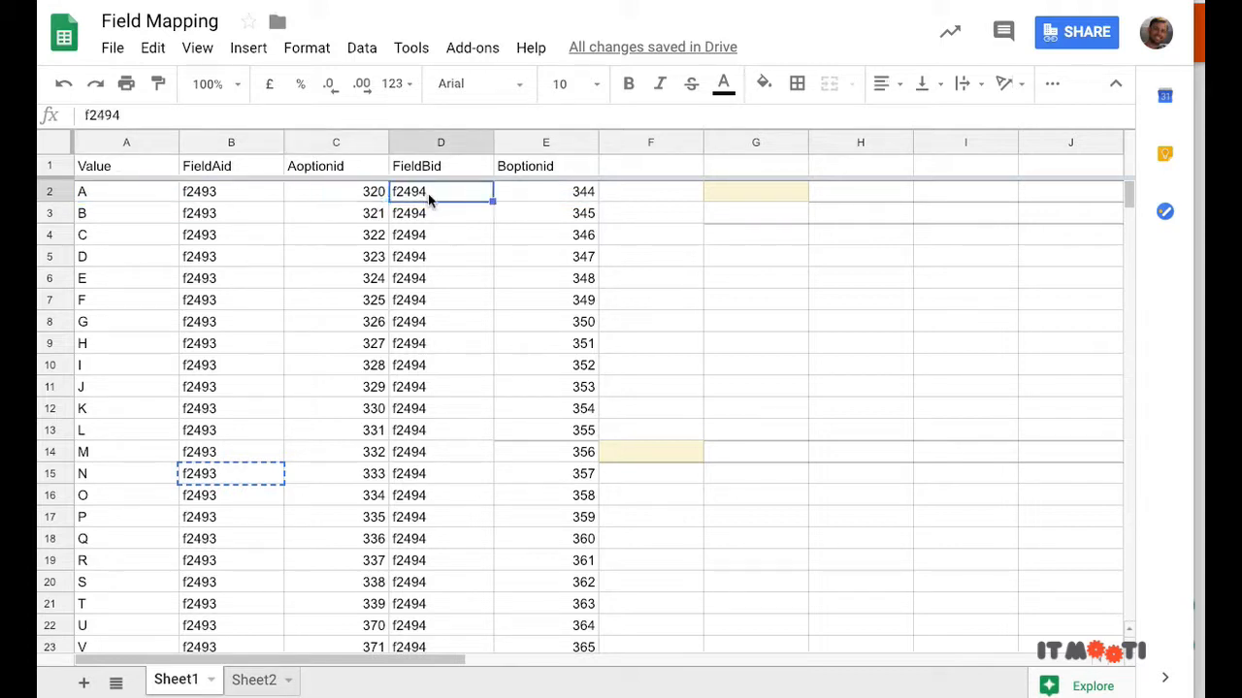
click(566, 197)
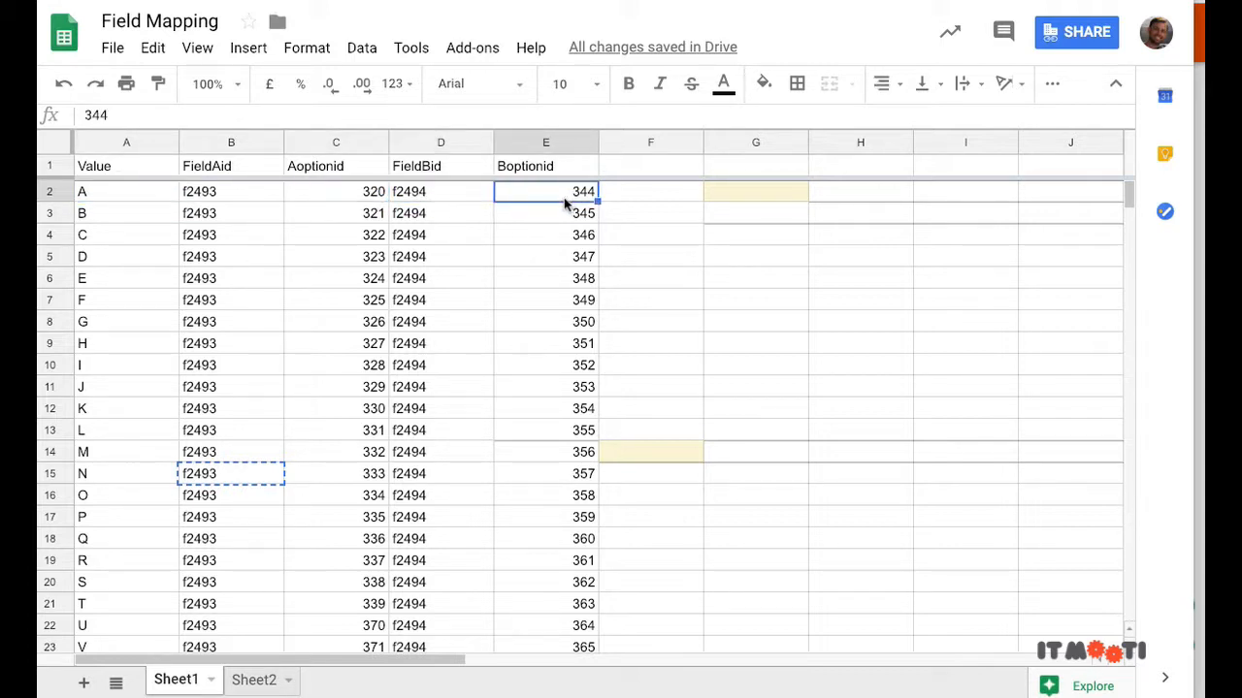
Step: Select mapping rows A2:E5, then dismiss the actions menu for empty block F2:J16 unchanged
drag(116, 197, 573, 256)
drag(666, 500, 1070, 199)
right_click(1068, 195)
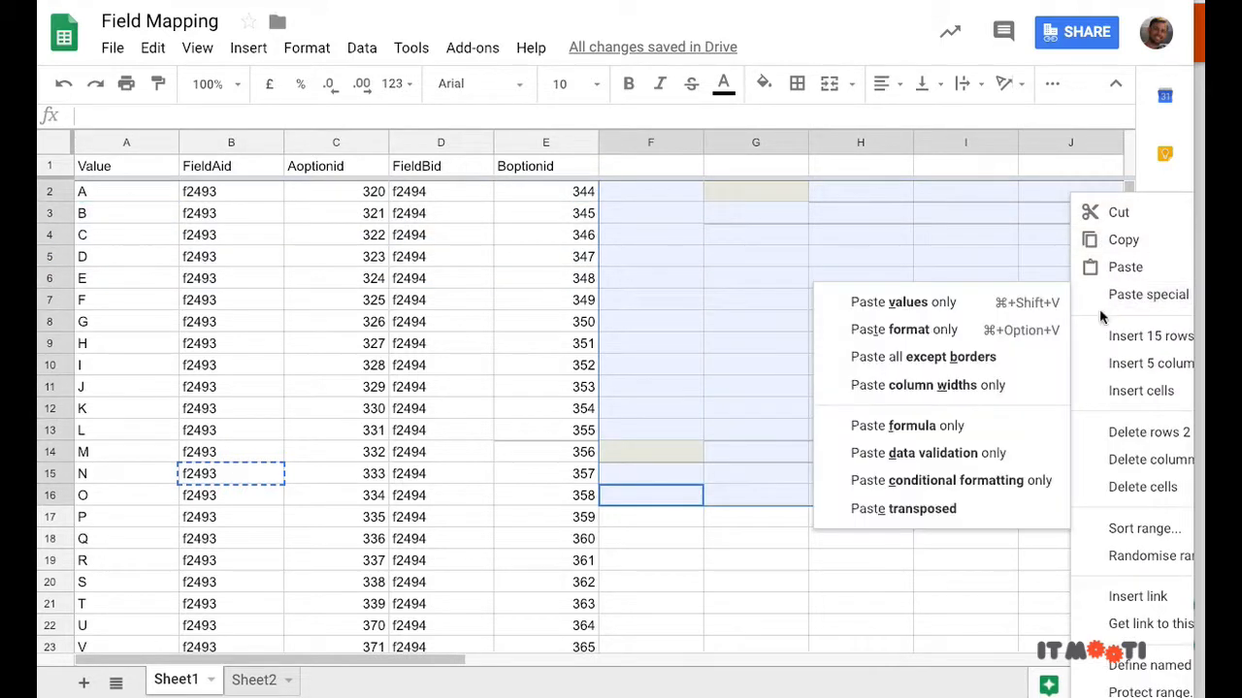
scroll(1147, 430, down, 3)
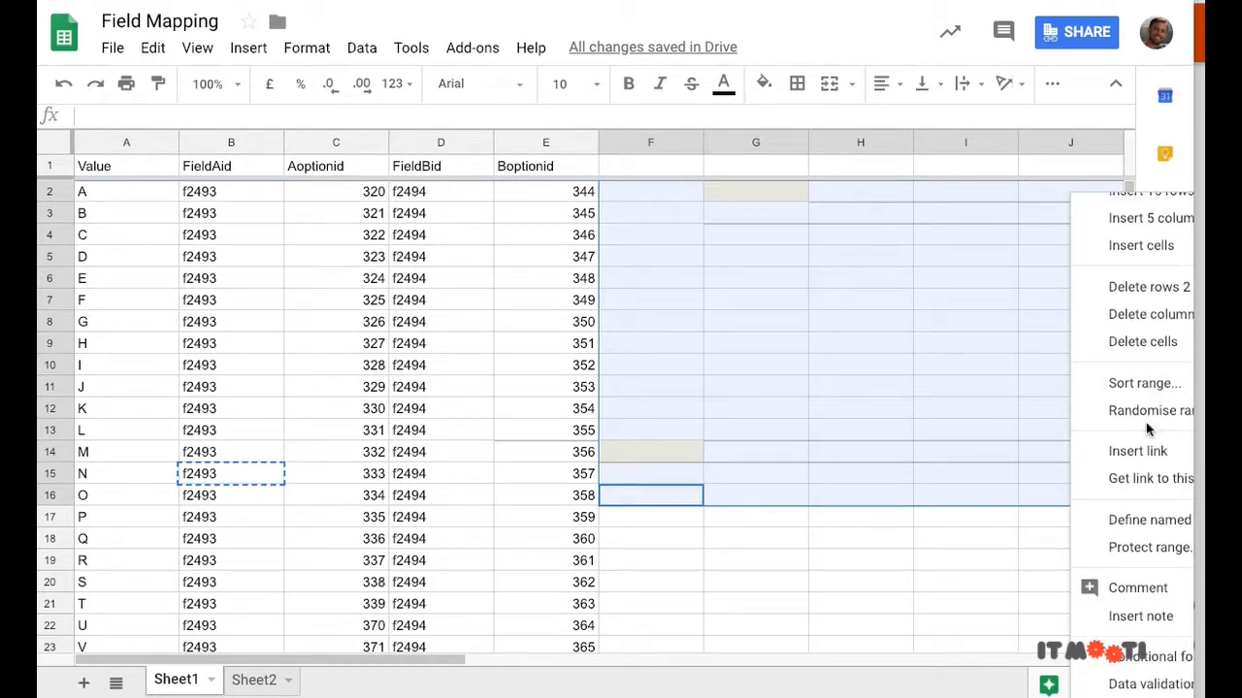
click(947, 446)
Step: Scroll through the mapping rows for letters A–Z and numbers 1–26
scroll(684, 473, down, 5)
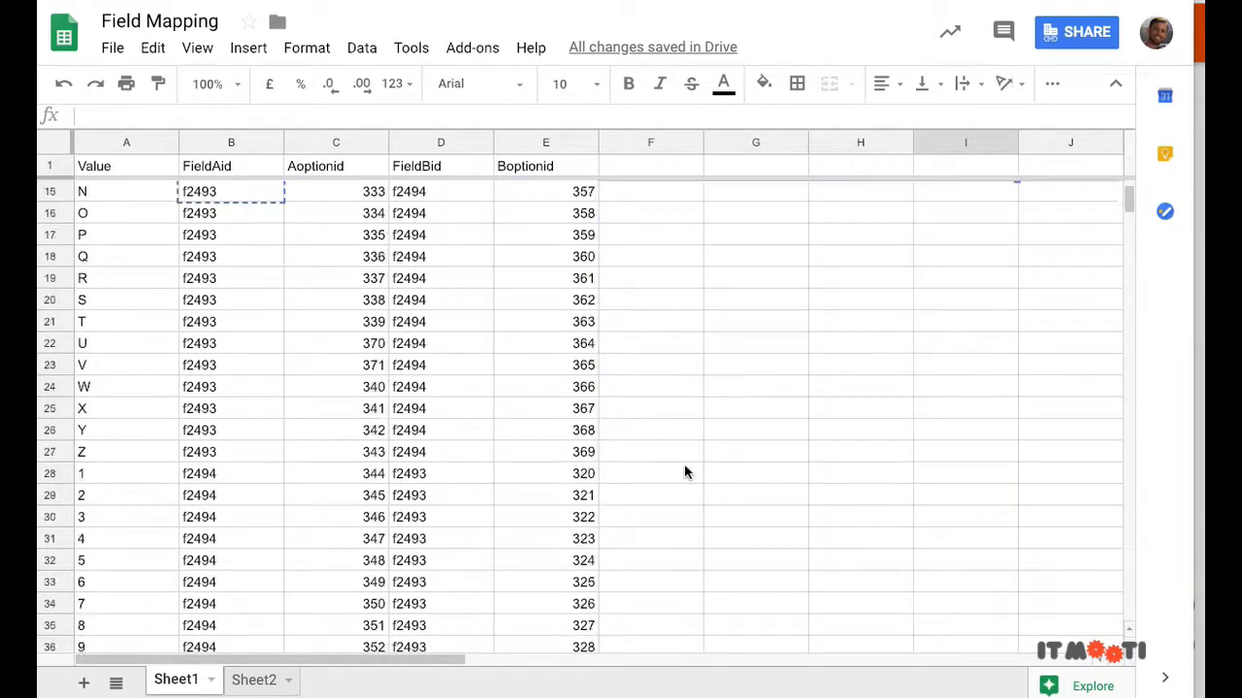
scroll(680, 466, down, 8)
scroll(680, 466, up, 3)
scroll(680, 466, down, 5)
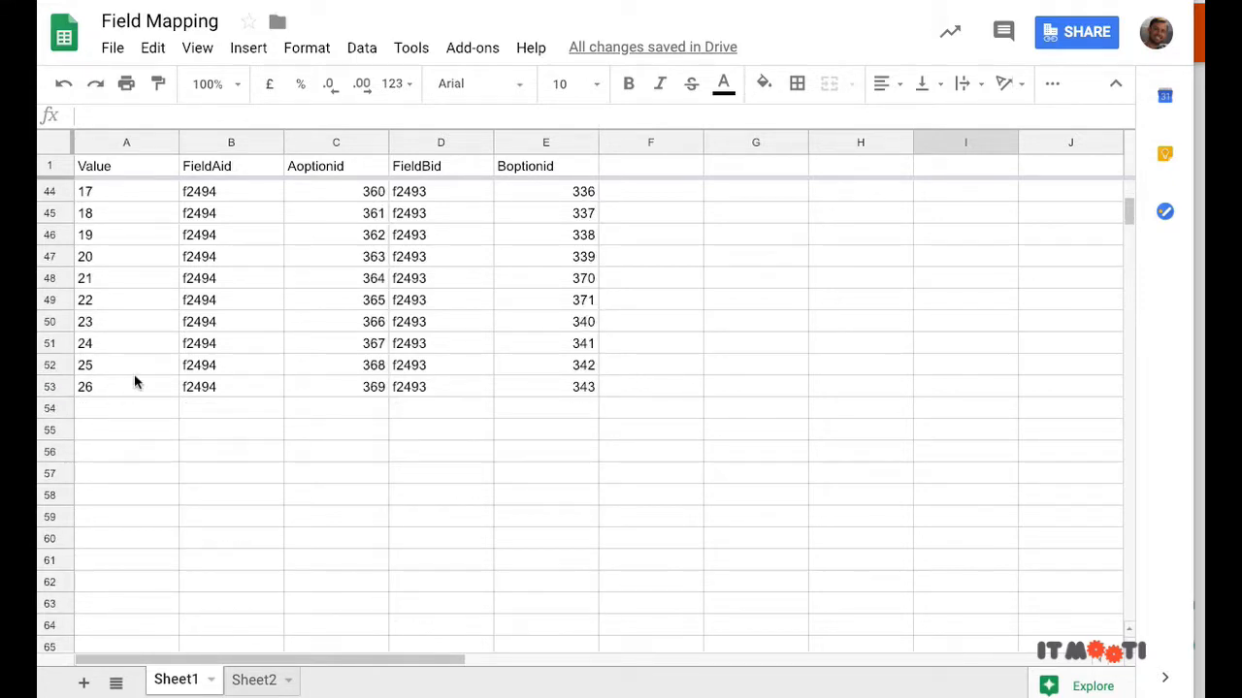
scroll(141, 379, up, 10)
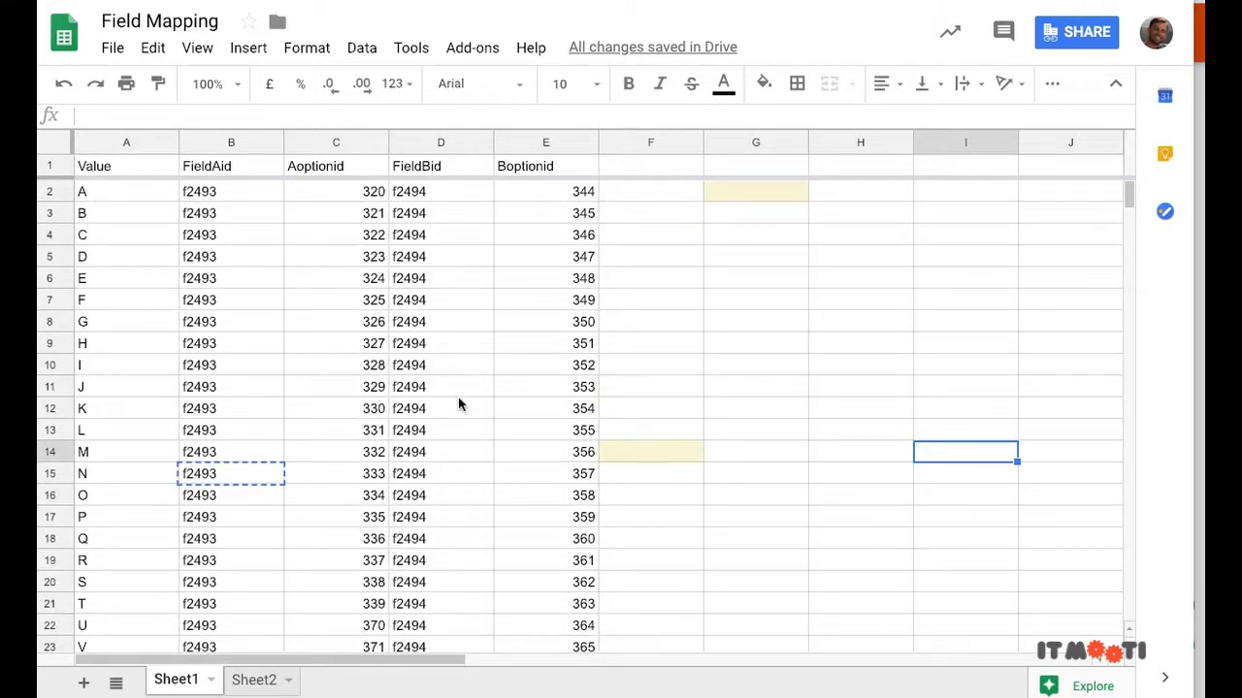
scroll(460, 406, down, 20)
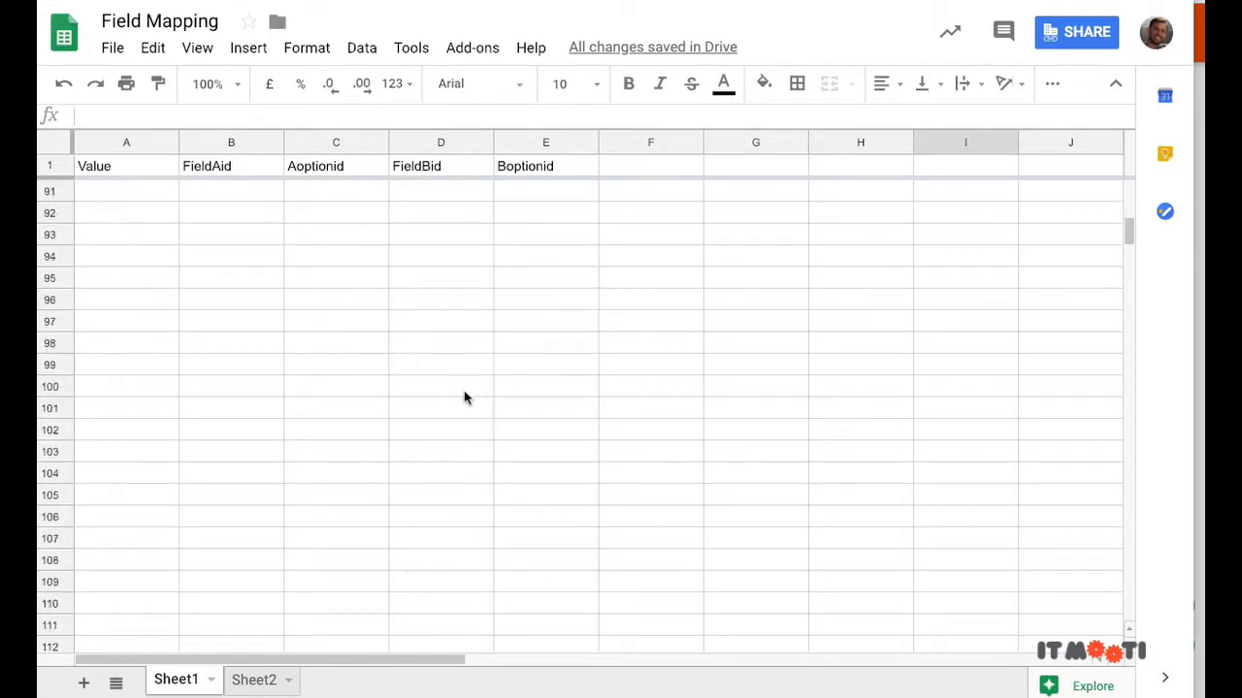
scroll(465, 398, down, 8)
scroll(460, 398, up, 20)
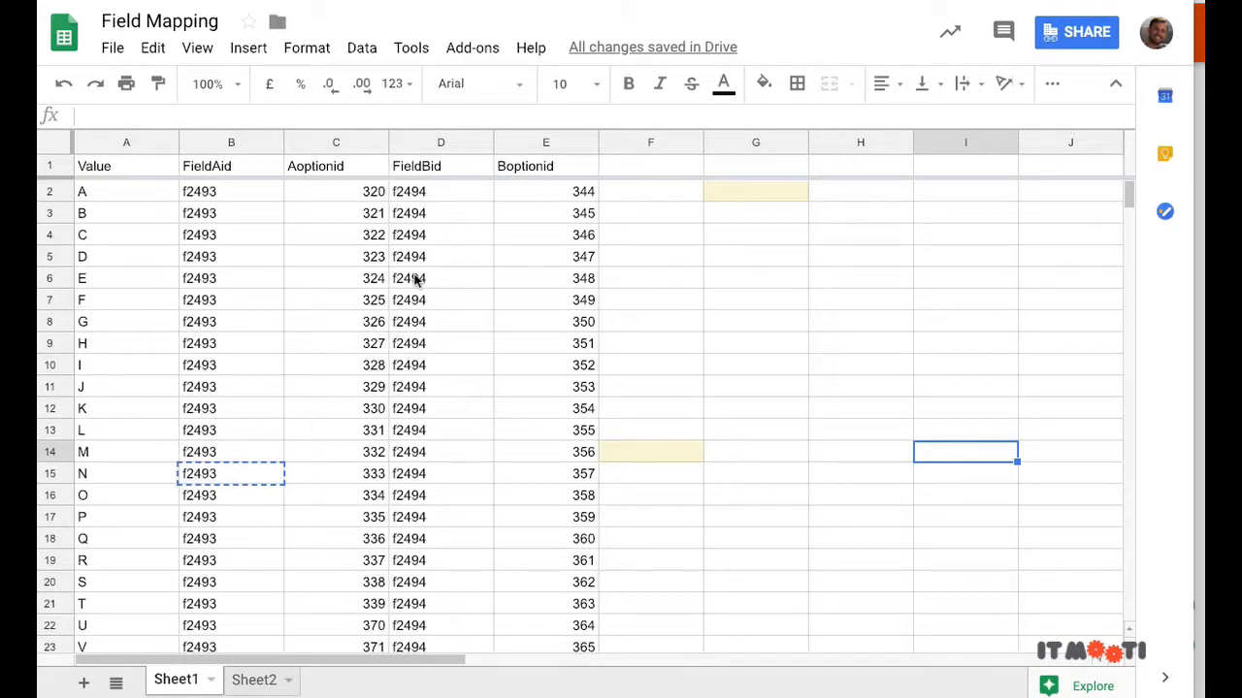
scroll(582, 378, down, 10)
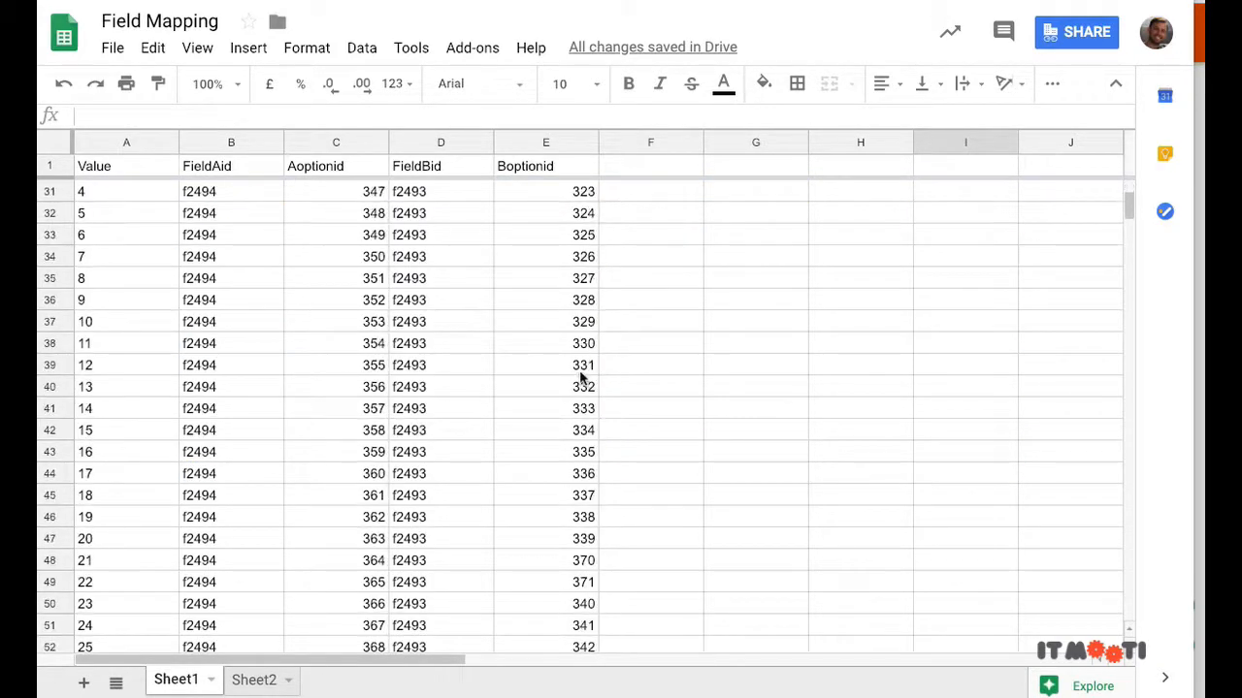
scroll(543, 385, up, 10)
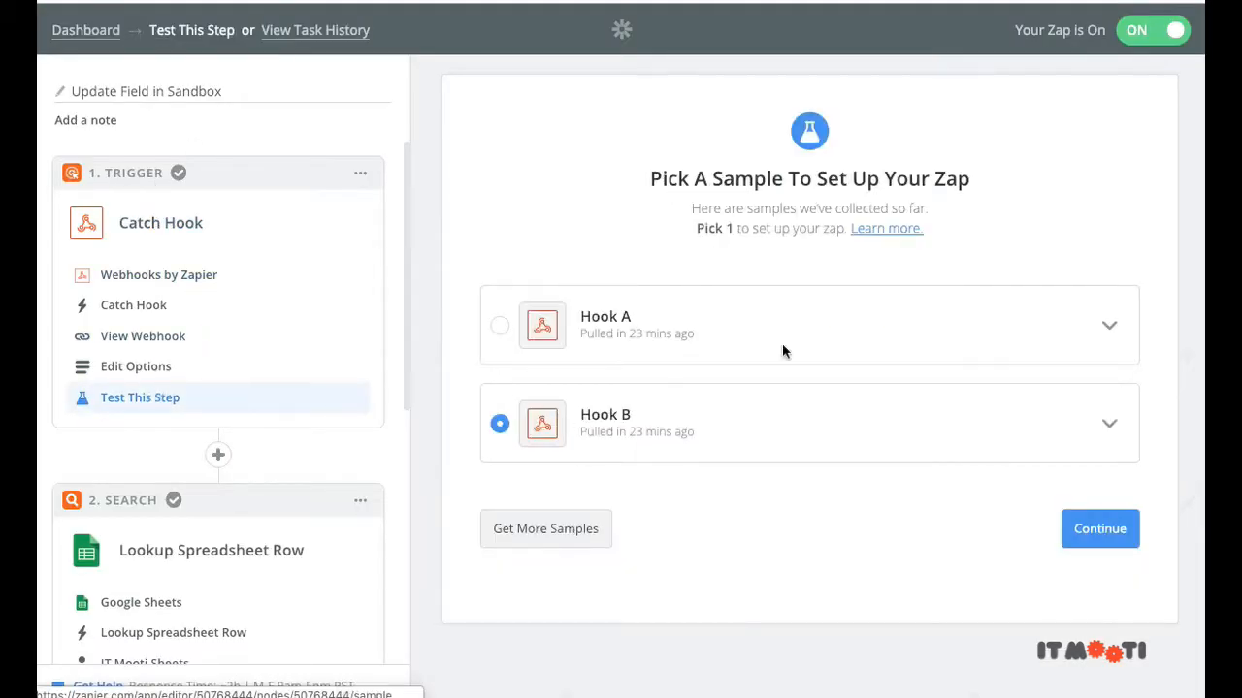
Step: Get more Catch Hook samples and expand Hook A showing fieldAid f2494 and fieldAvalue 7
click(549, 528)
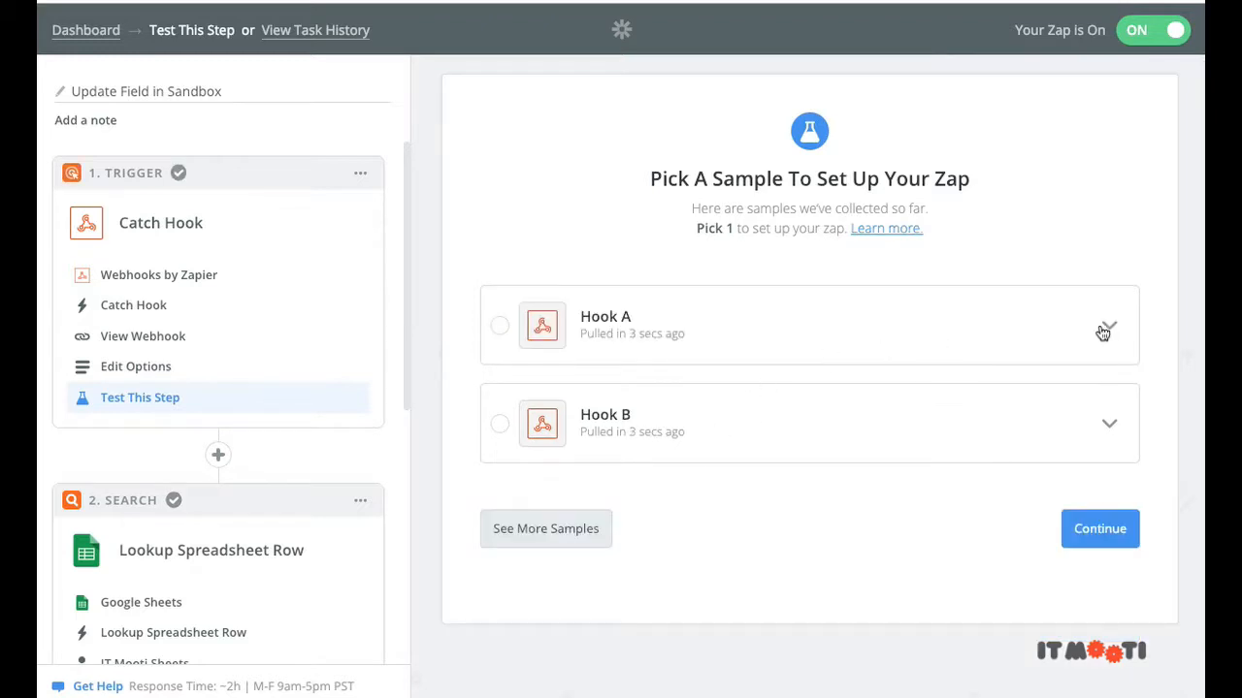
click(1096, 334)
scroll(1095, 335, down, 2)
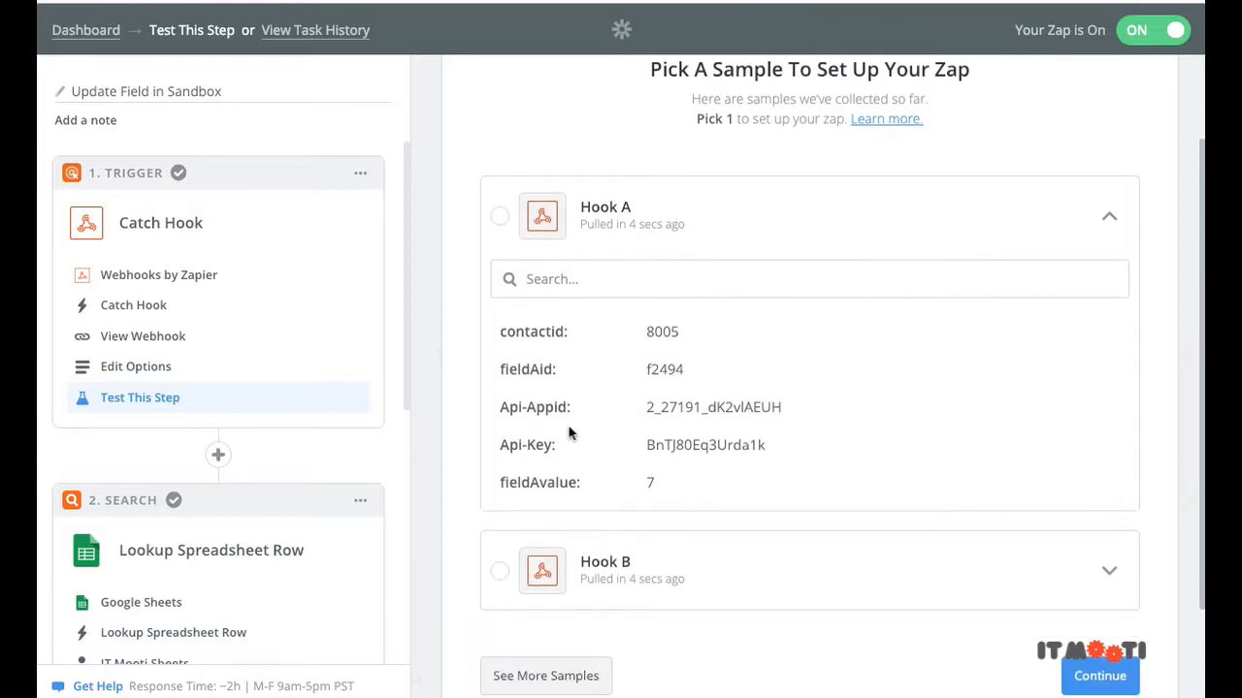
drag(568, 336, 503, 339)
click(504, 343)
scroll(675, 488, down, 1)
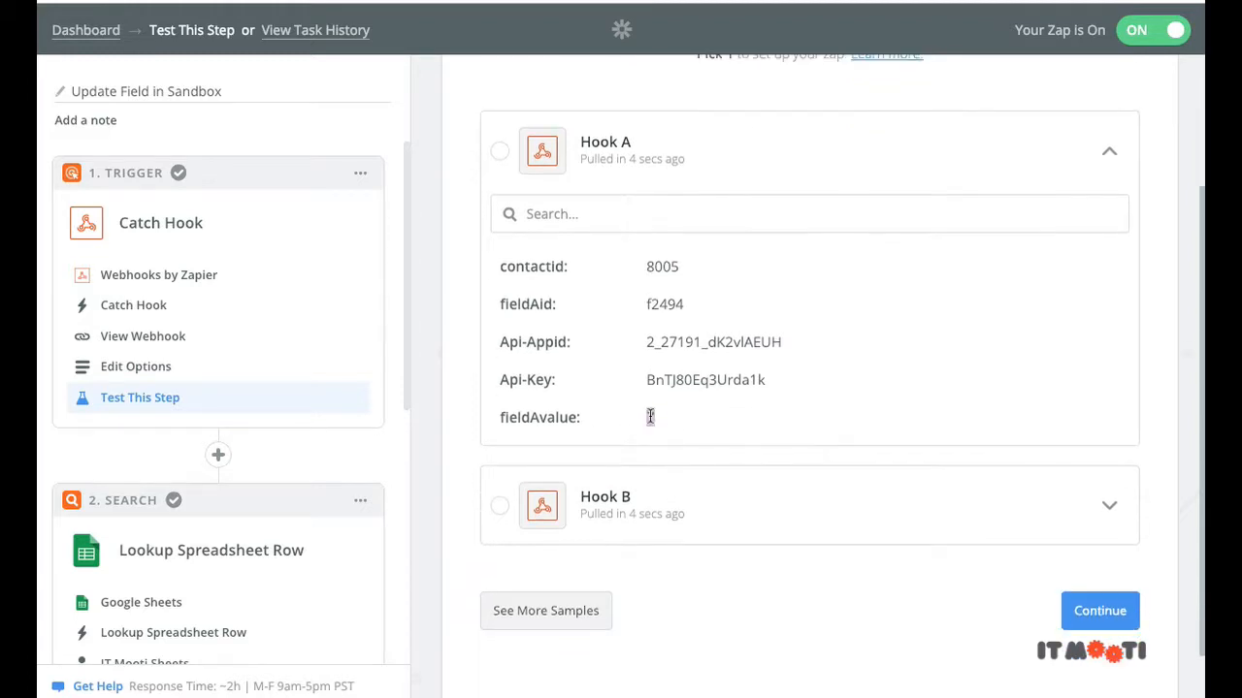
scroll(330, 391, down, 2)
scroll(430, 385, down, 1)
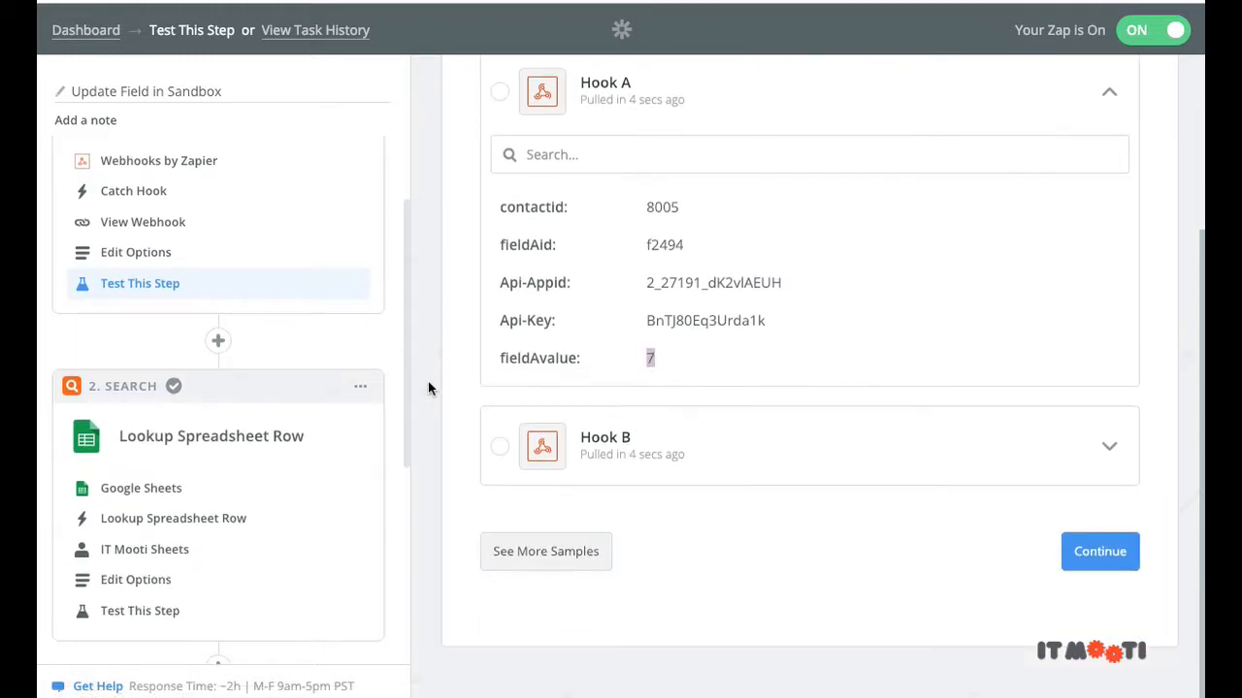
scroll(336, 424, down, 1)
scroll(335, 424, down, 1)
Step: Configure Lookup Spreadsheet Row: Value column = Step 1 Z, supporting FieldAid column = Step 1 f2493
click(184, 478)
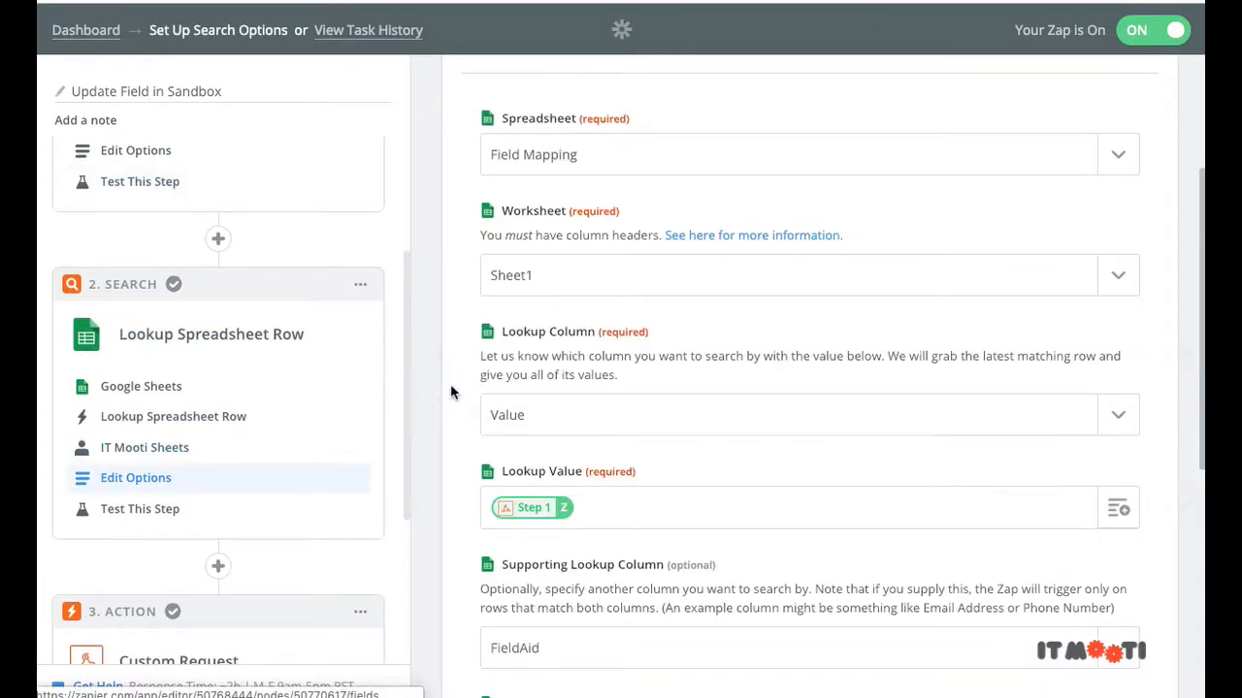
scroll(729, 218, up, 2)
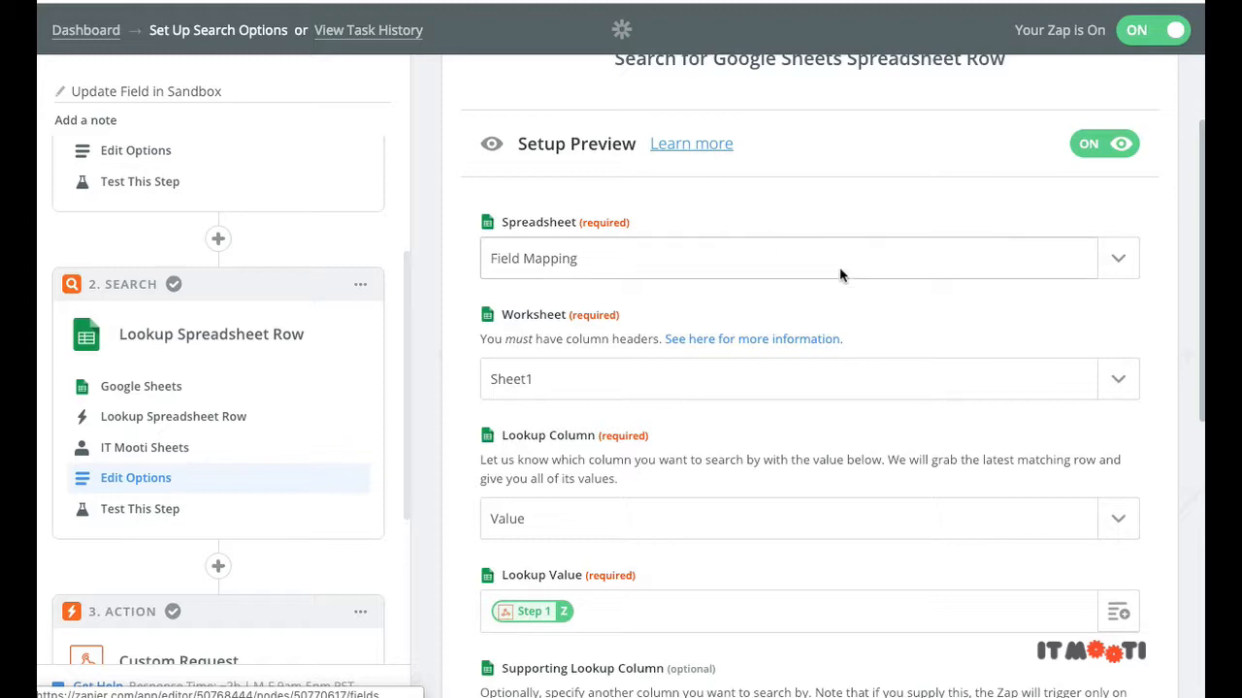
scroll(837, 291, down, 2)
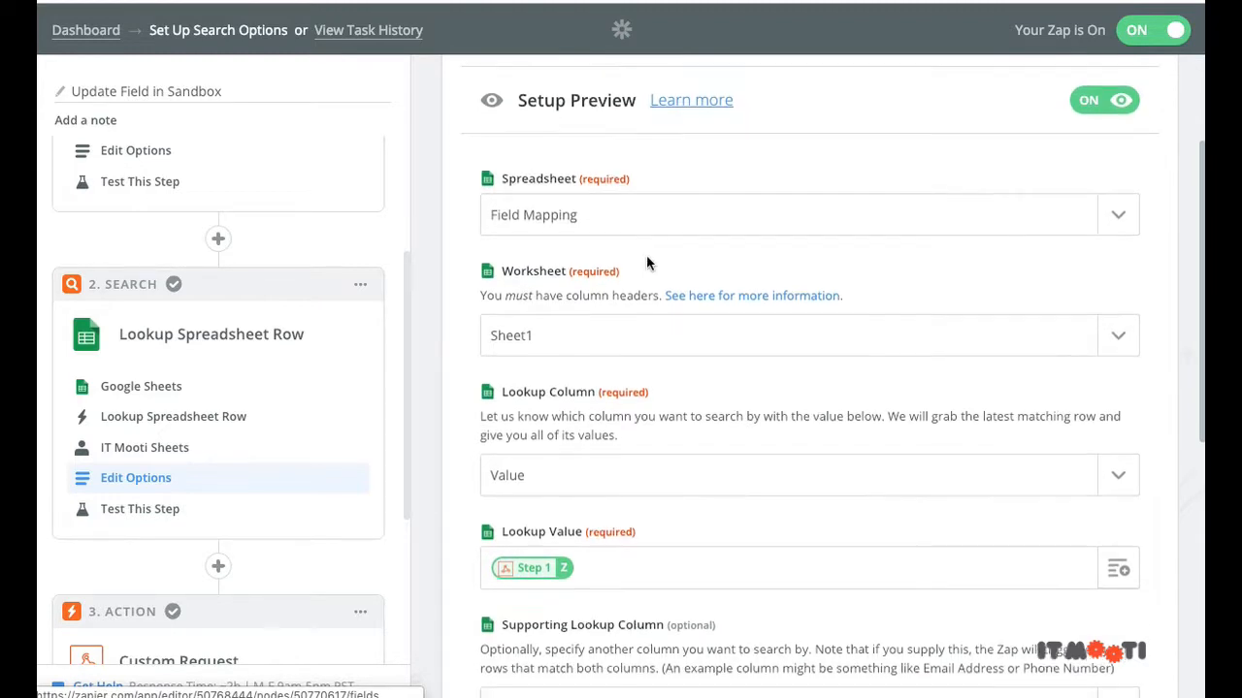
scroll(493, 277, down, 3)
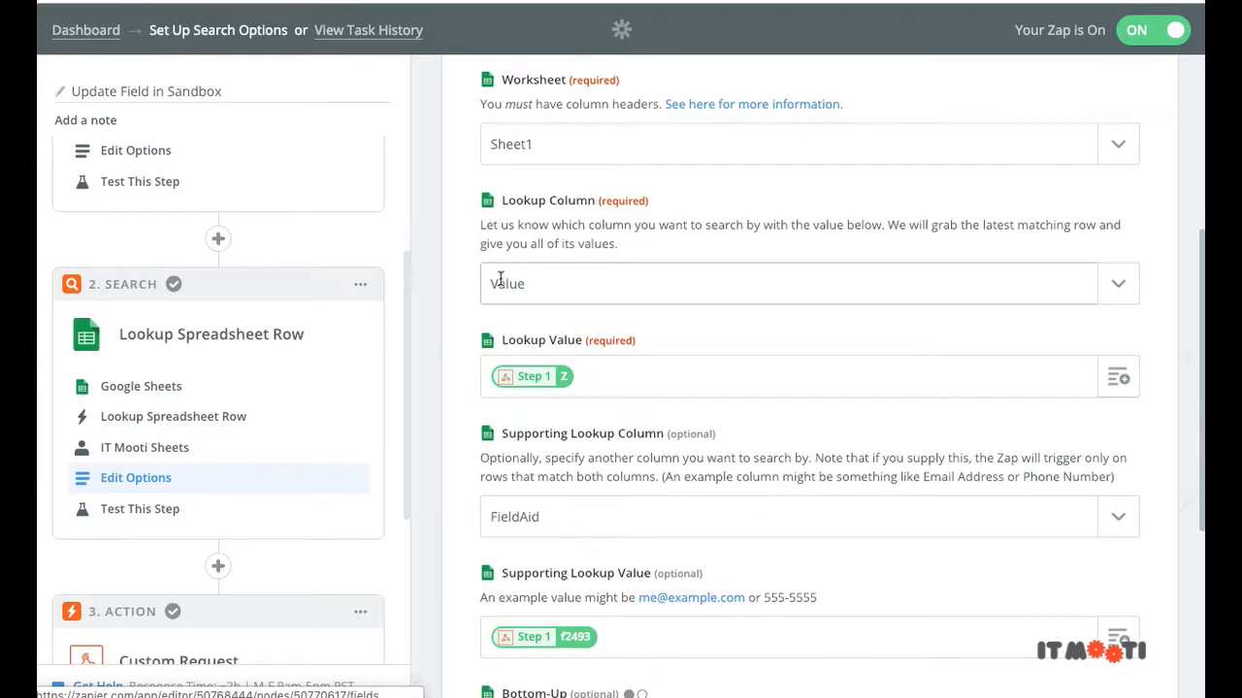
scroll(522, 238, down, 2)
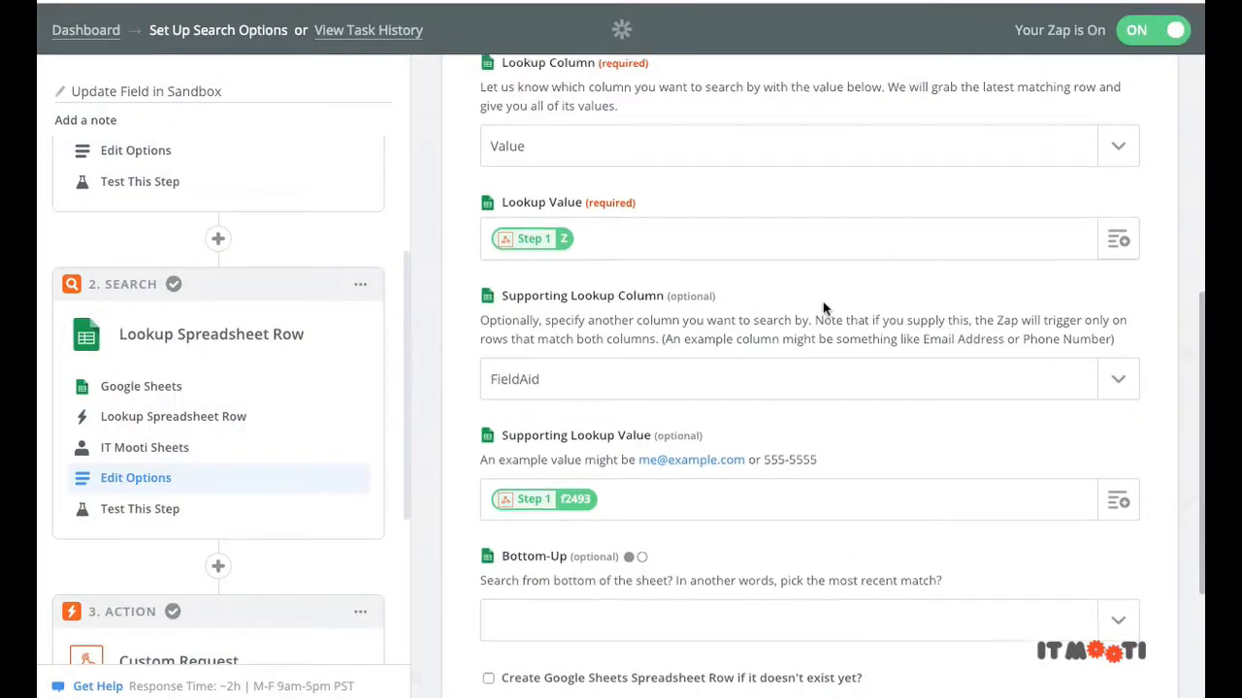
scroll(769, 275, down, 2)
scroll(744, 285, down, 2)
scroll(620, 288, up, 2)
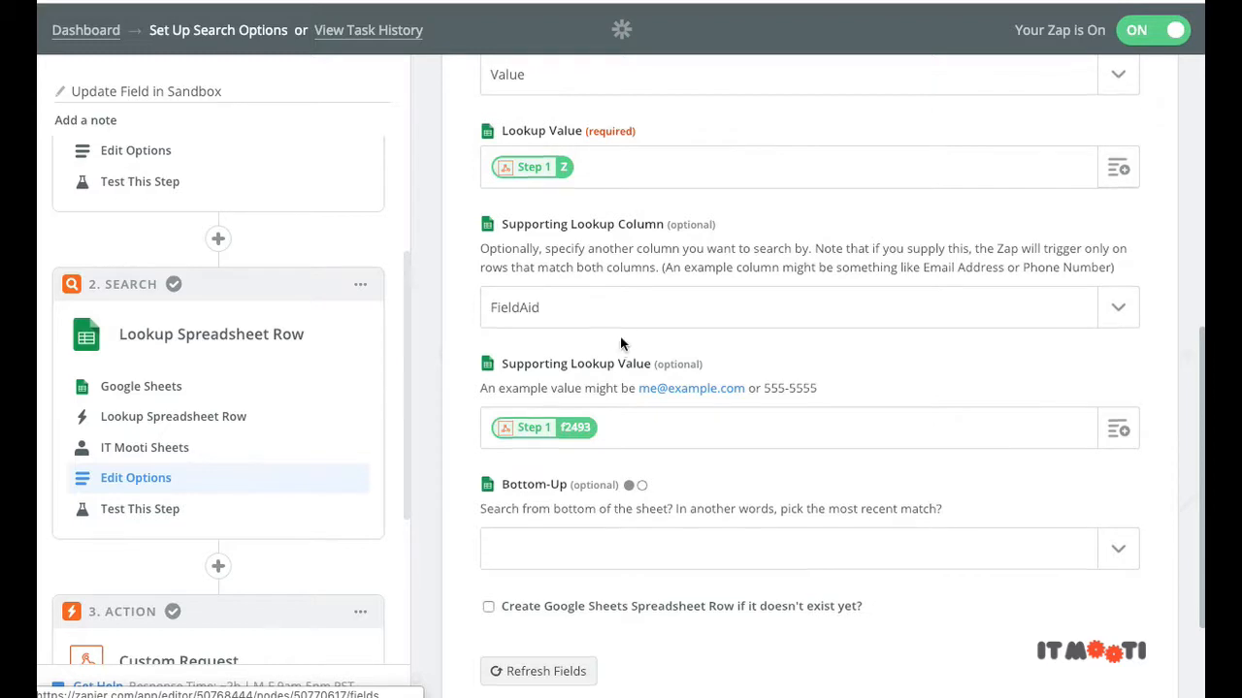
scroll(619, 335, up, 1)
click(643, 444)
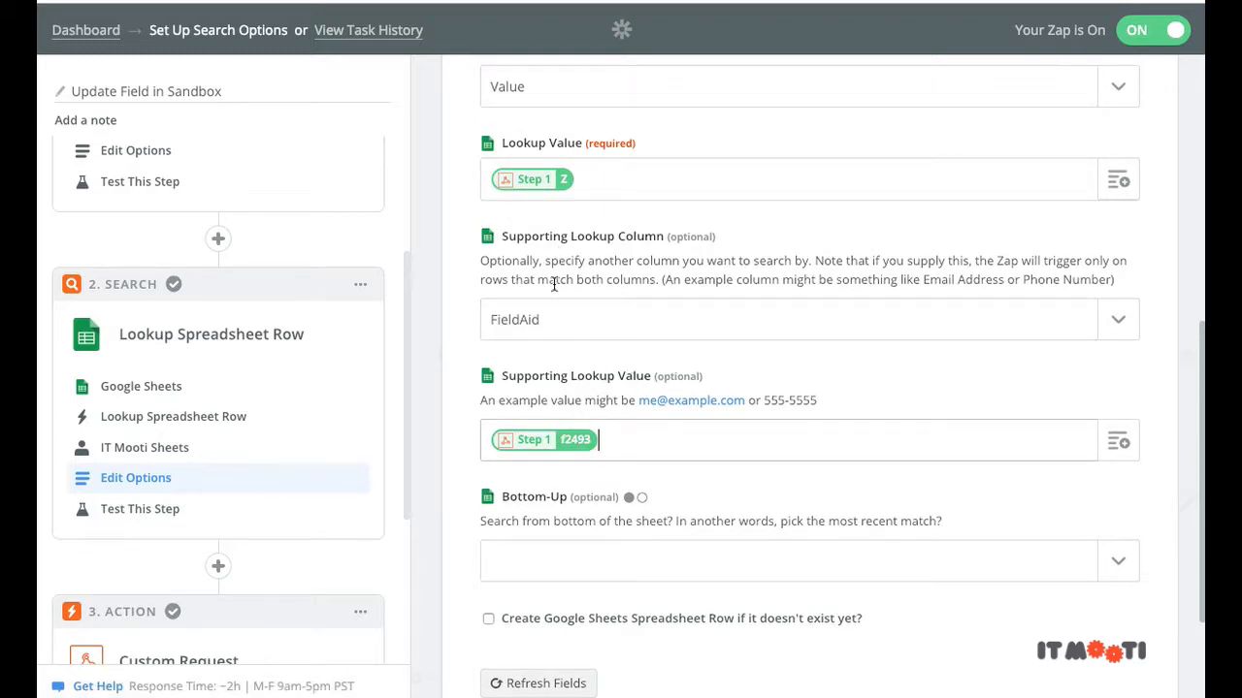
scroll(554, 284, up, 2)
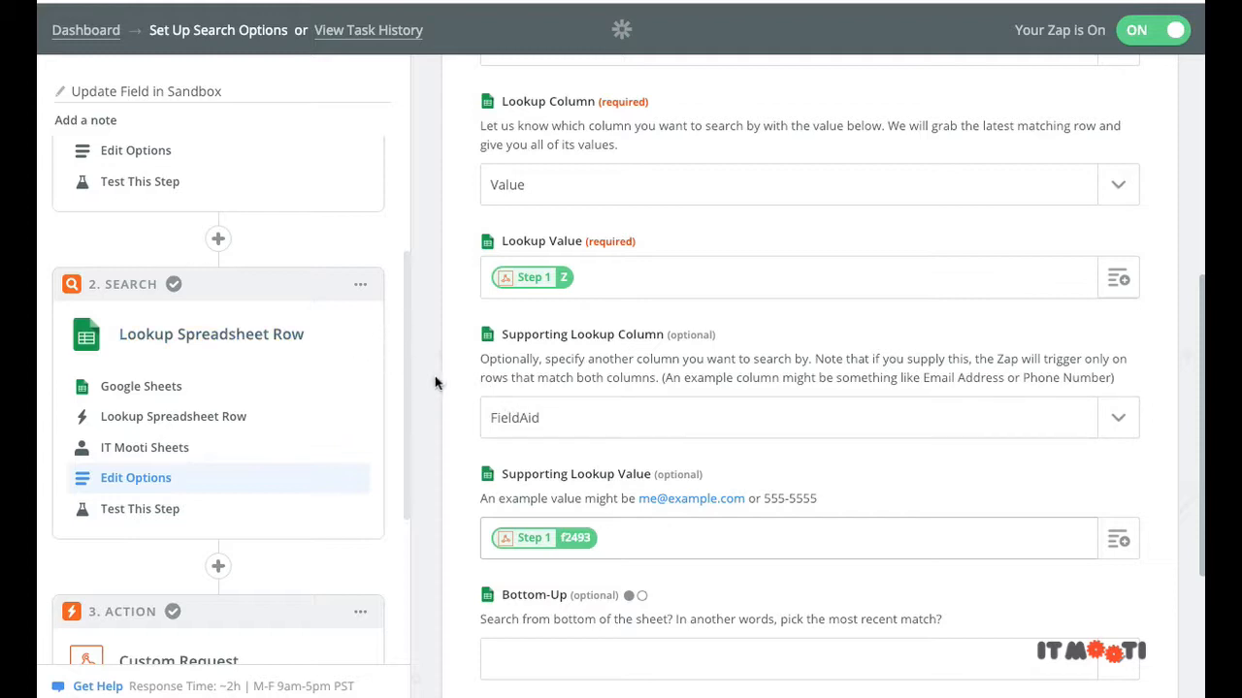
scroll(240, 395, down, 1)
scroll(240, 395, down, 3)
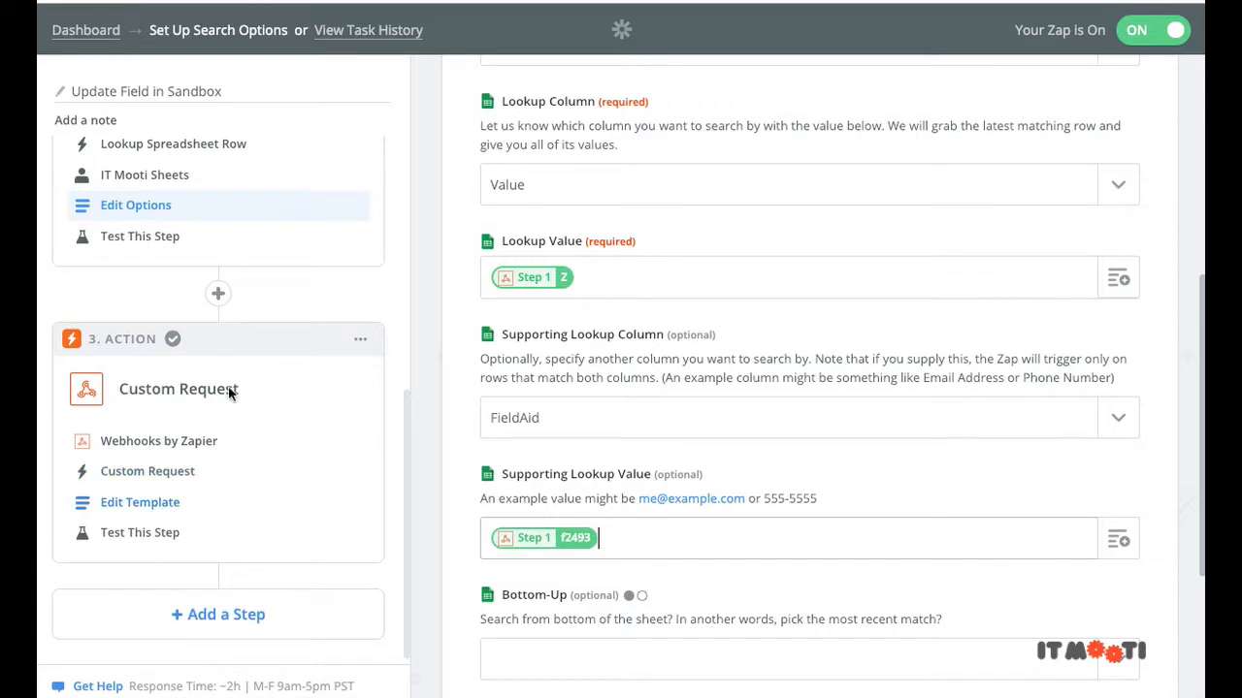
Step: View the Custom Request template's JSON Data body, then switch to the Ontraport API docs window
click(161, 499)
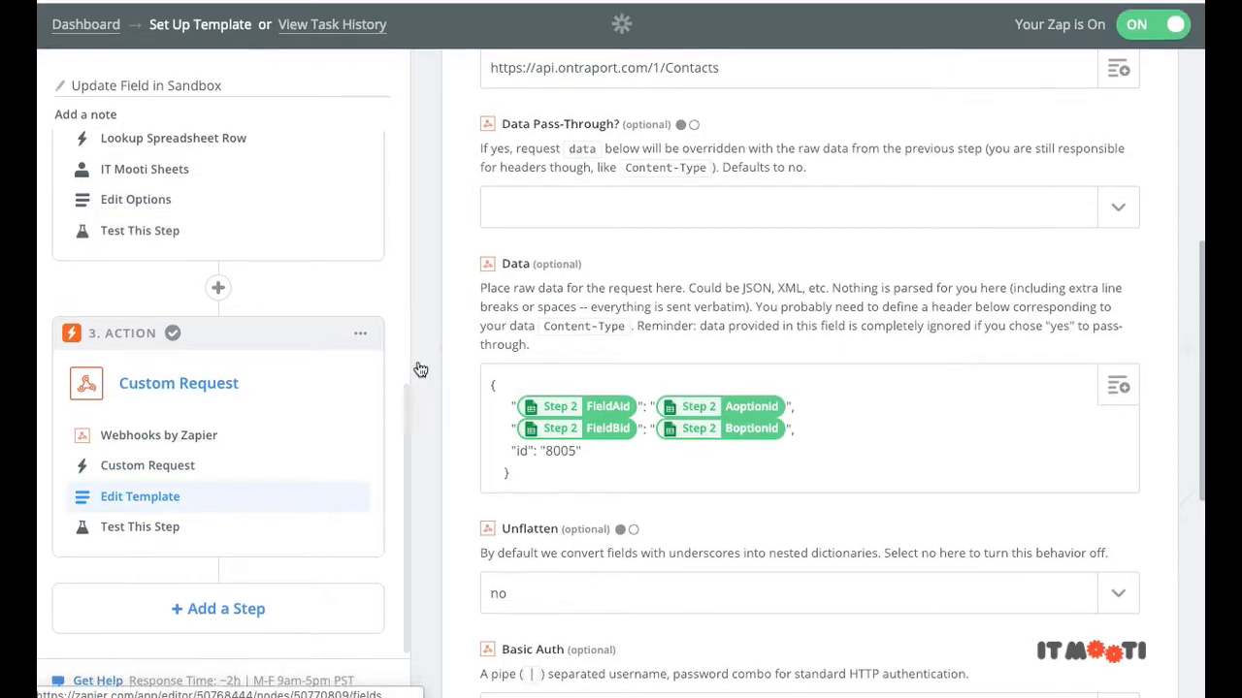
scroll(679, 398, down, 1)
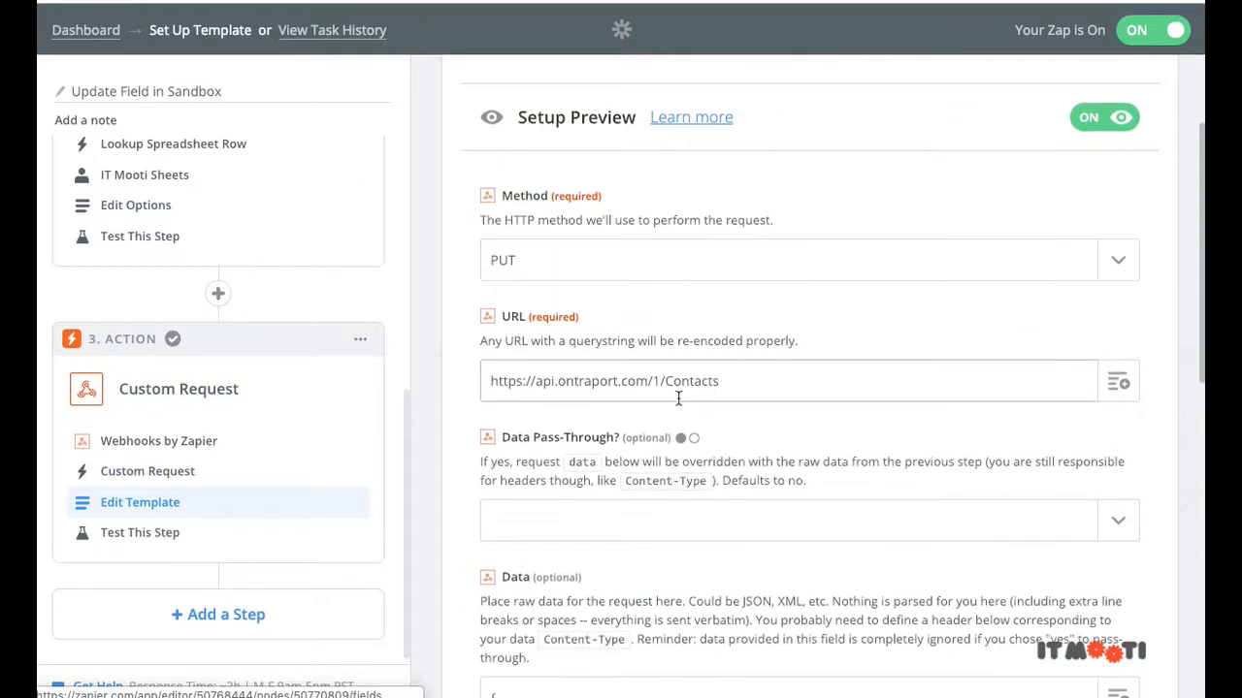
scroll(681, 398, down, 3)
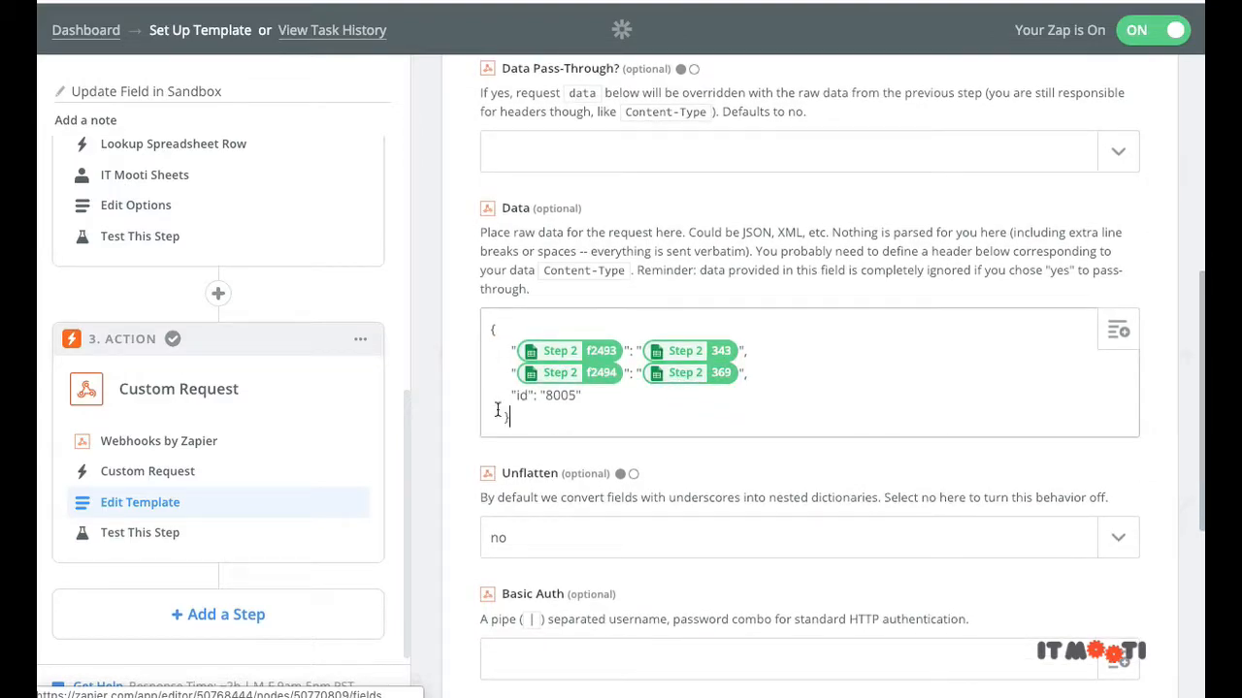
drag(508, 417, 473, 335)
key(ctrl+Up)
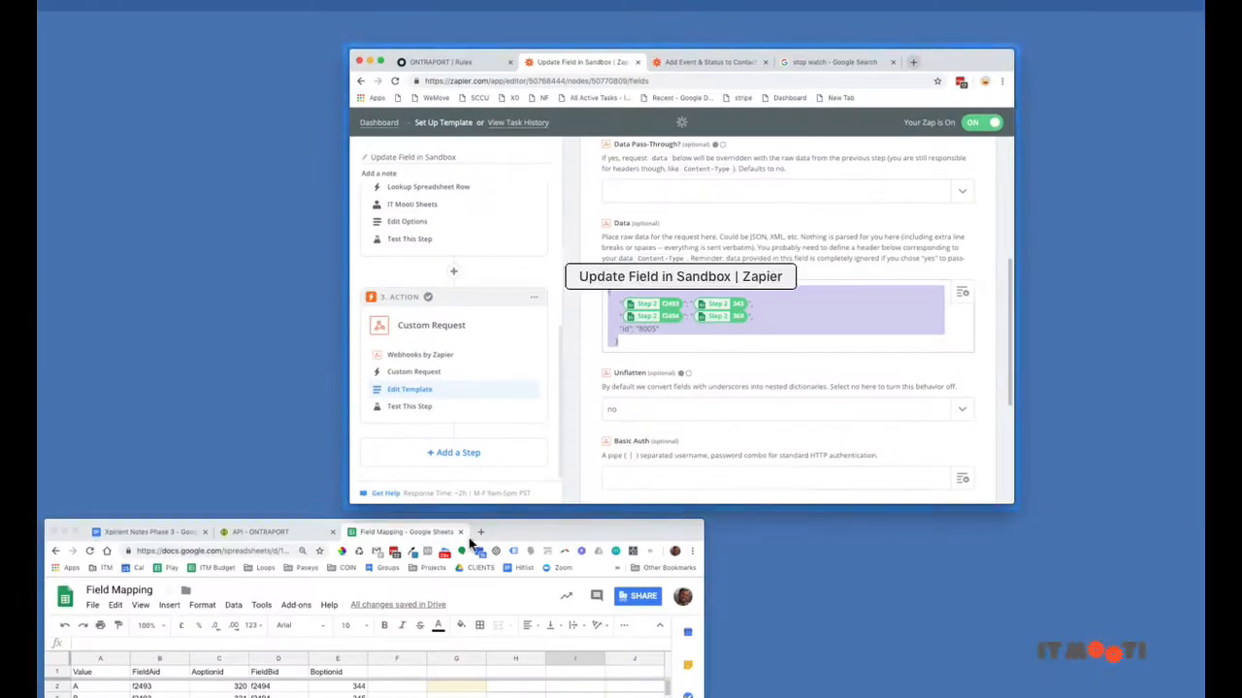
click(472, 617)
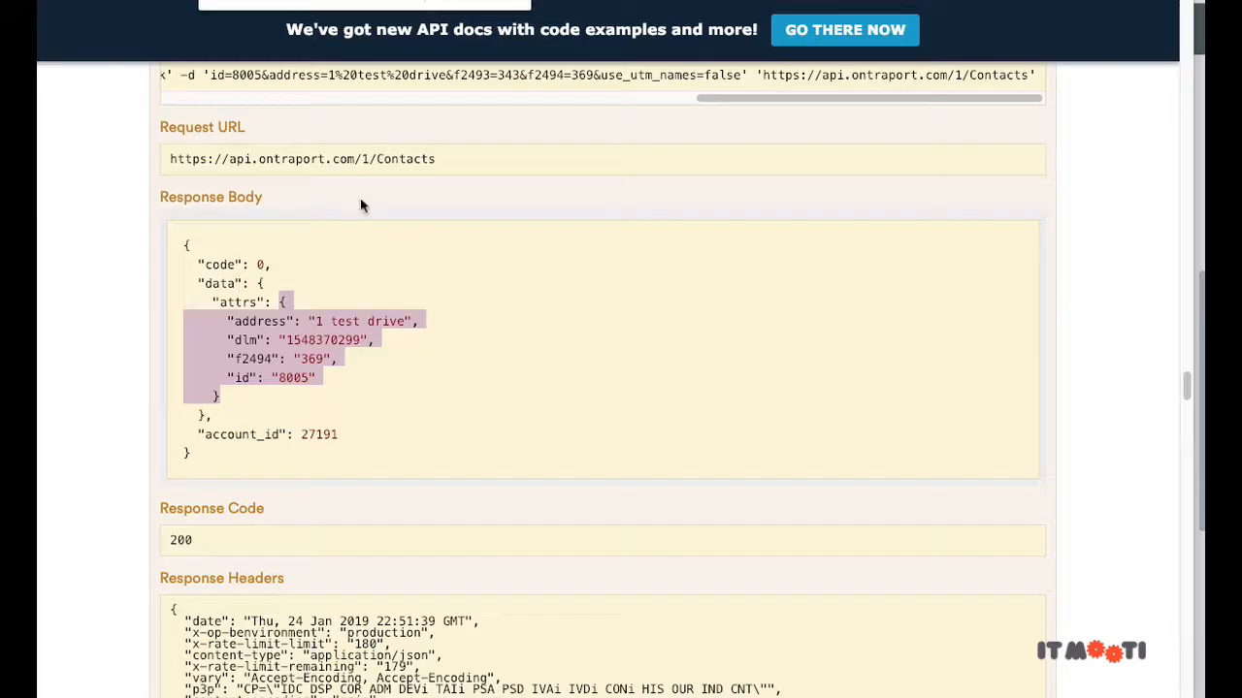
Step: Review the earlier response's attrs and the PUT Contacts form's f2493=343 and f2494=369 values
drag(242, 404, 152, 308)
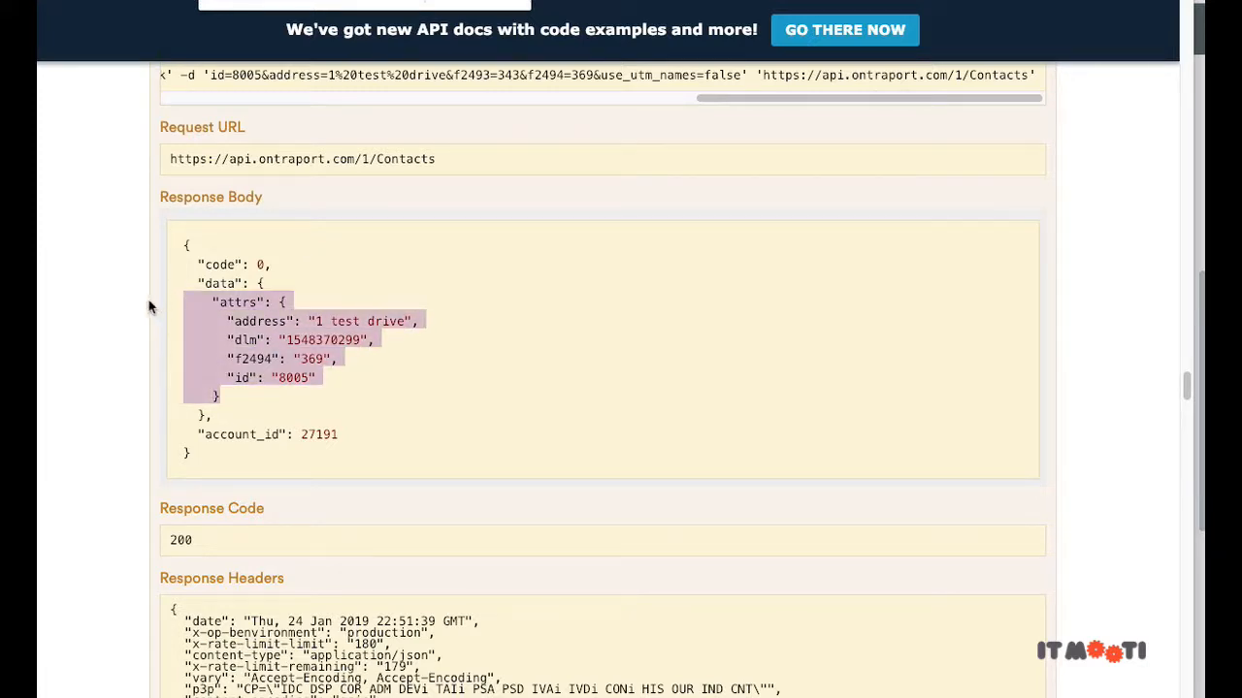
click(339, 264)
scroll(340, 264, up, 2)
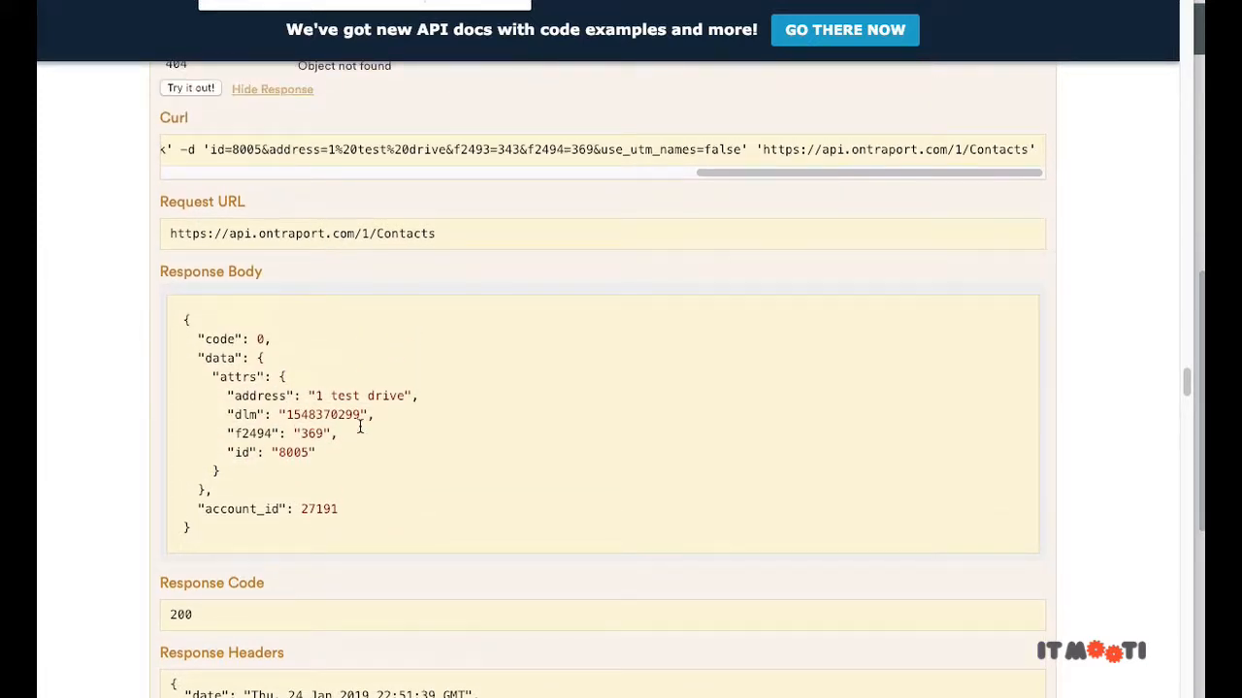
scroll(309, 358, up, 15)
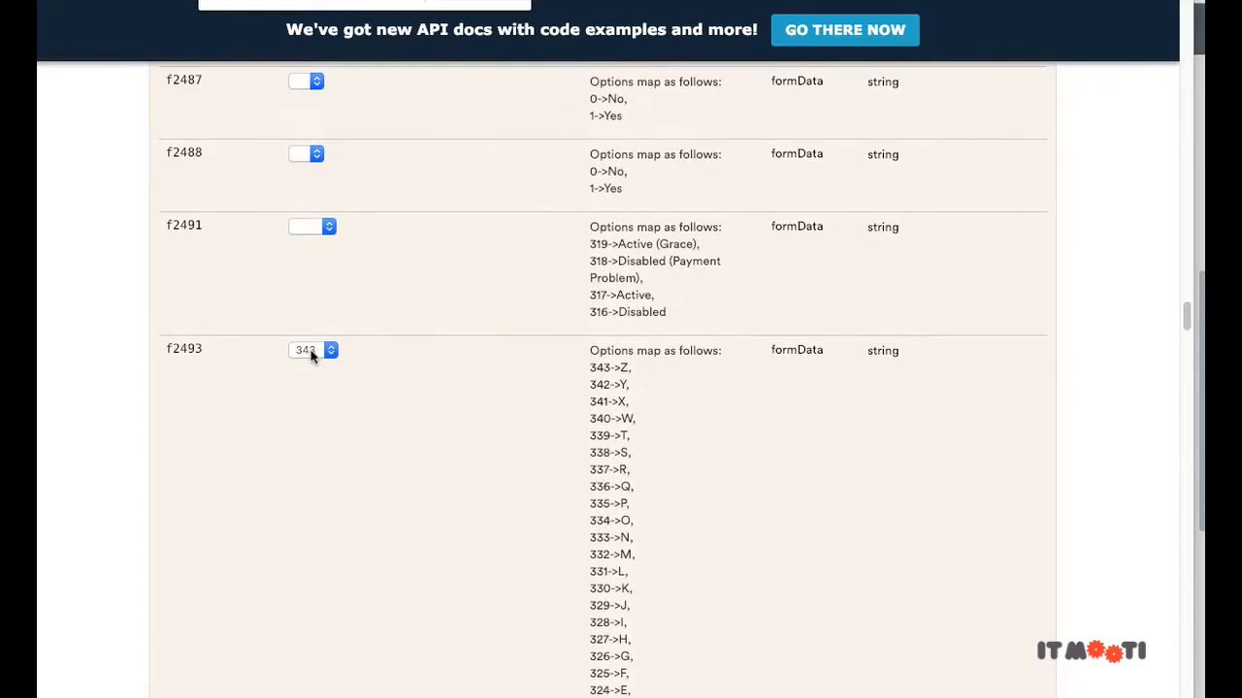
scroll(311, 357, up, 15)
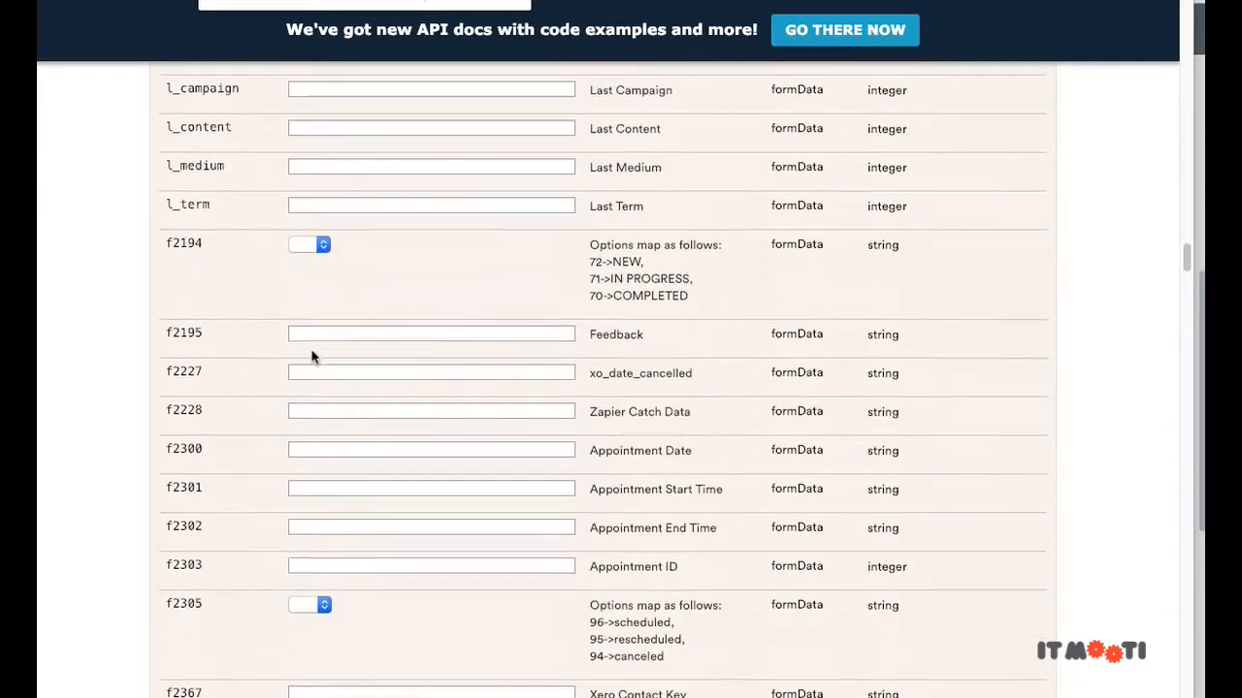
scroll(311, 357, up, 15)
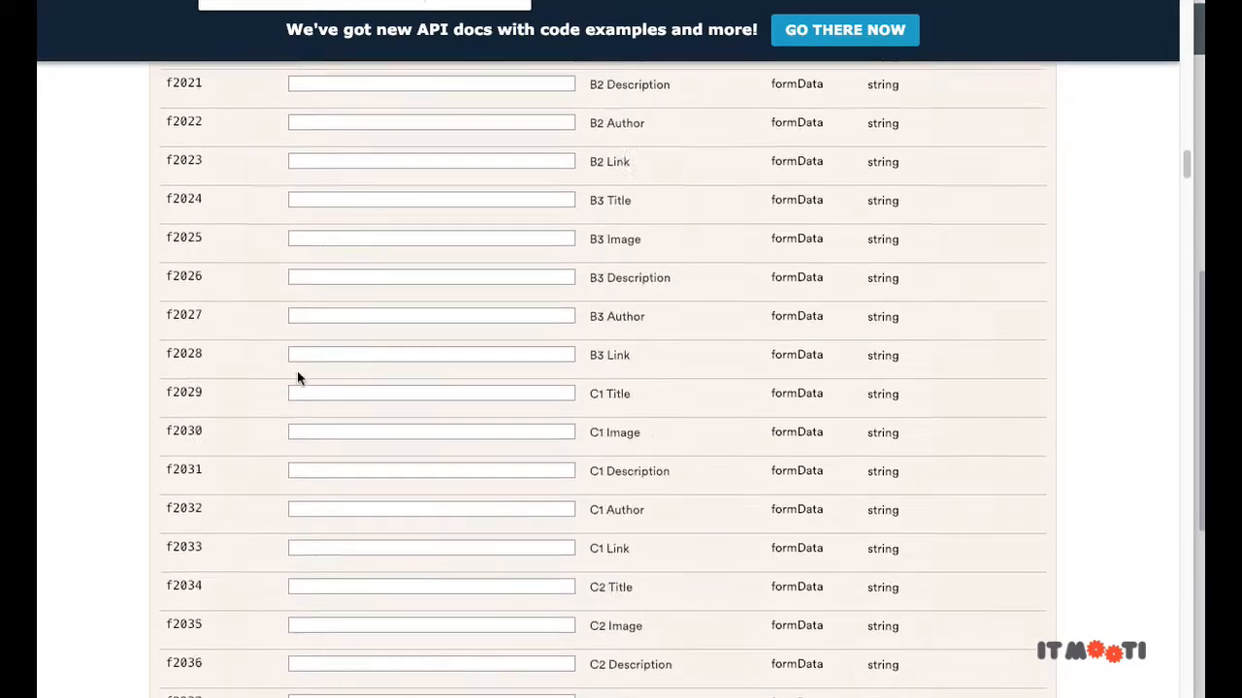
scroll(297, 373, up, 5)
scroll(297, 373, down, 20)
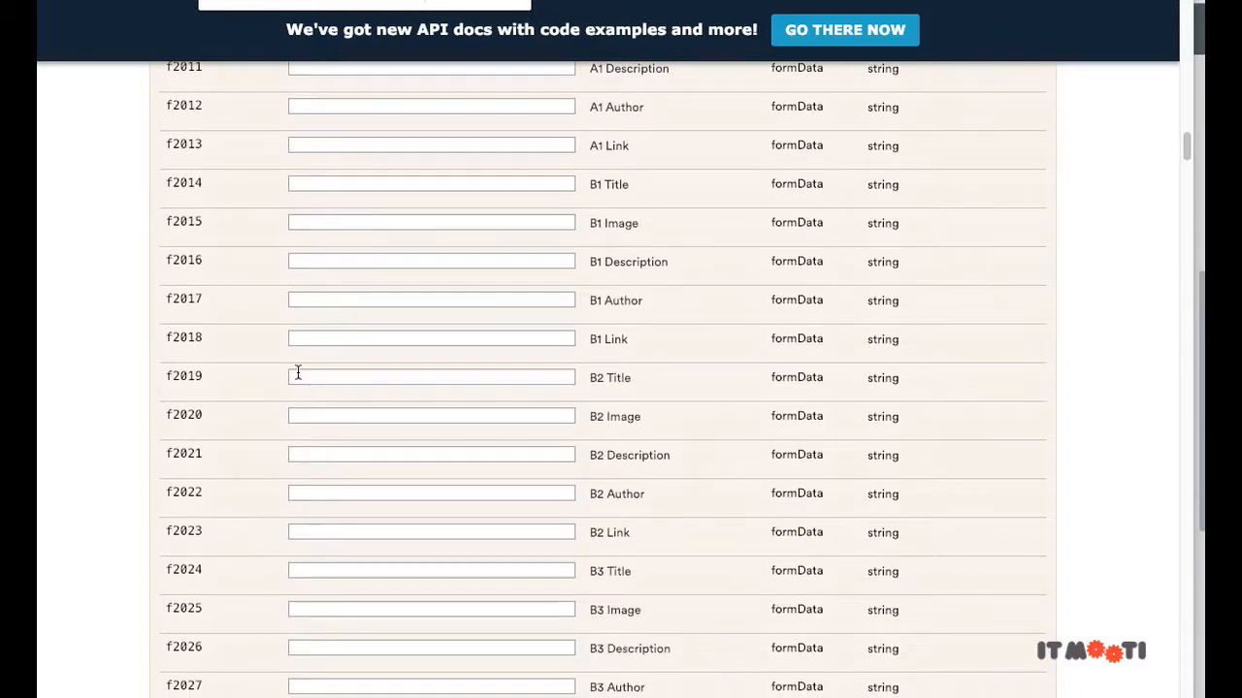
scroll(298, 373, down, 20)
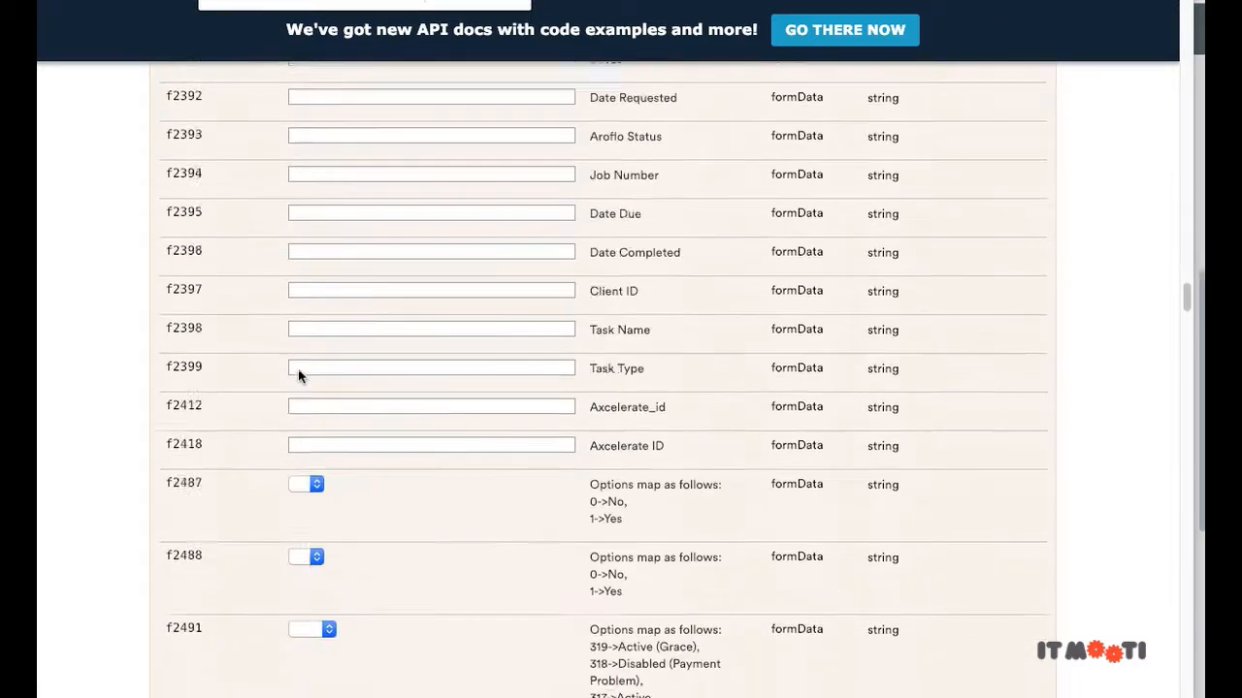
scroll(299, 374, down, 4)
scroll(299, 374, up, 5)
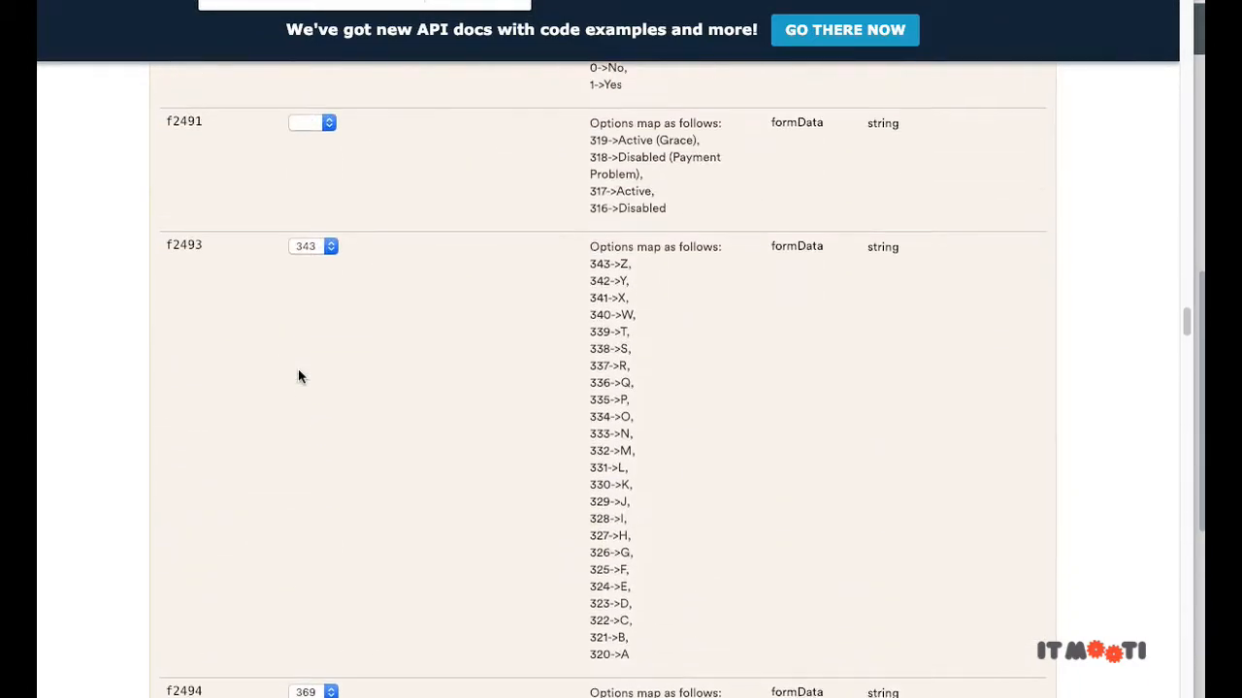
scroll(274, 287, down, 3)
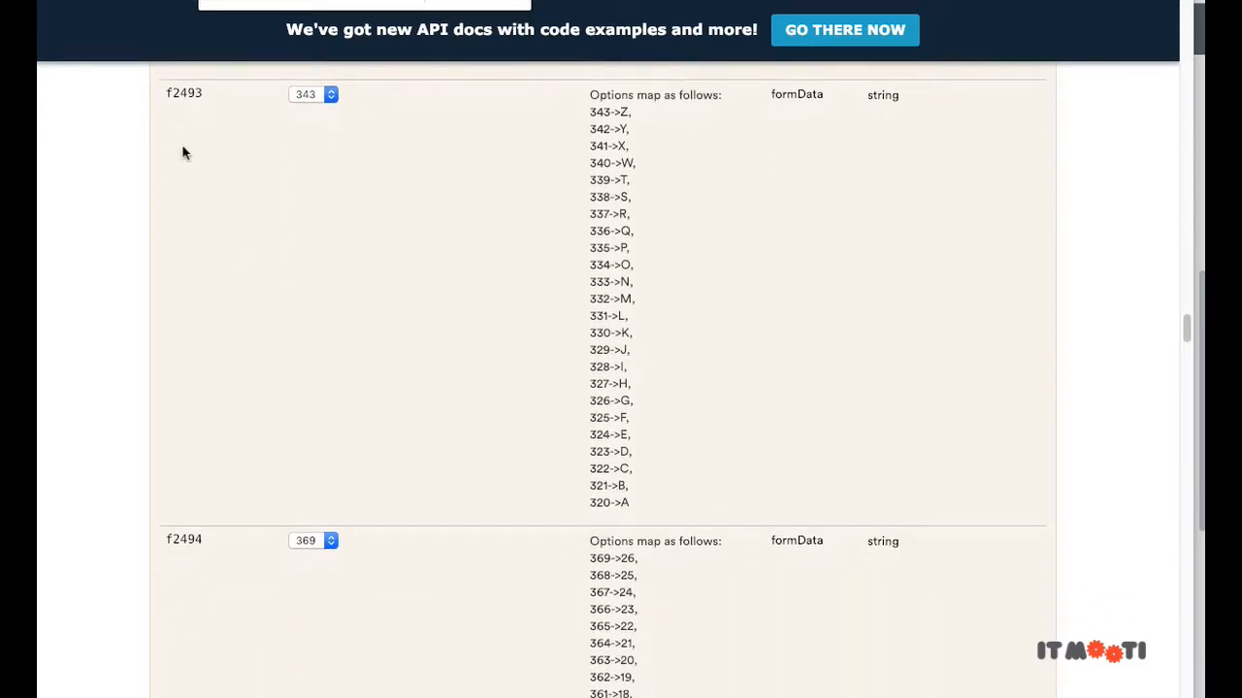
scroll(355, 214, up, 20)
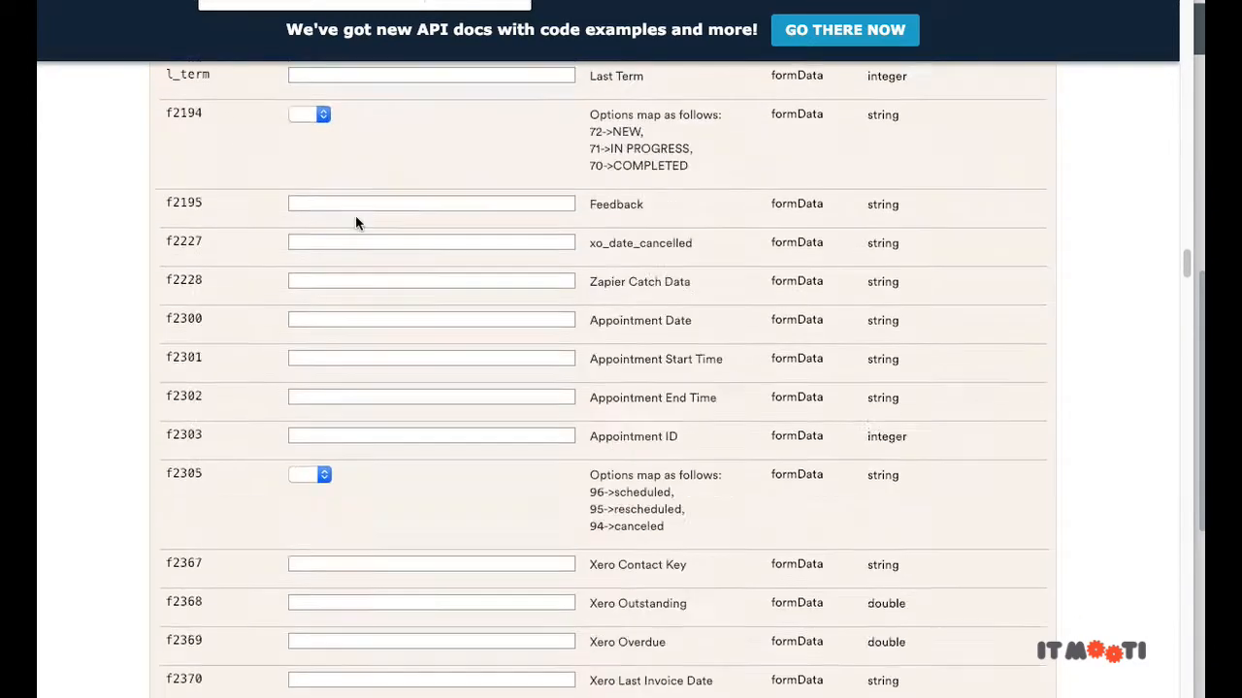
scroll(356, 223, up, 9)
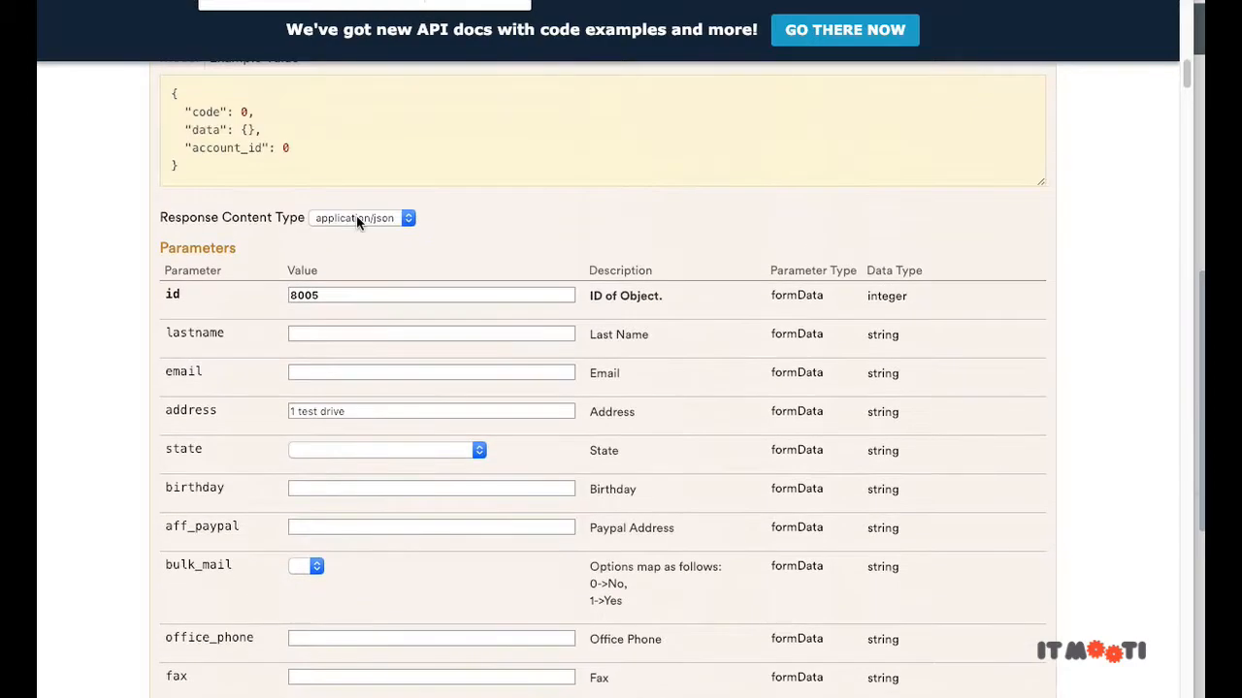
Step: Clear the test address value and send the contact 8005 update request
triple_click(325, 405)
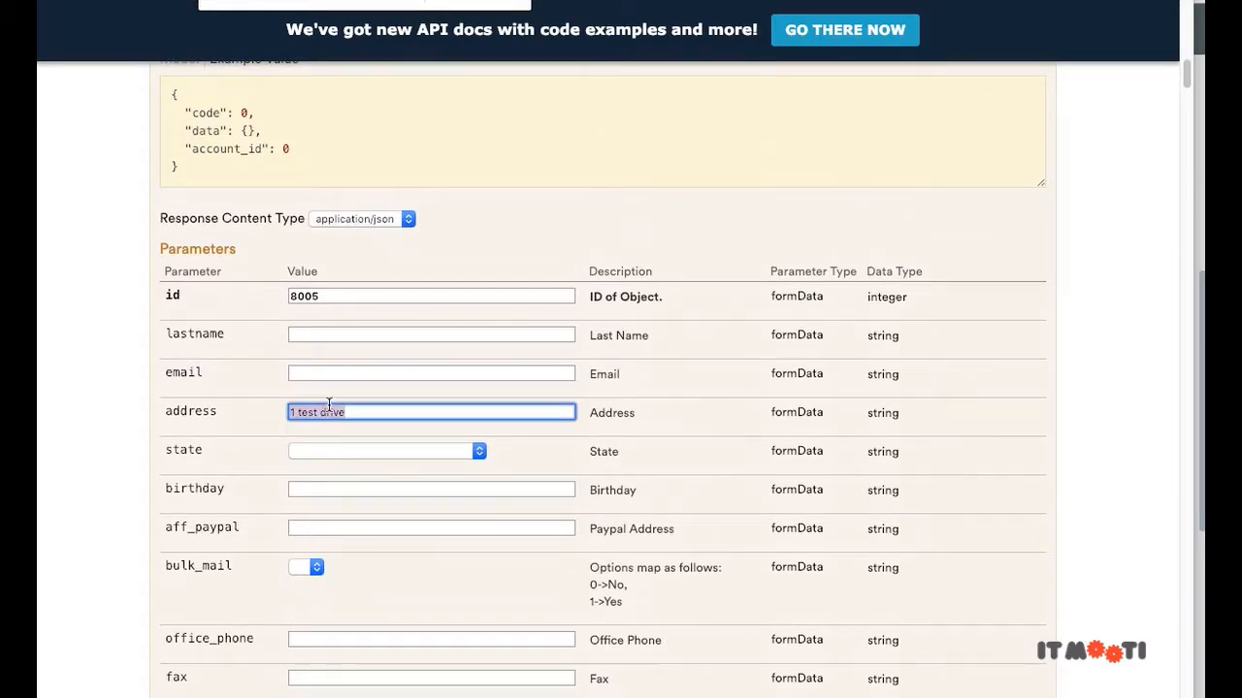
scroll(207, 396, down, 20)
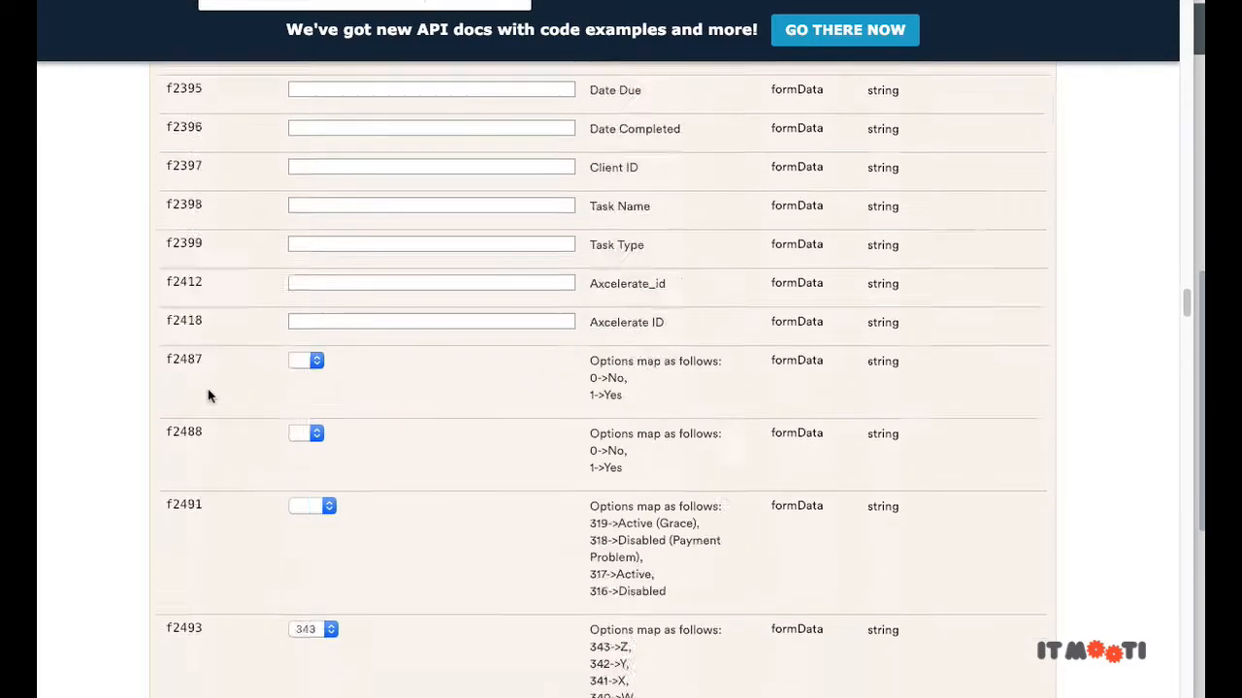
scroll(232, 388, down, 5)
click(191, 431)
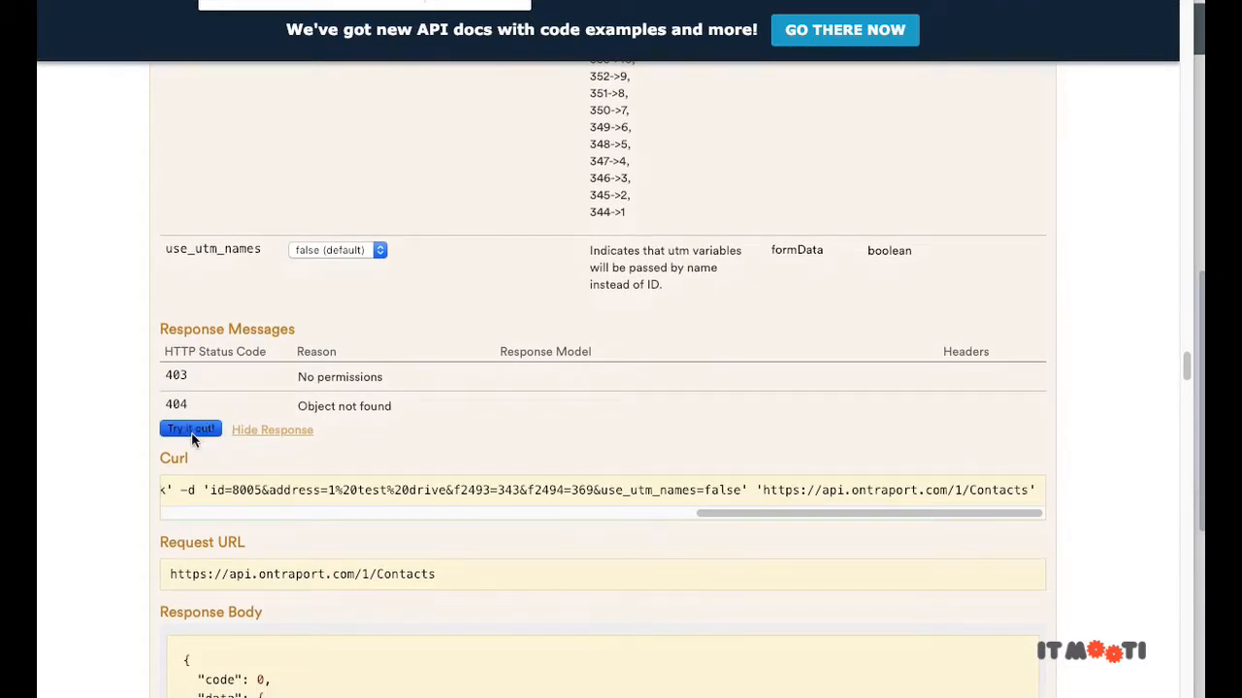
Step: Copy the response's attrs object showing contact 8005 with f2493 343 and f2494 369
scroll(179, 375, down, 3)
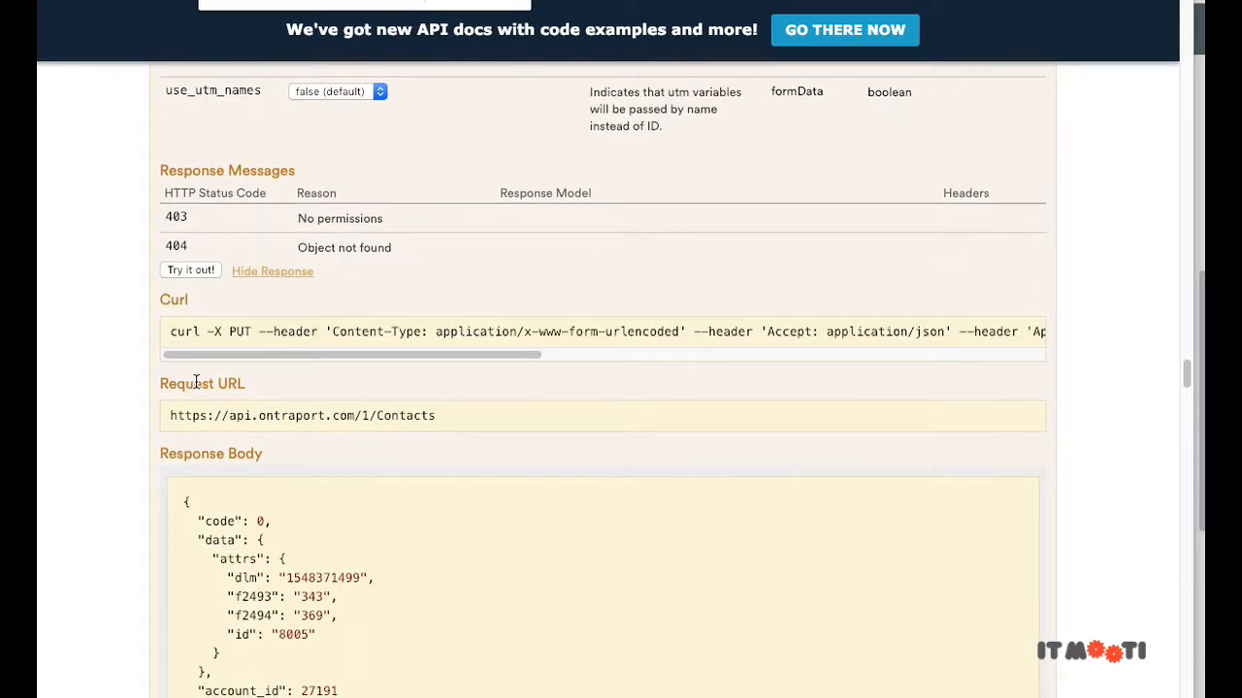
scroll(196, 381, down, 5)
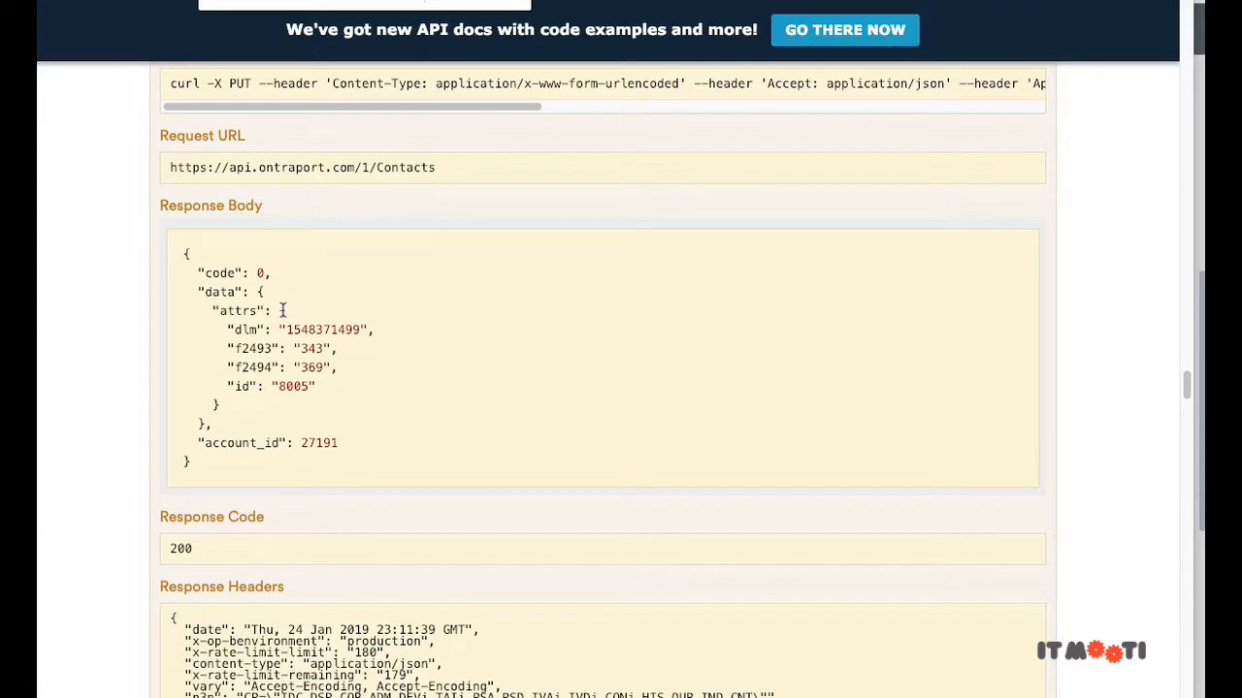
drag(280, 311, 248, 407)
key(super+c)
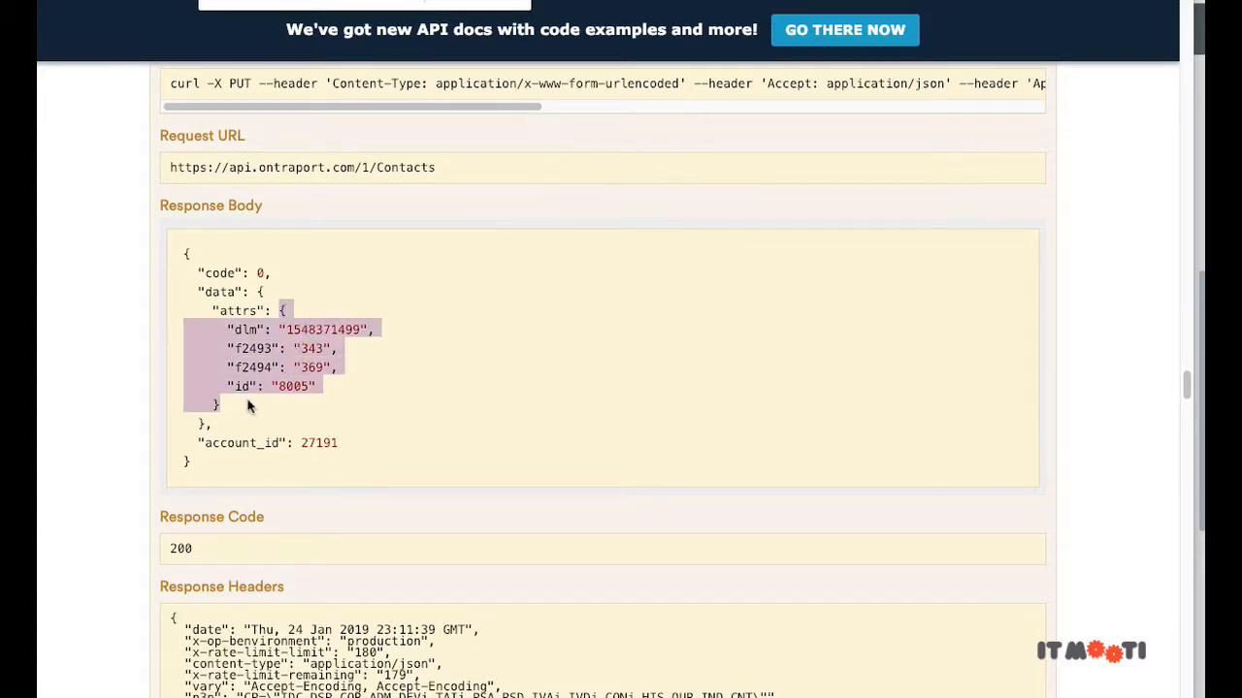
scroll(245, 331, up, 1)
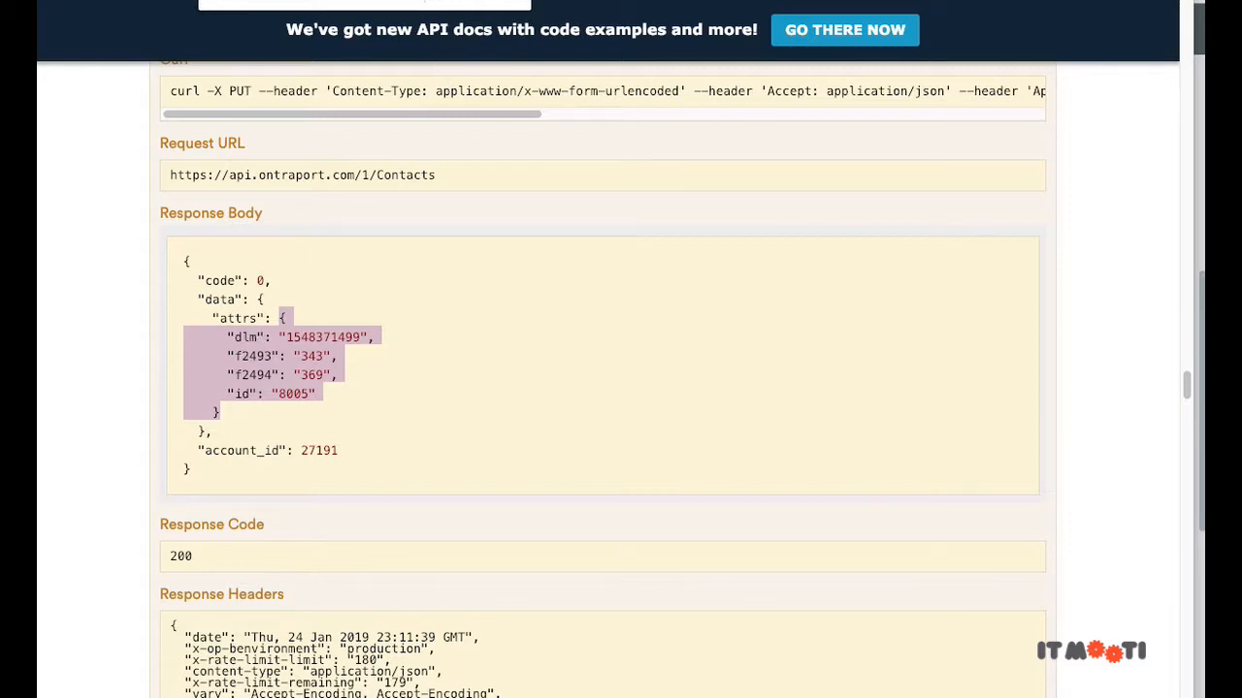
key(ctrl+Up)
Step: Paste the attrs JSON below the Data body in Zapier and delete its dlm line
click(640, 320)
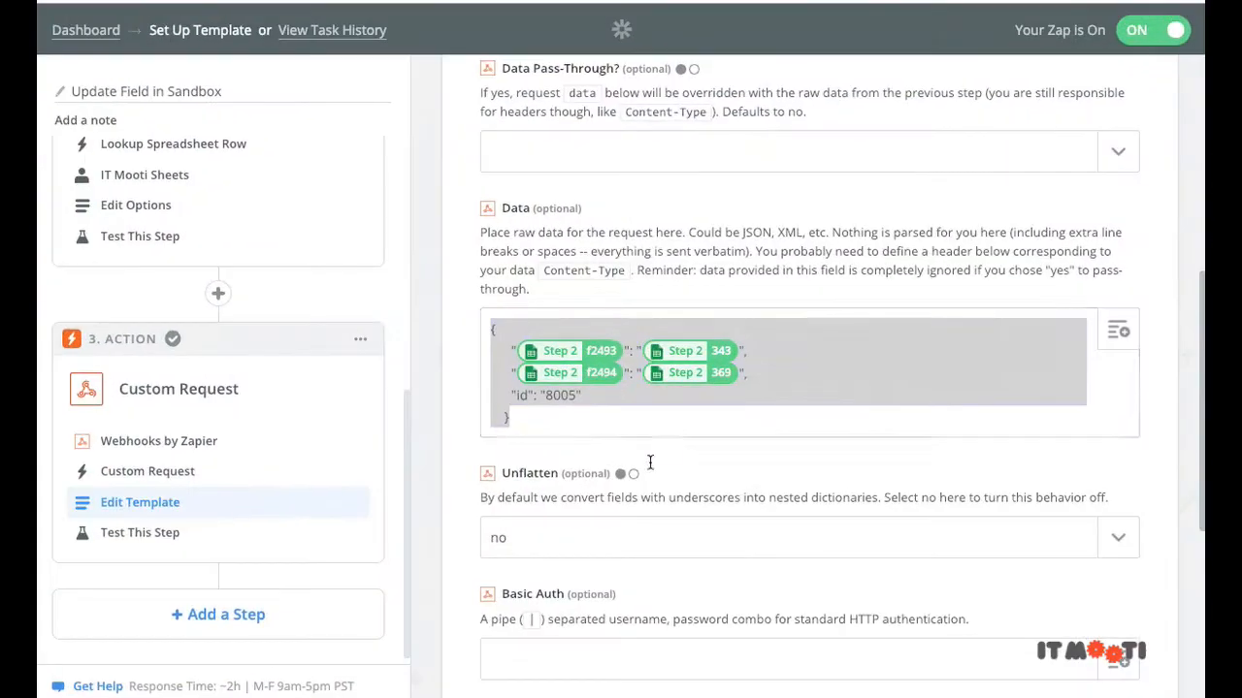
click(546, 423)
key(Return)
key(Return)
key(Return)
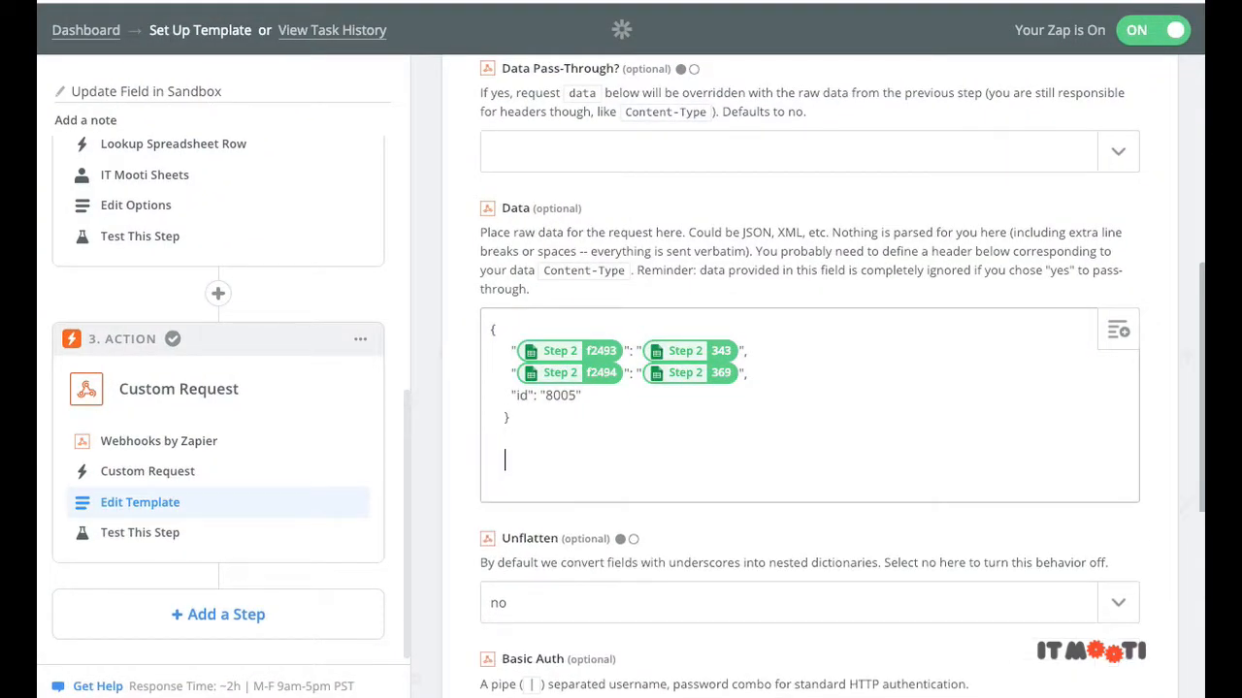
key(super+v)
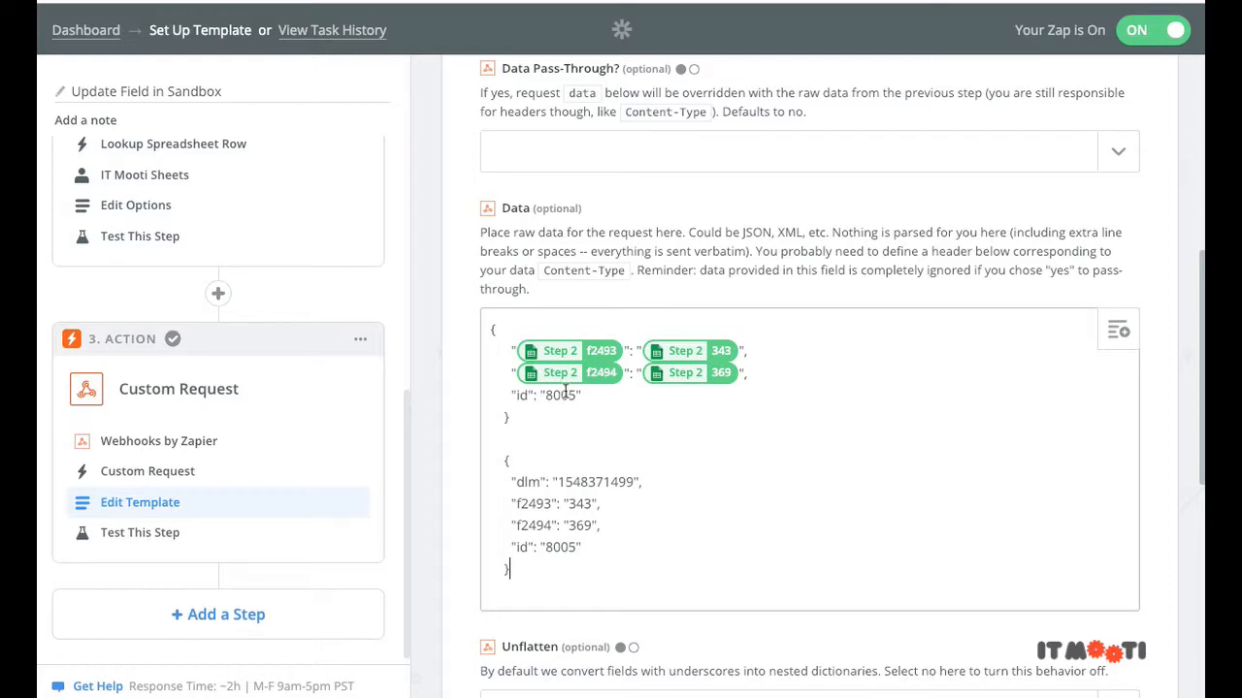
drag(643, 484, 480, 481)
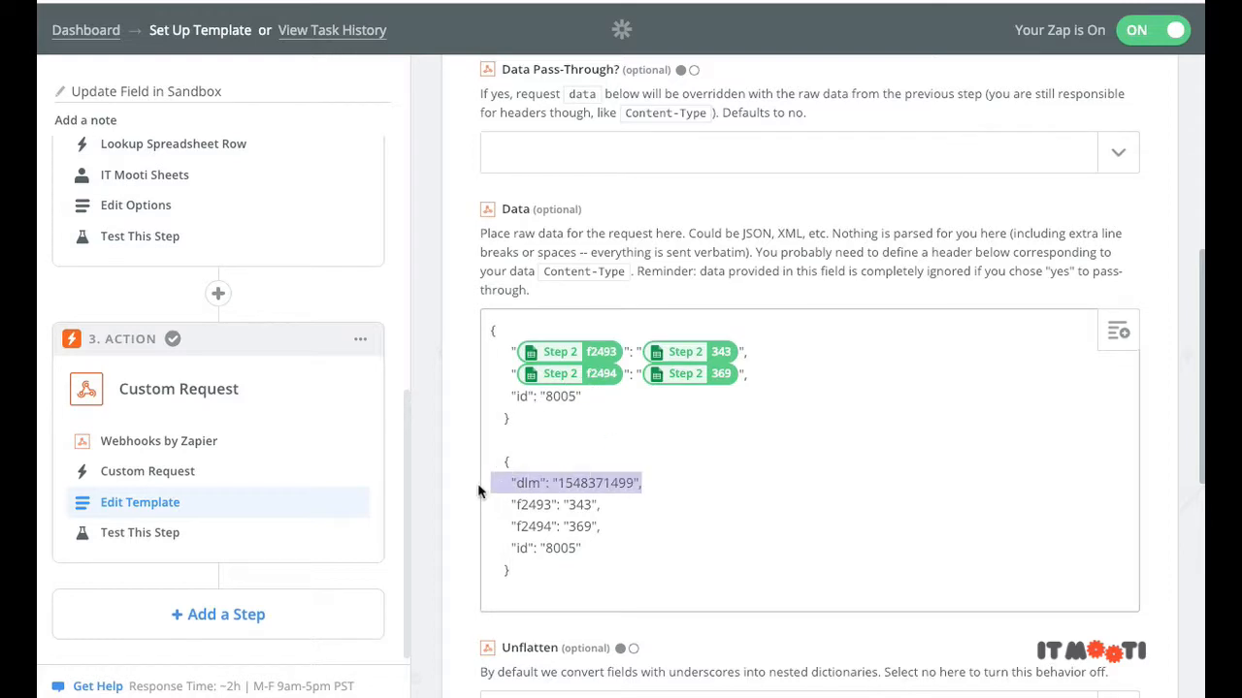
key(BackSpace)
key(BackSpace)
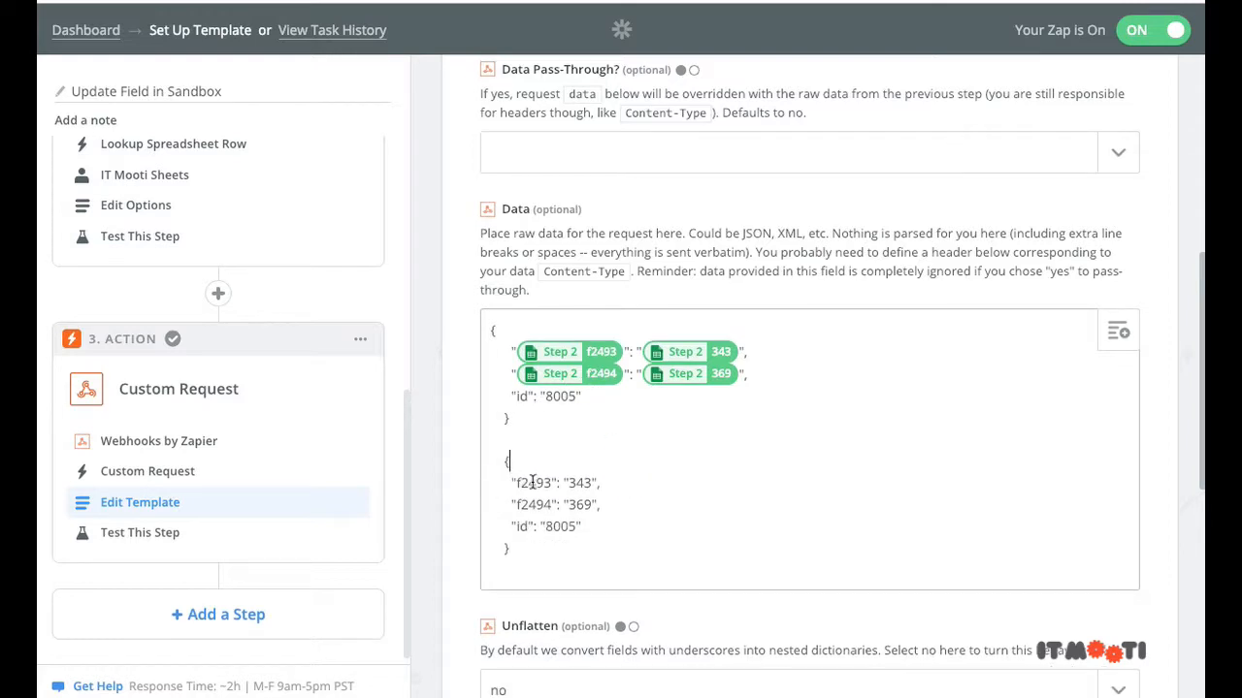
Step: Replace key f2493 with the spreadsheet FieldAid and value 343 with Aoptionid
drag(517, 482, 546, 479)
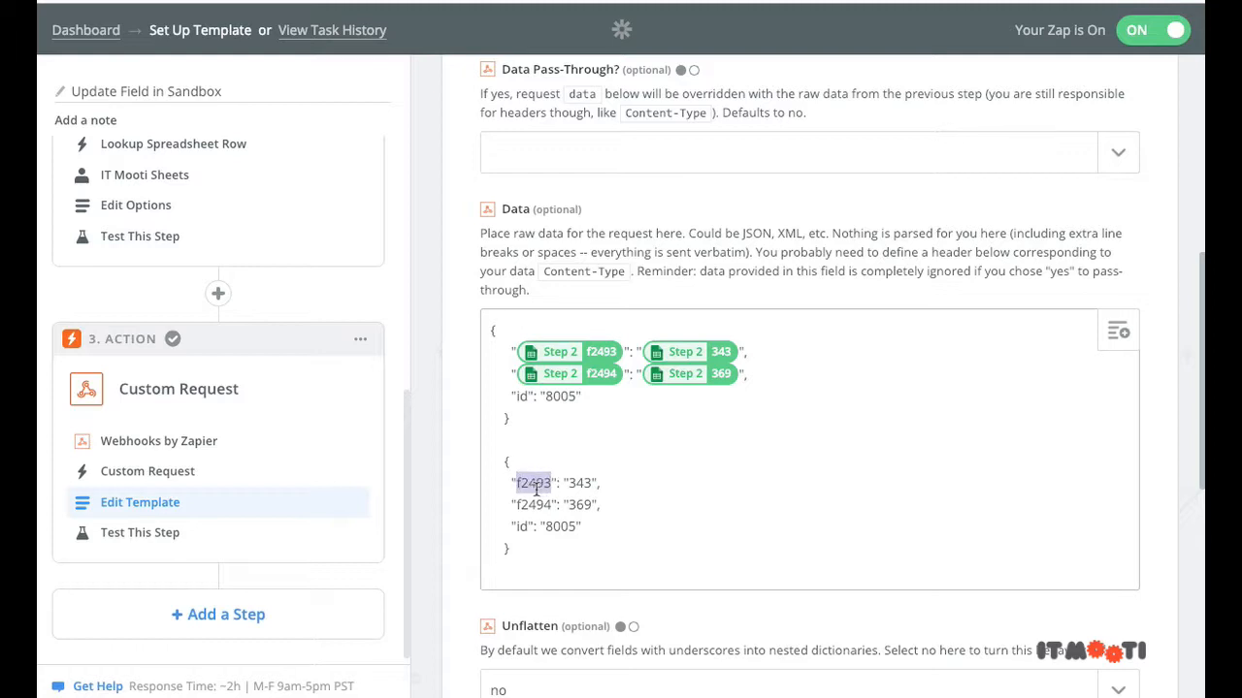
click(1118, 334)
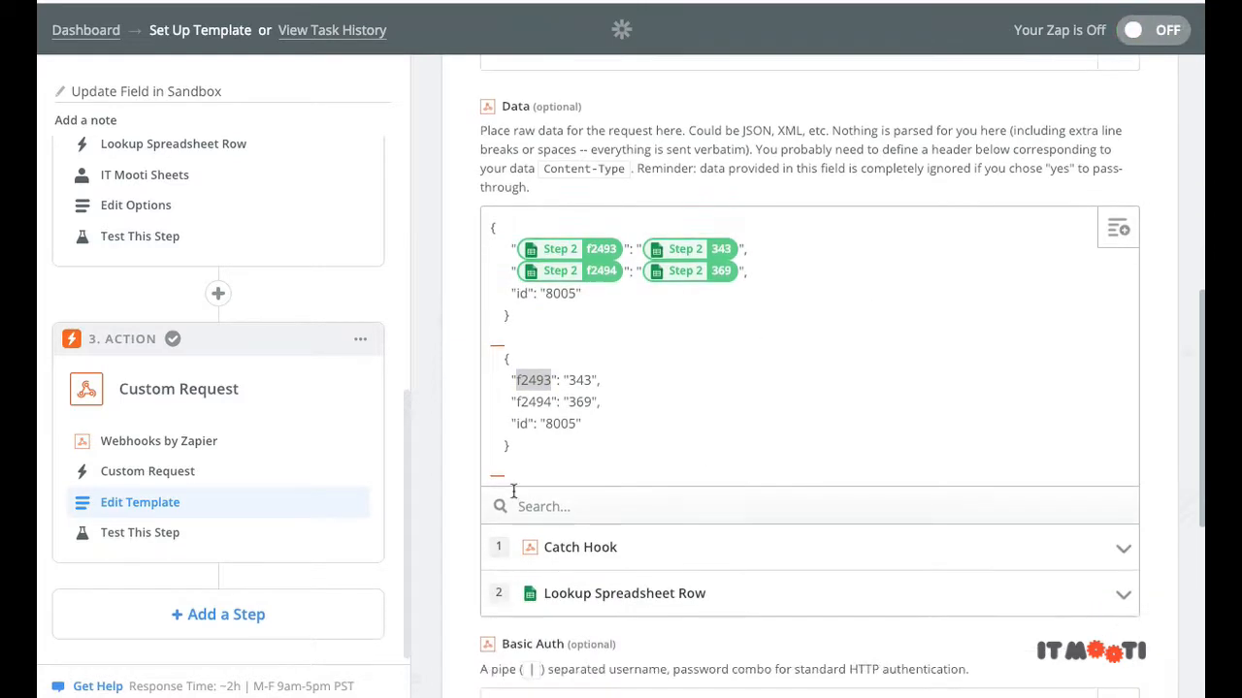
click(623, 593)
scroll(443, 518, down, 2)
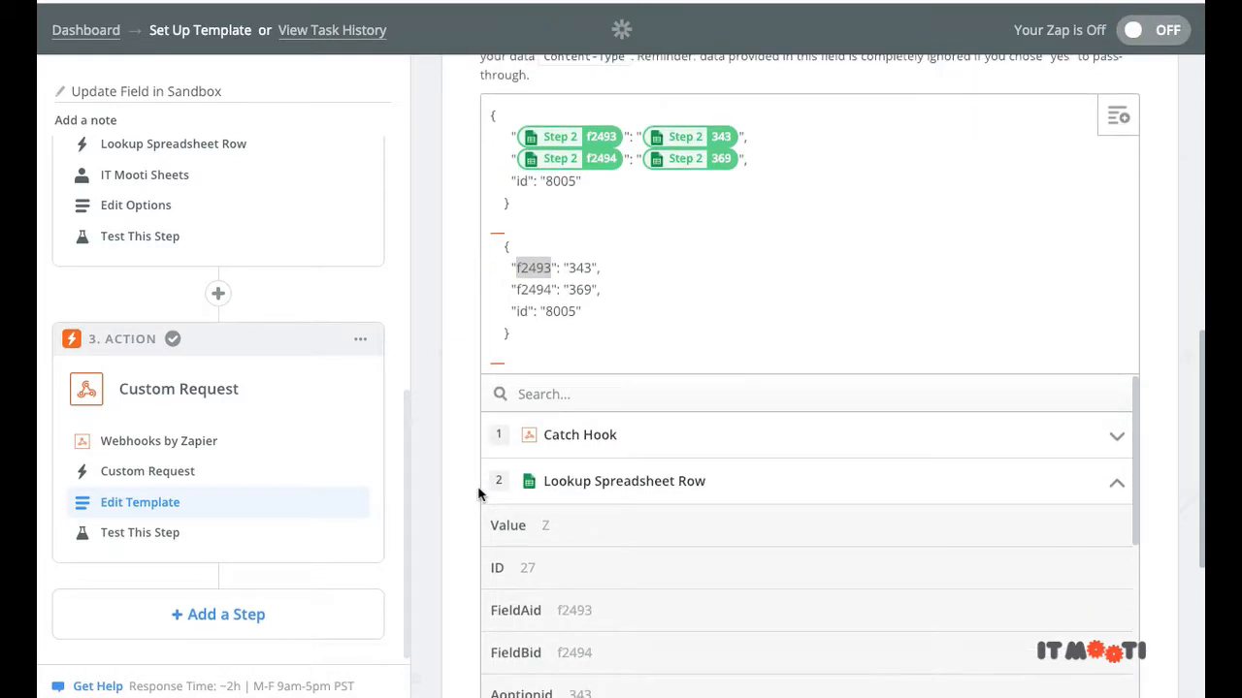
scroll(517, 451, down, 1)
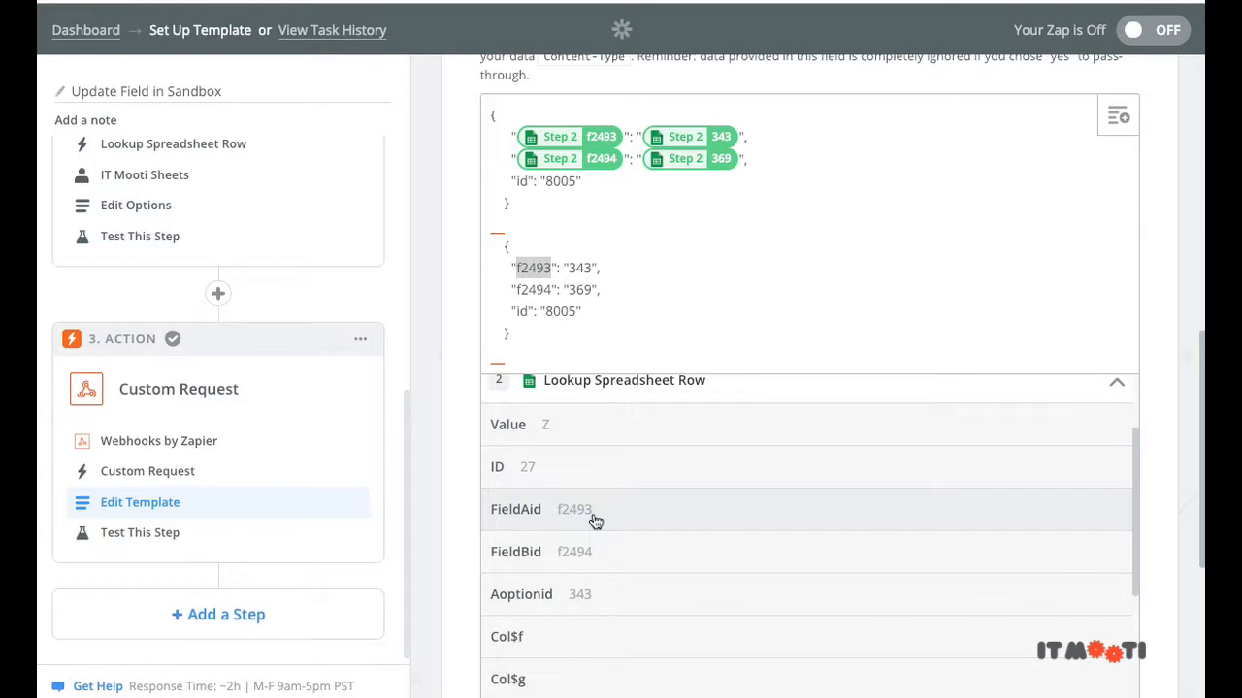
click(596, 522)
double_click(652, 269)
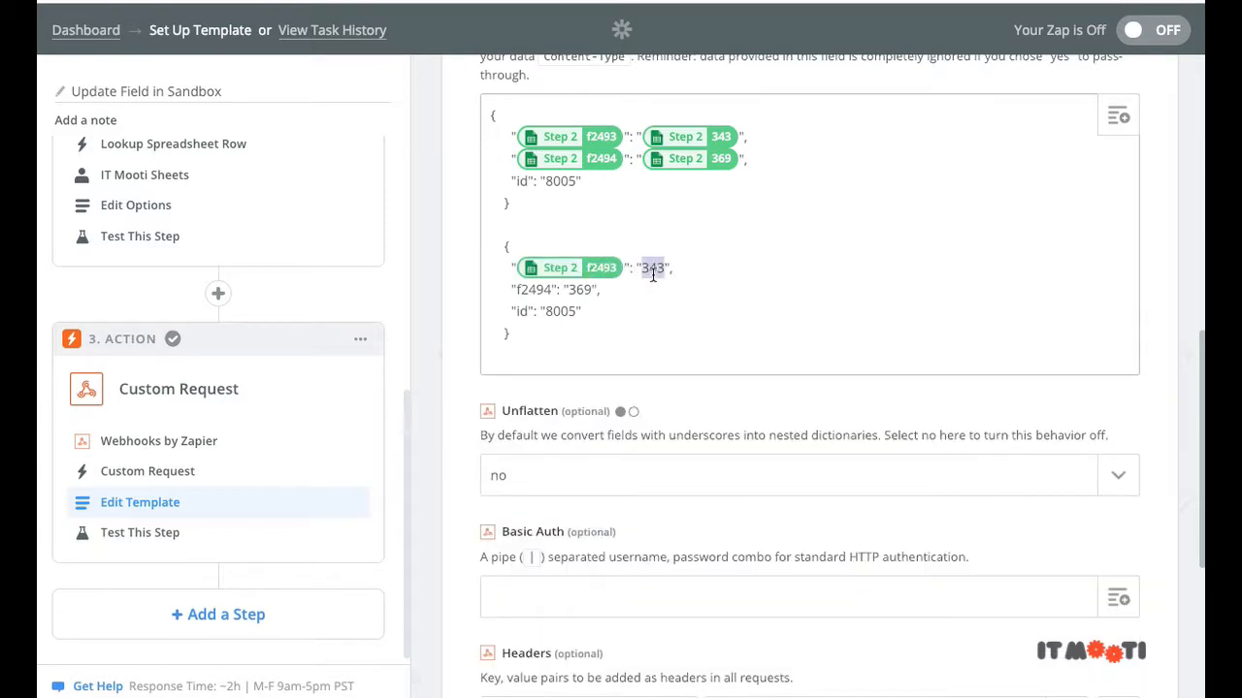
key(BackSpace)
click(1118, 116)
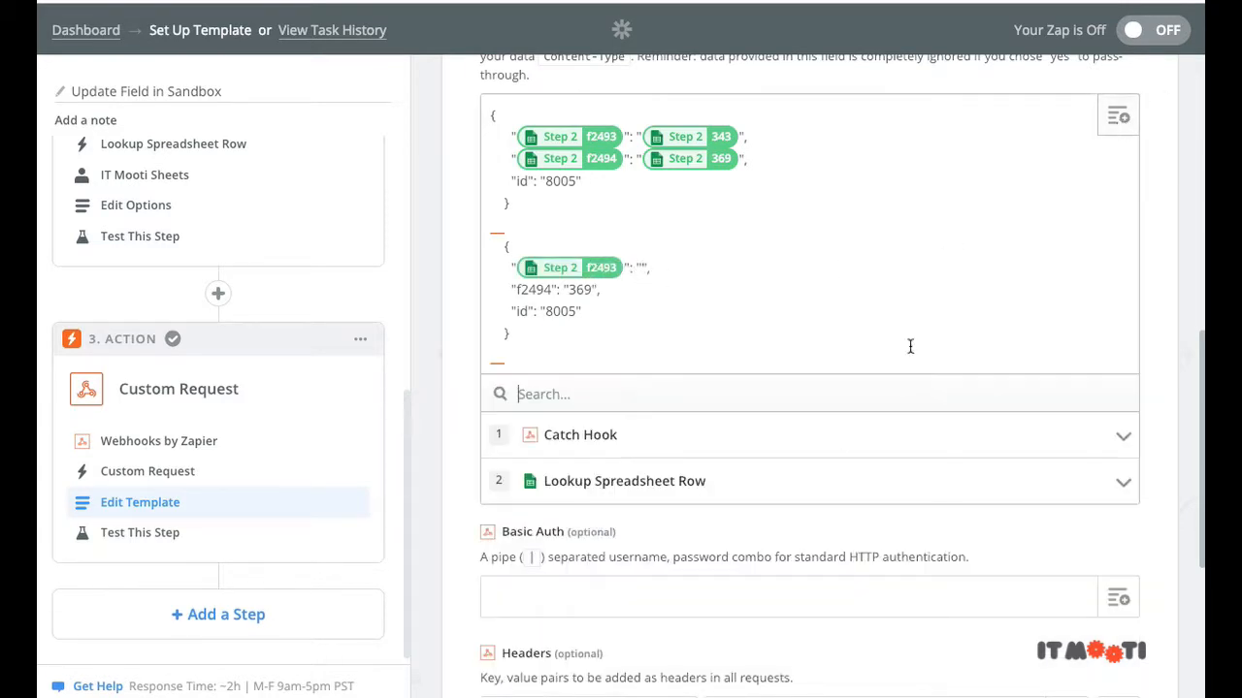
click(789, 480)
scroll(715, 556, down, 1)
scroll(721, 522, down, 1)
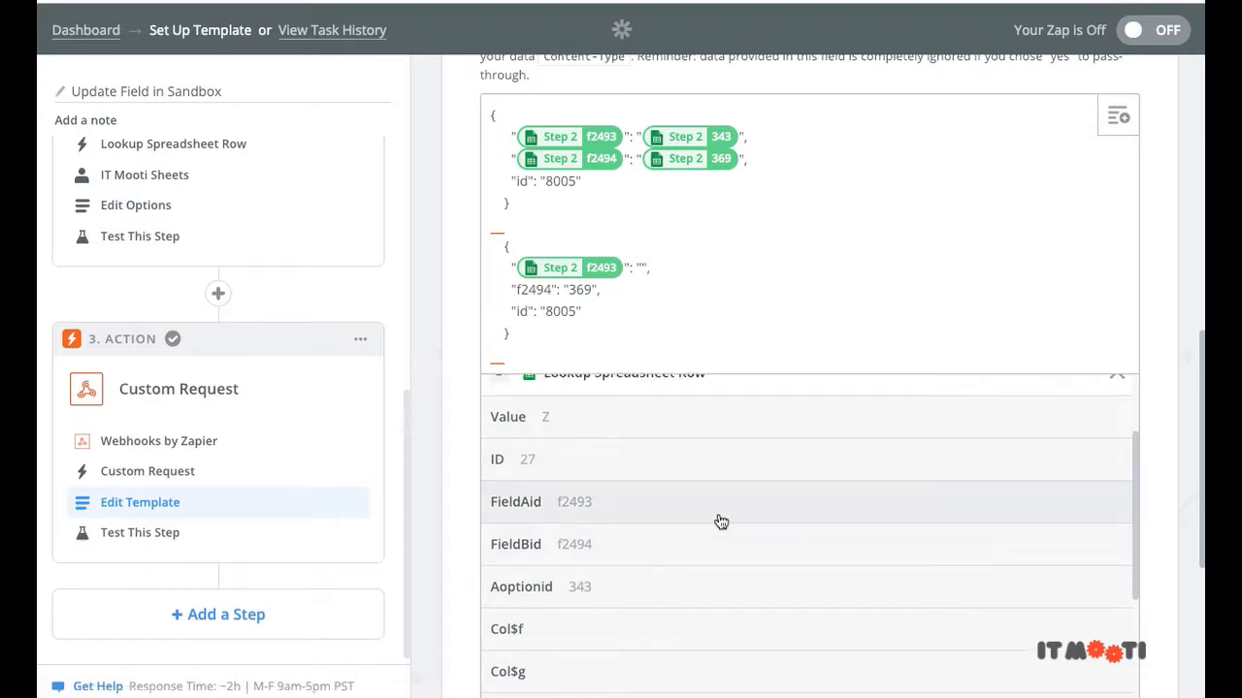
scroll(721, 522, down, 2)
click(671, 518)
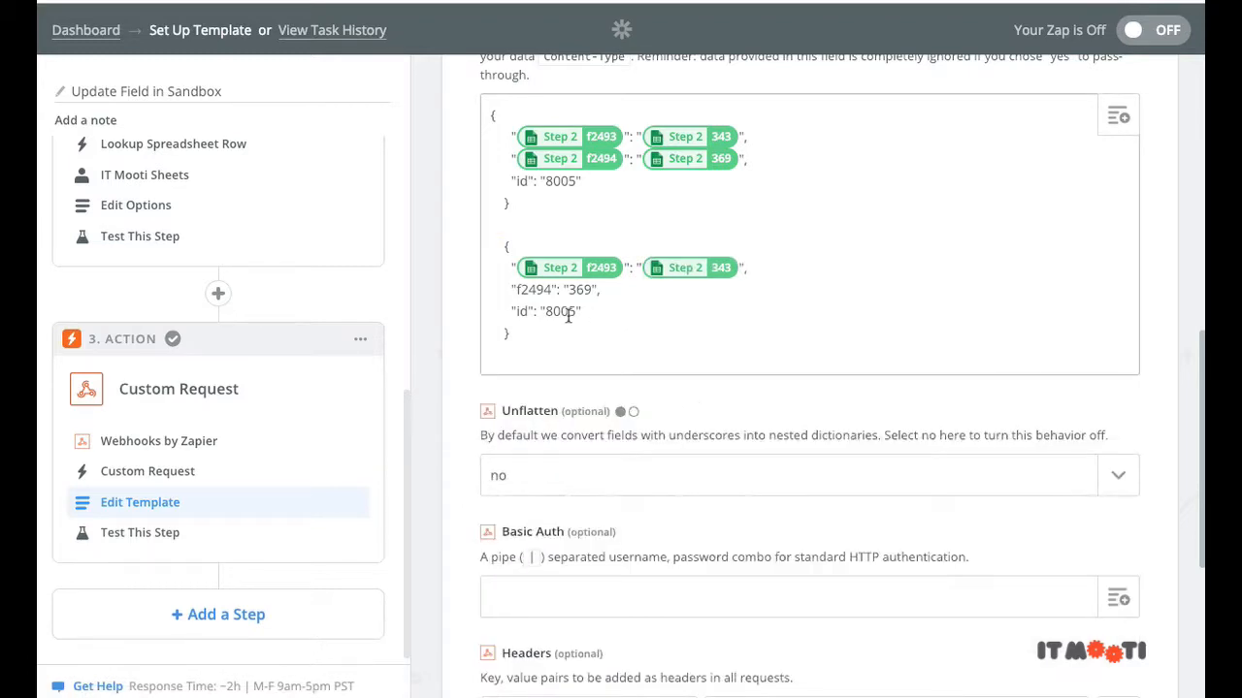
Step: Replace key f2494 with the spreadsheet FieldBid and value 369 with Boptionid
double_click(535, 290)
key(BackSpace)
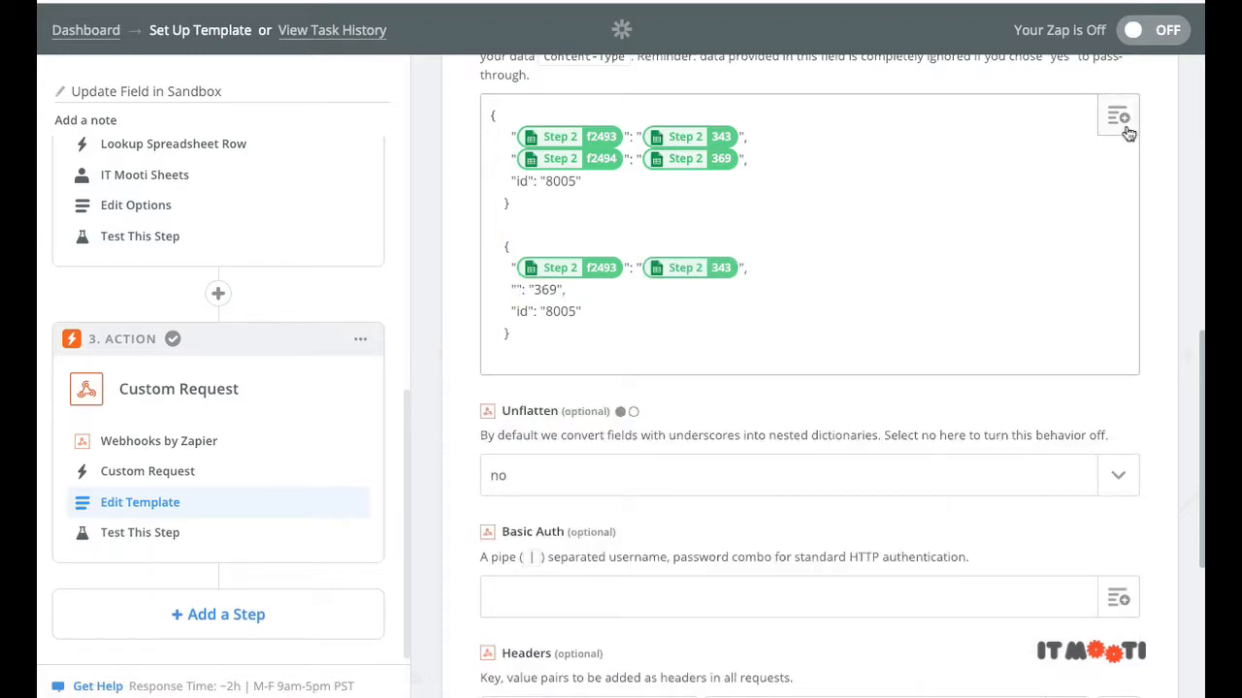
click(1119, 116)
click(691, 479)
scroll(680, 518, down, 2)
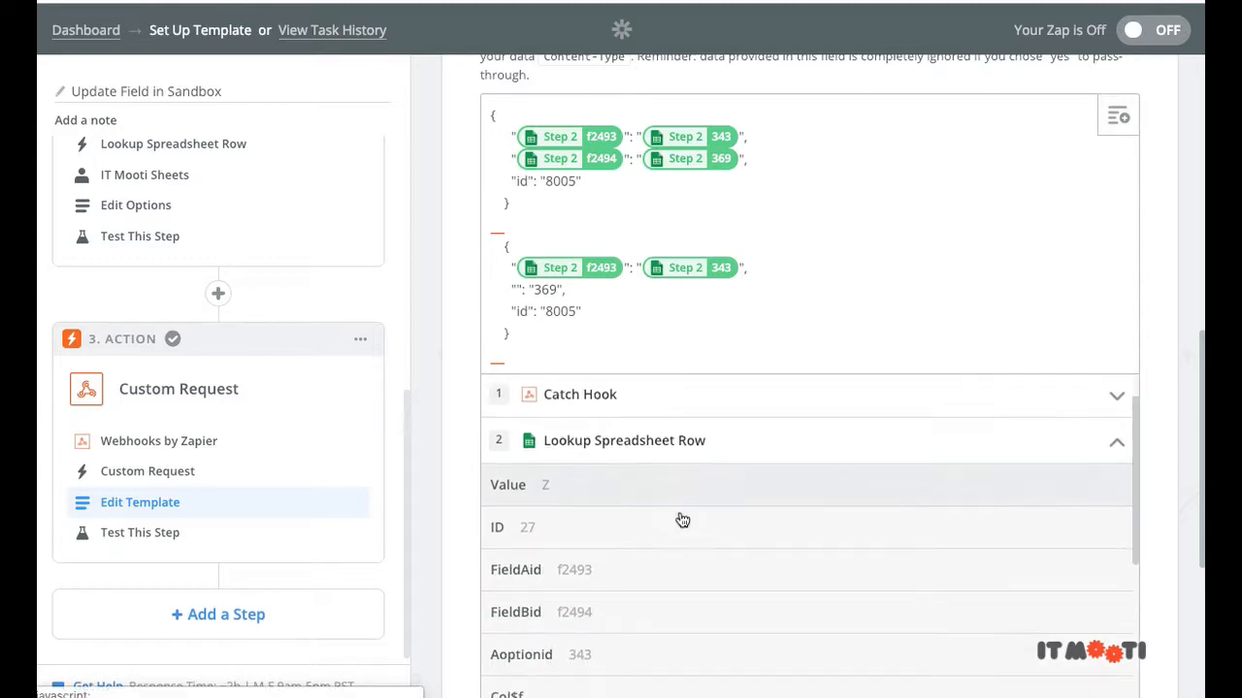
click(665, 582)
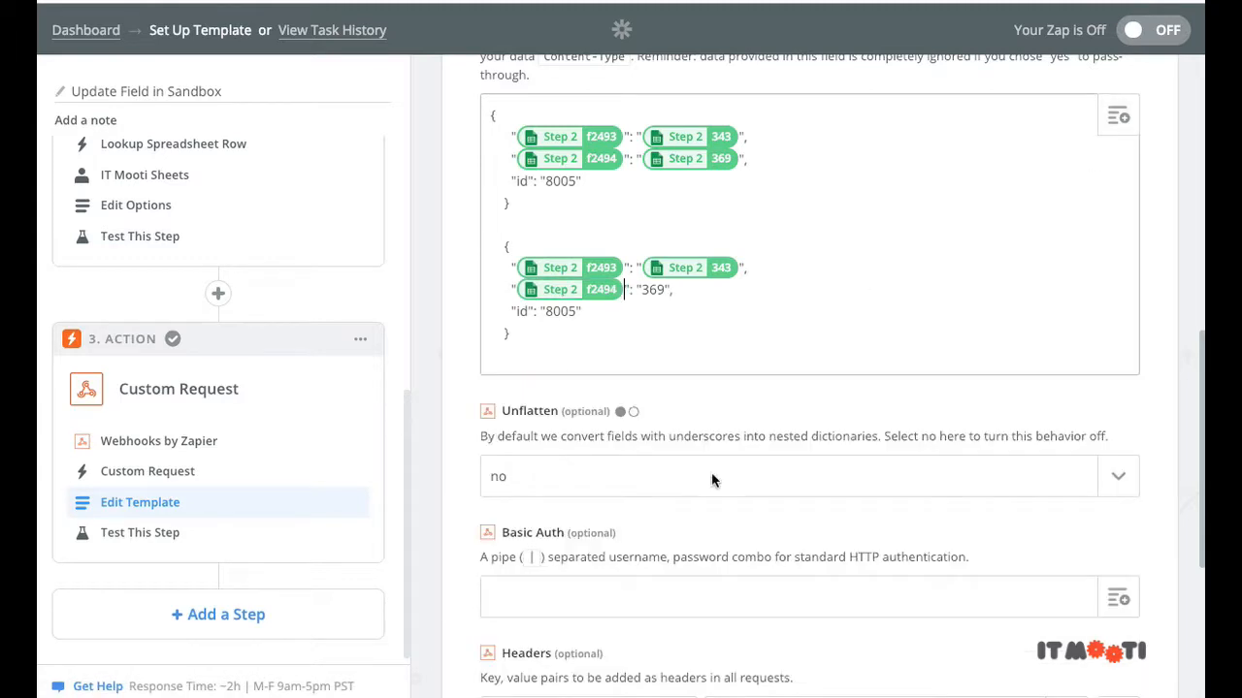
double_click(648, 290)
key(BackSpace)
click(1118, 121)
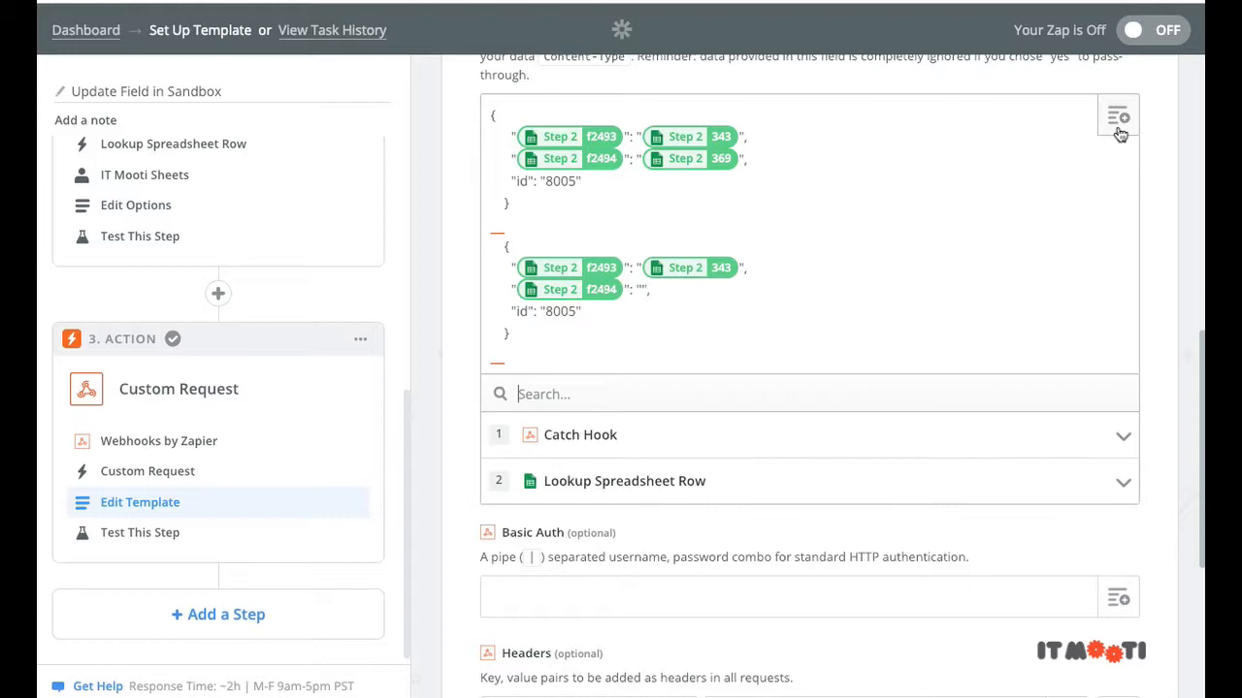
click(682, 475)
scroll(666, 515, down, 3)
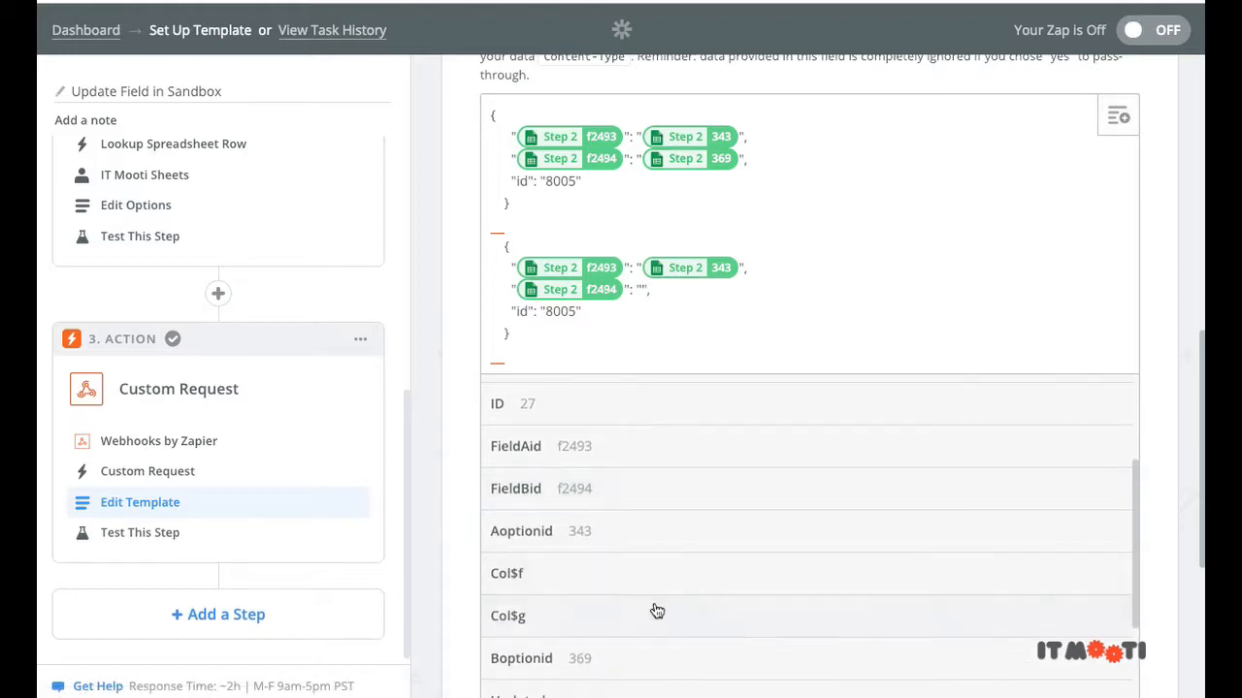
click(653, 658)
Step: Replace contact id 8005 with the Catch Hook's Contactid
double_click(561, 312)
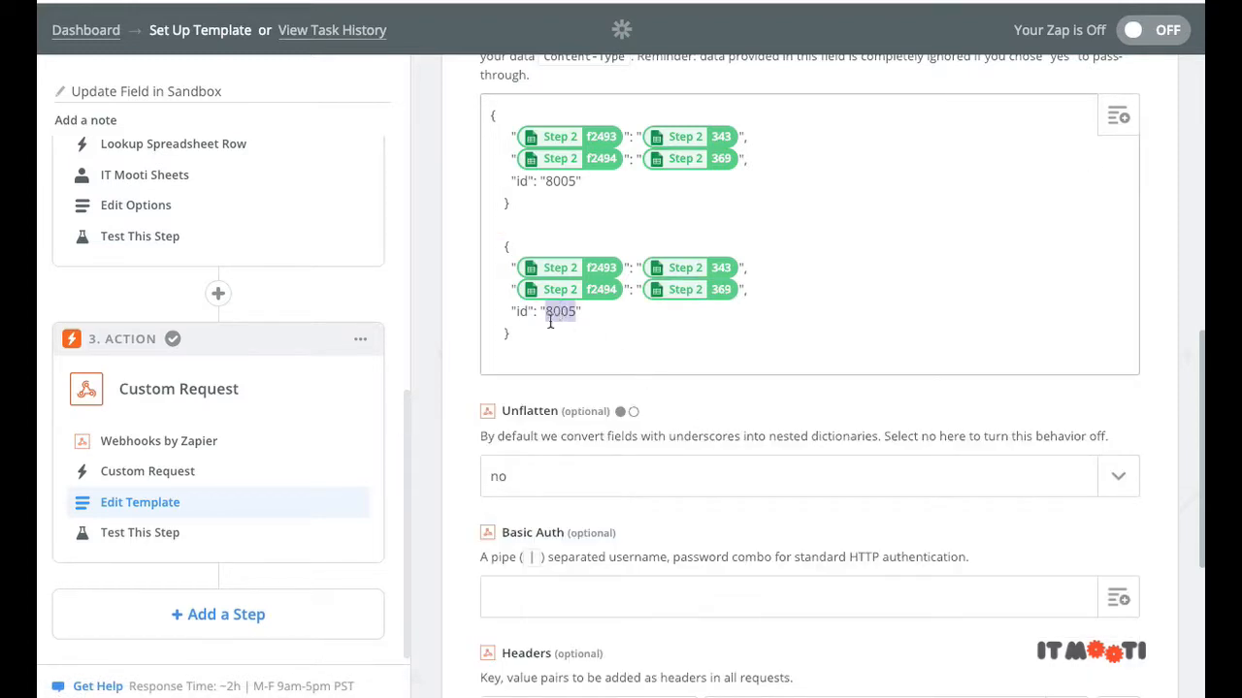
key(BackSpace)
click(1119, 118)
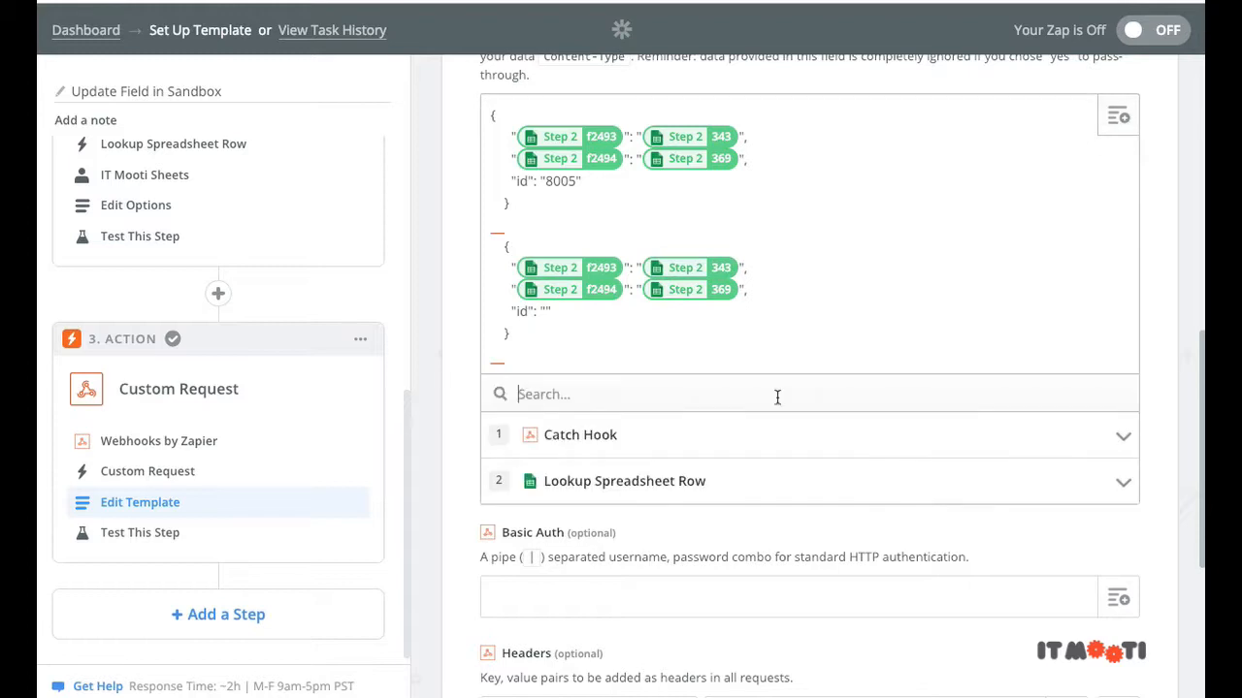
click(705, 446)
click(637, 645)
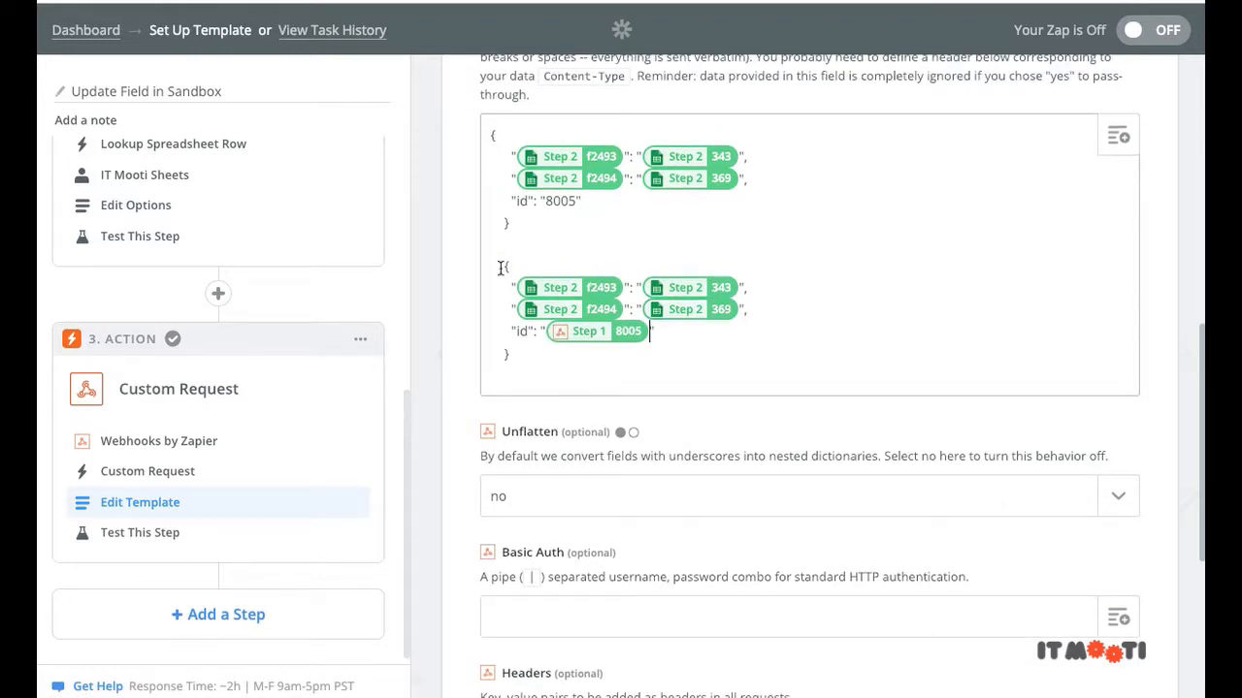
drag(503, 269, 491, 134)
Step: Delete the first, fully hardcoded JSON object from the Data body
key(BackSpace)
scroll(892, 372, up, 1)
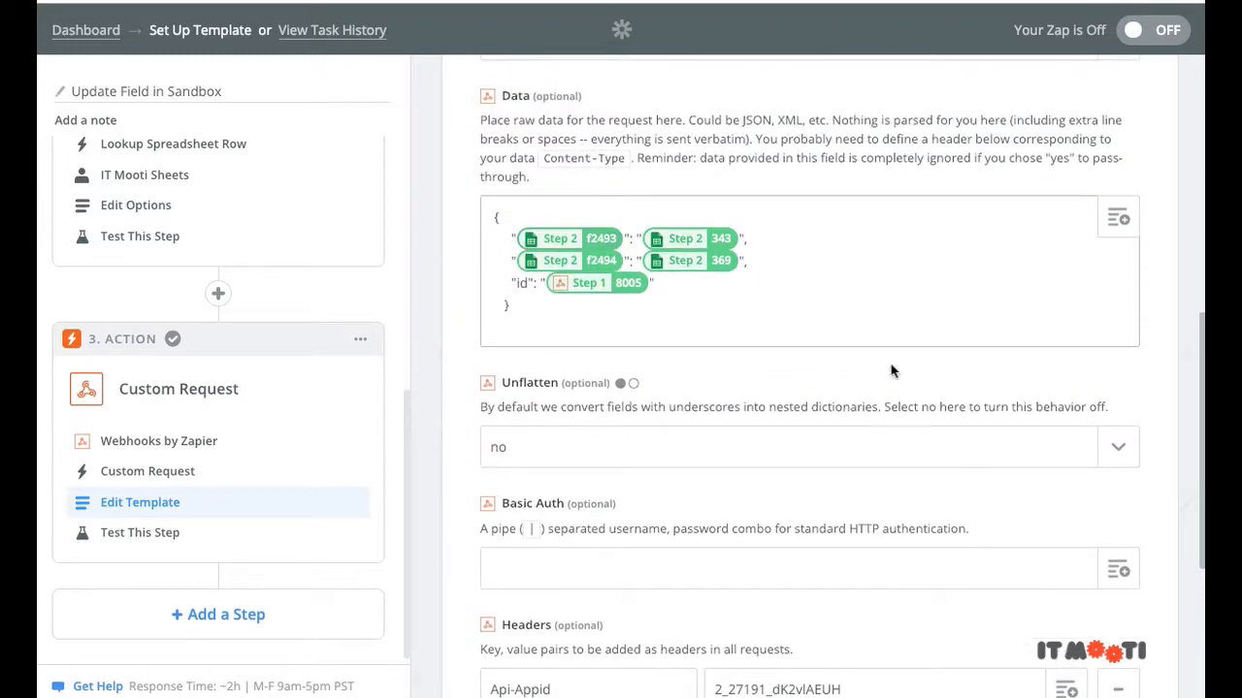
scroll(710, 285, up, 1)
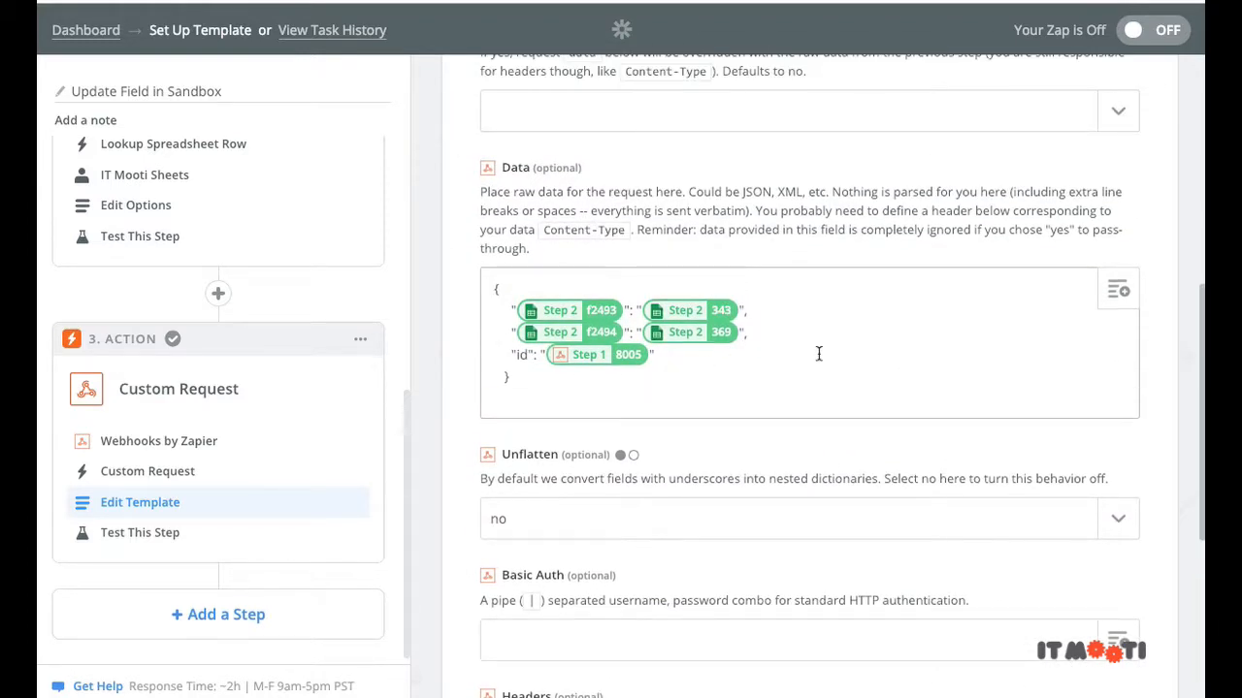
scroll(819, 354, down, 5)
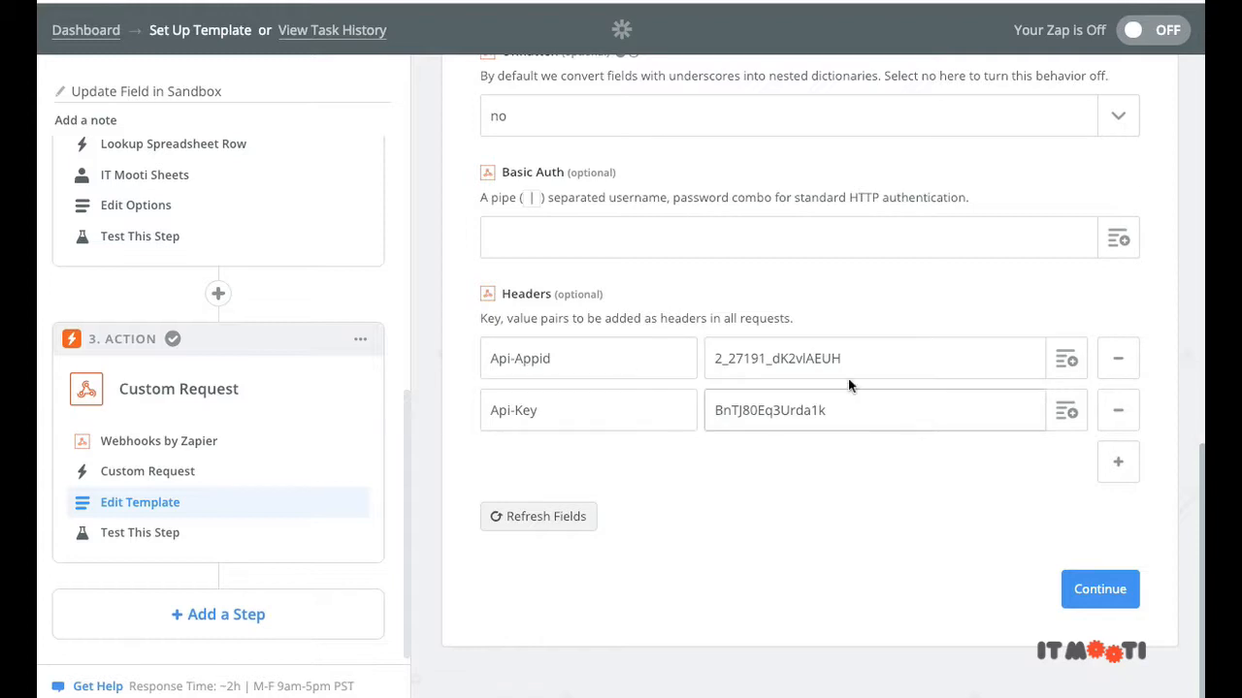
scroll(848, 385, up, 4)
scroll(812, 437, down, 4)
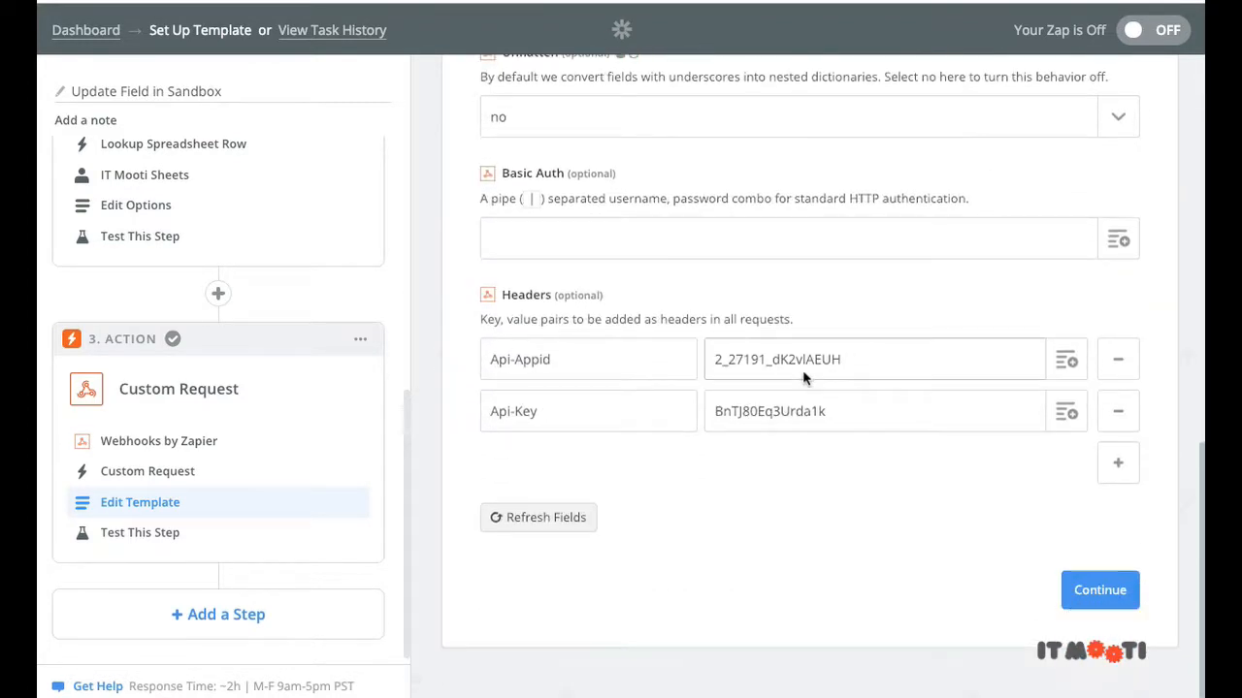
Step: Map the Api-Appid and Api-Key headers to the Catch Hook's Api Appid and Api Key
double_click(802, 367)
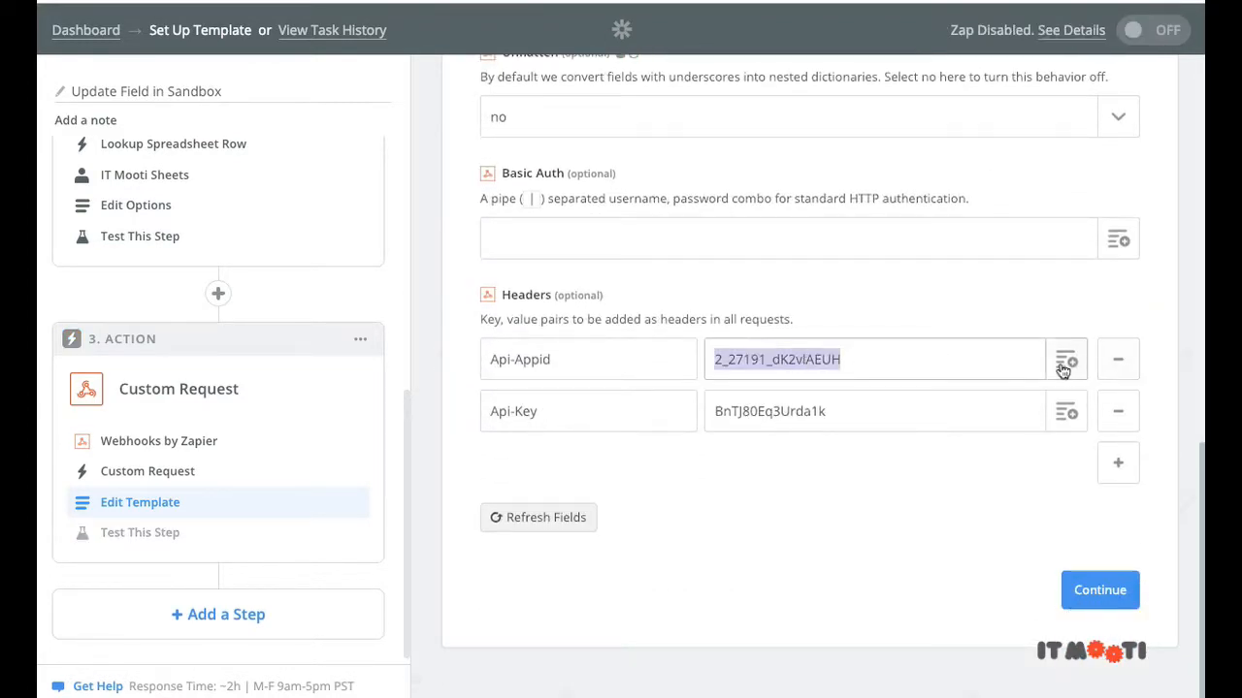
click(1063, 369)
click(882, 438)
click(893, 553)
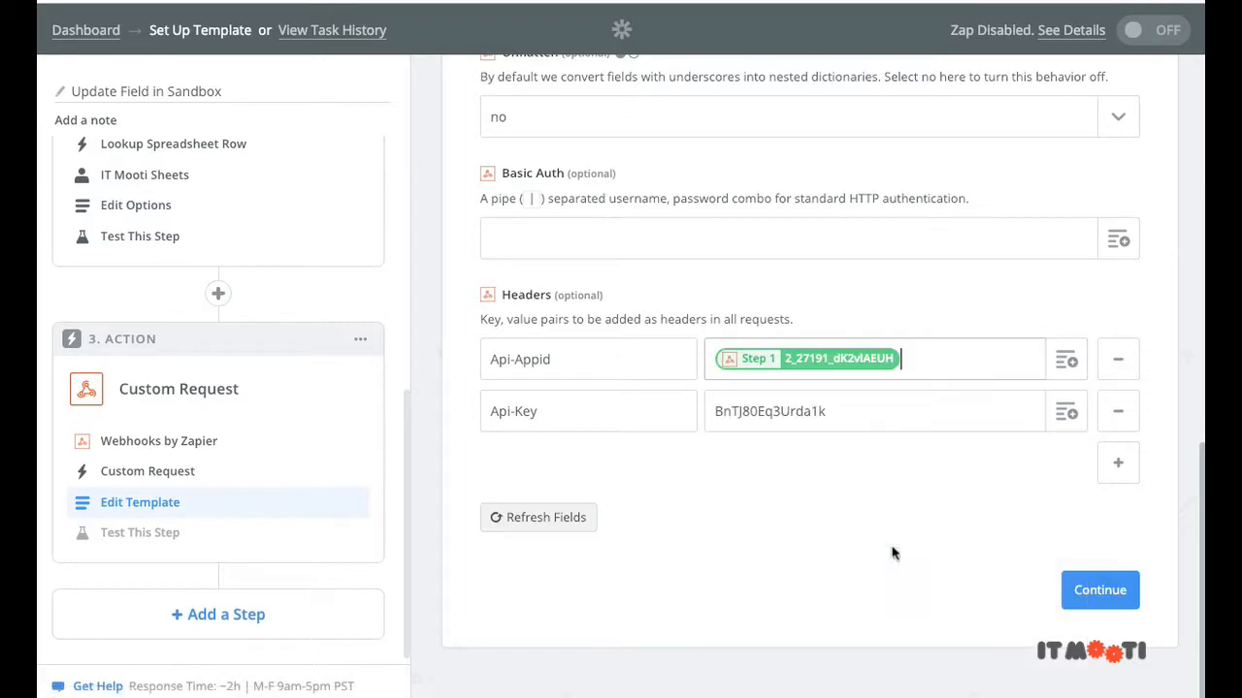
double_click(824, 411)
click(1069, 415)
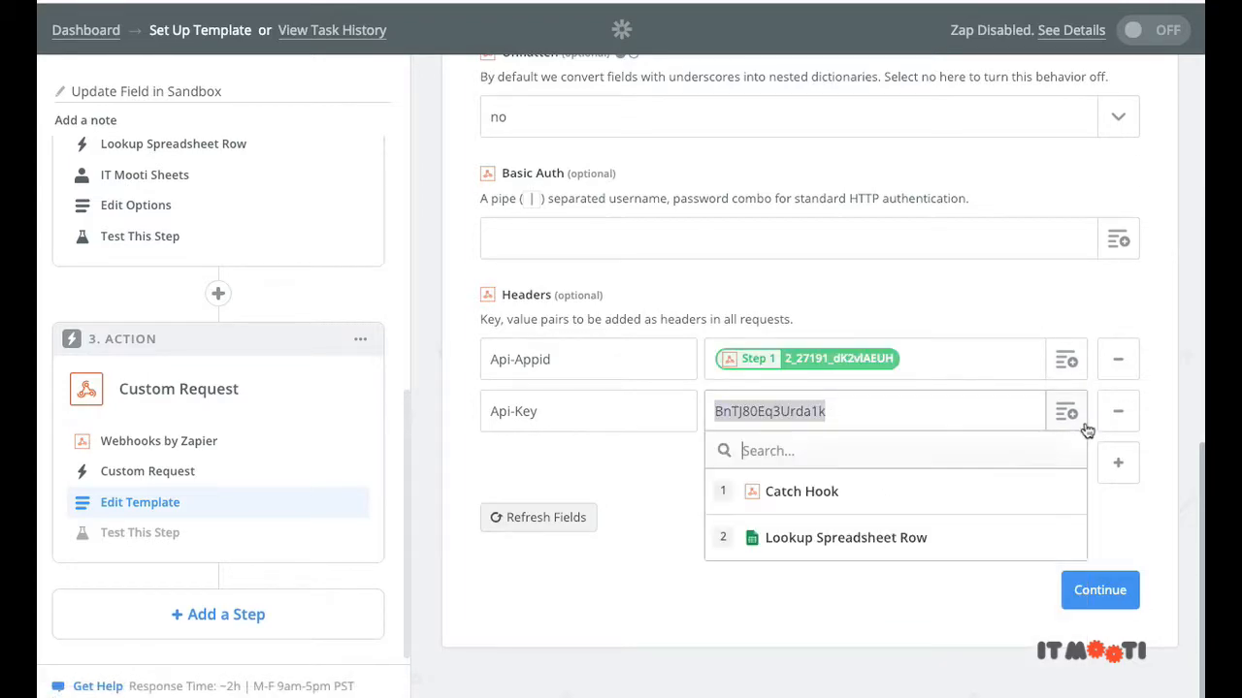
click(937, 506)
click(901, 655)
Step: Review the completed request form, then switch windows back to Zapier
scroll(616, 304, up, 10)
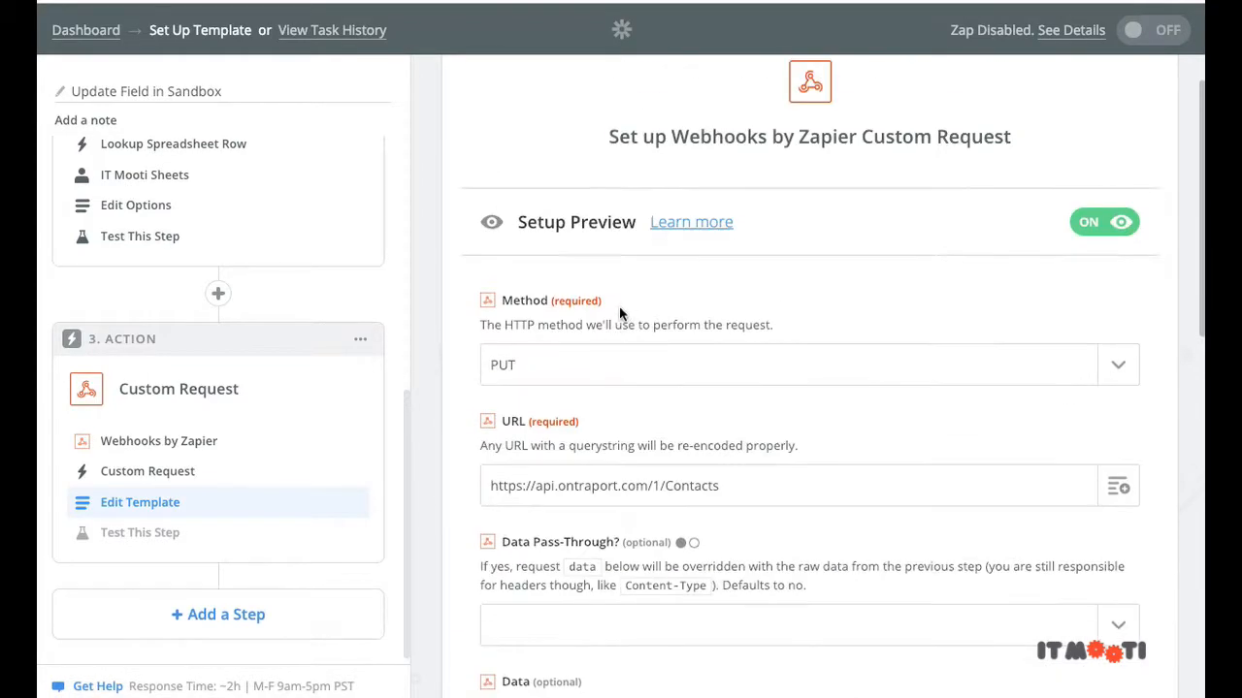
scroll(625, 308, down, 5)
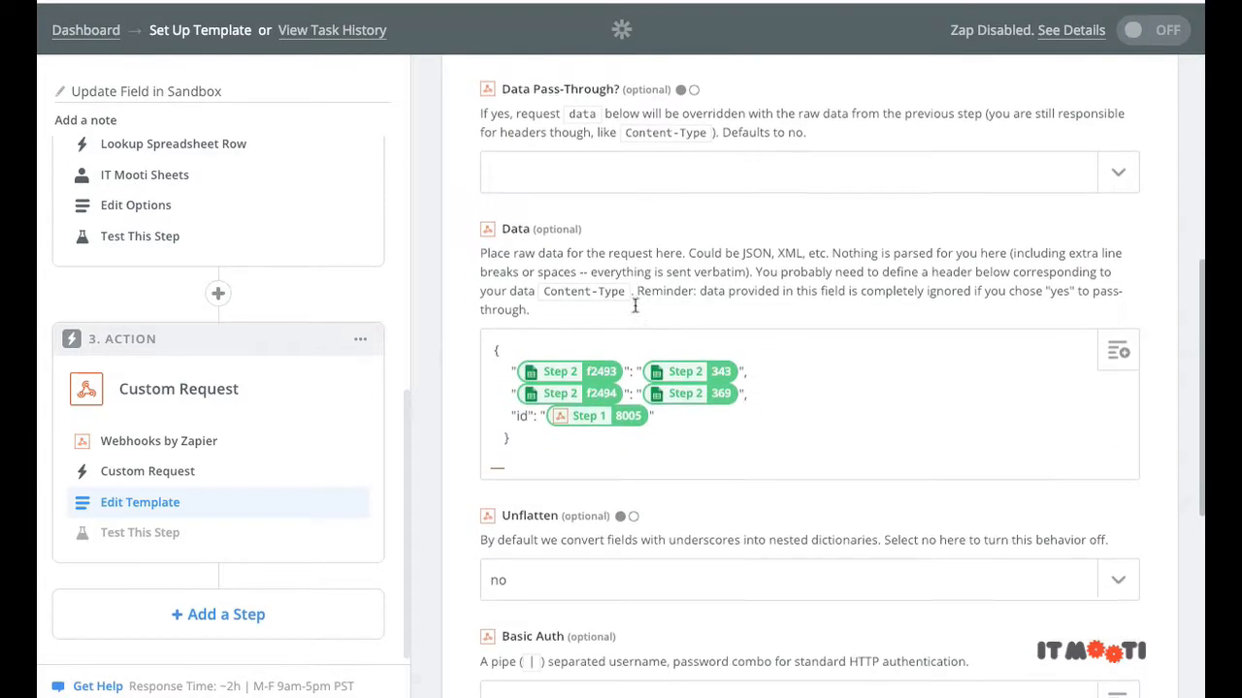
scroll(635, 306, down, 5)
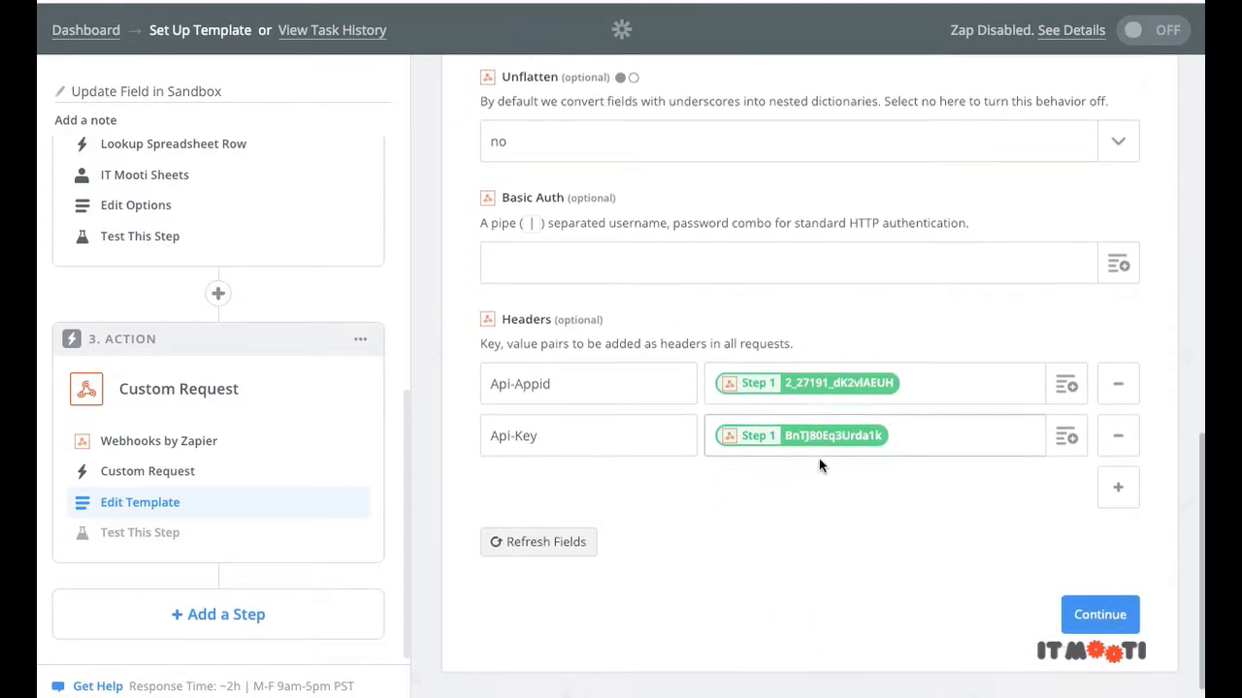
scroll(819, 465, down, 1)
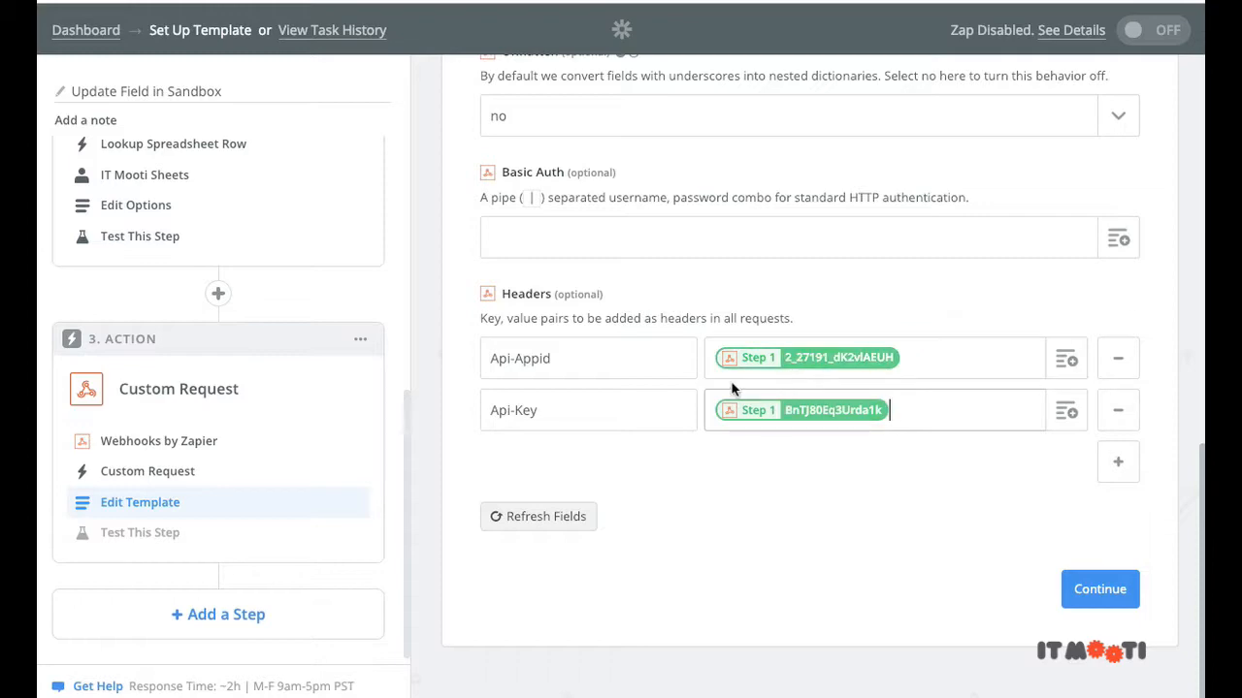
key(ctrl+Down)
click(839, 307)
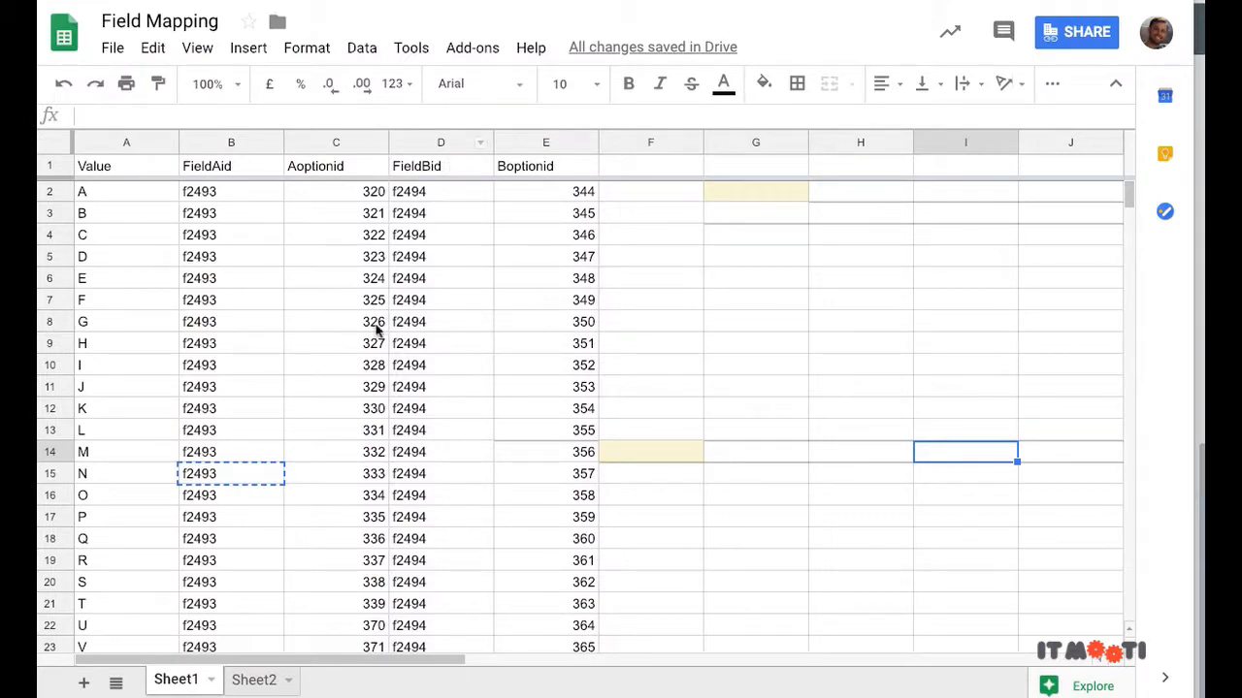
scroll(374, 312, down, 3)
scroll(375, 312, up, 3)
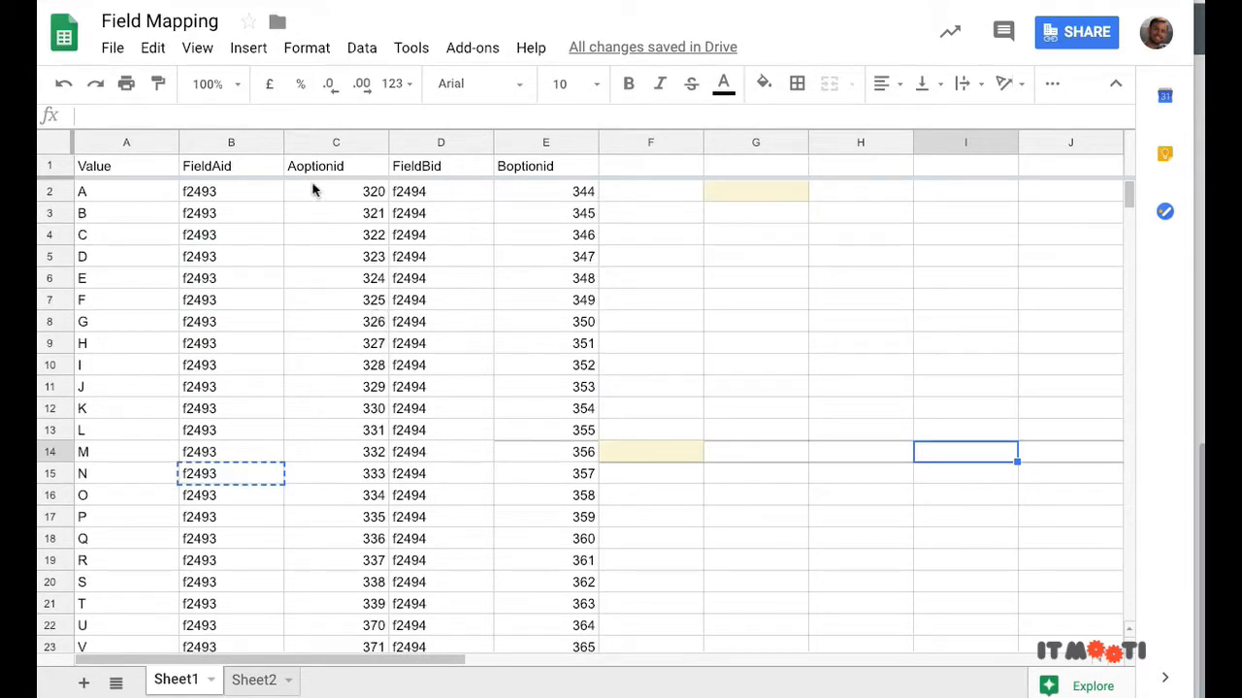
scroll(434, 475, down, 15)
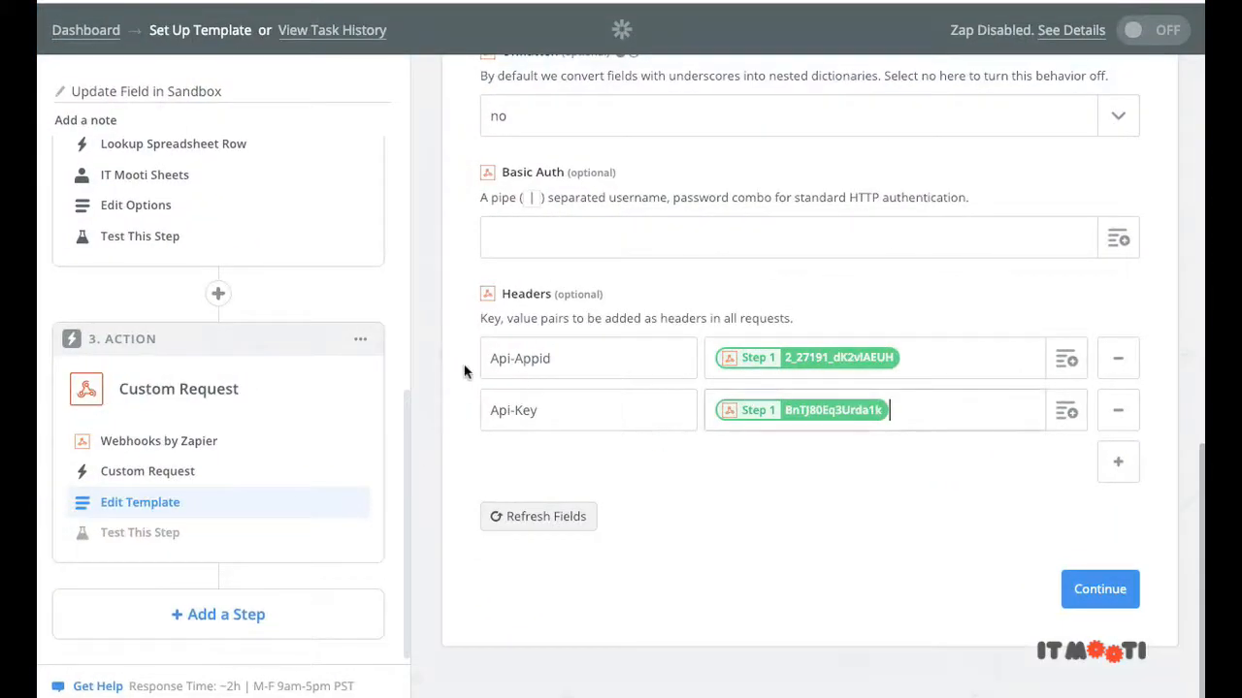
scroll(538, 363, up, 10)
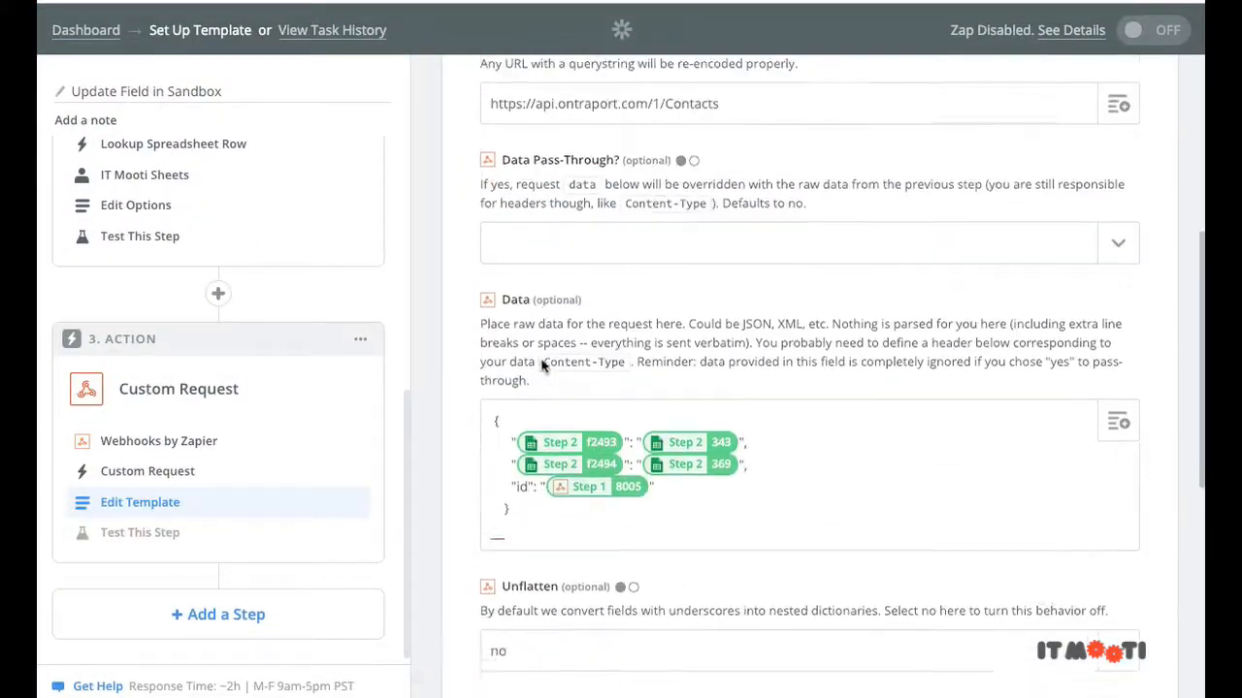
Step: Check the PUT request's URL, data and headers, then continue past the template
scroll(521, 368, down, 6)
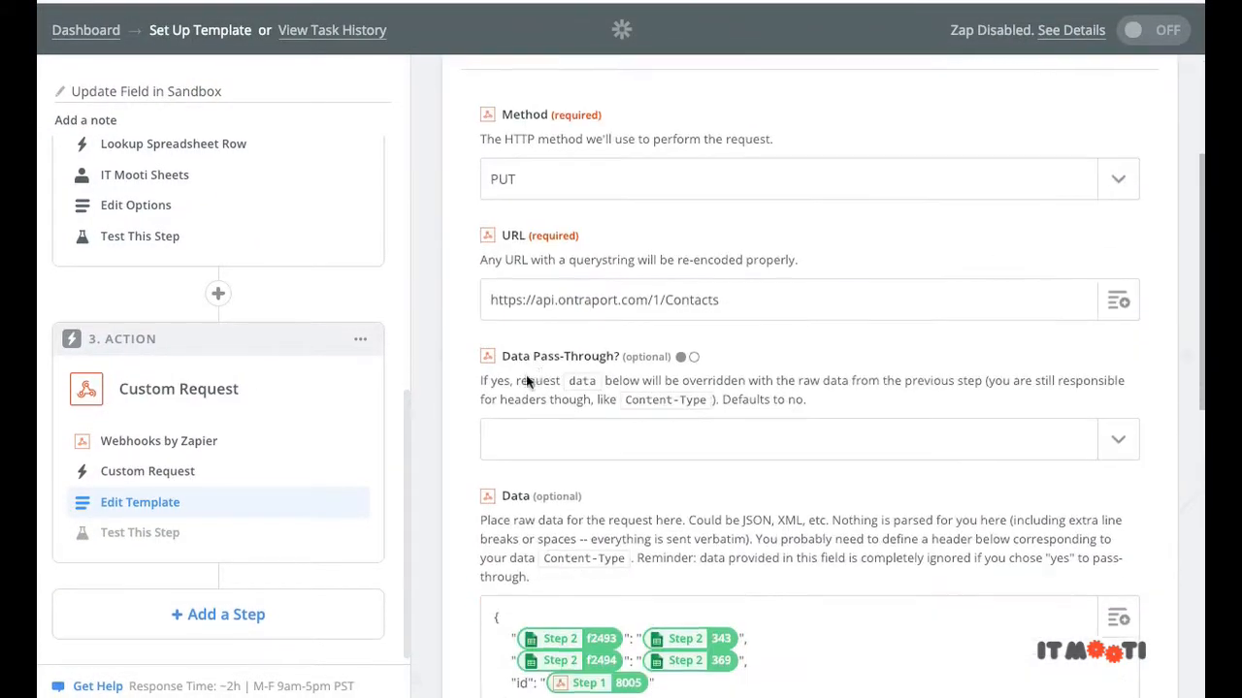
scroll(593, 391, down, 1)
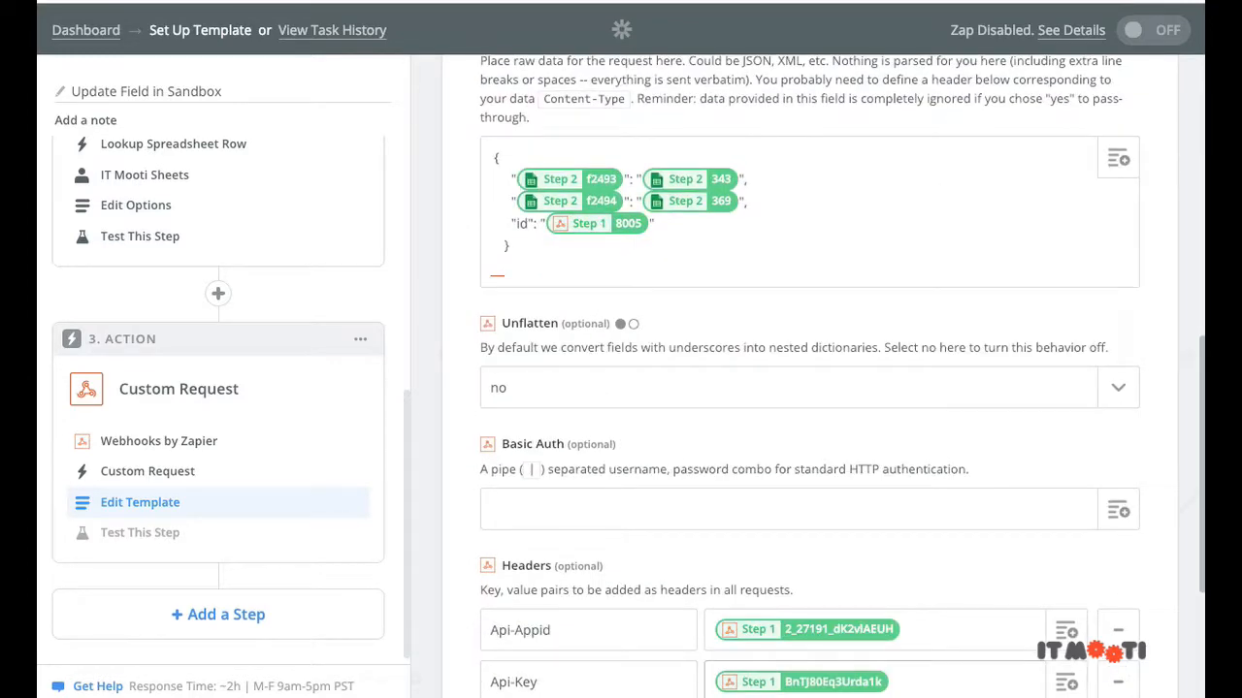
scroll(1007, 344, down, 3)
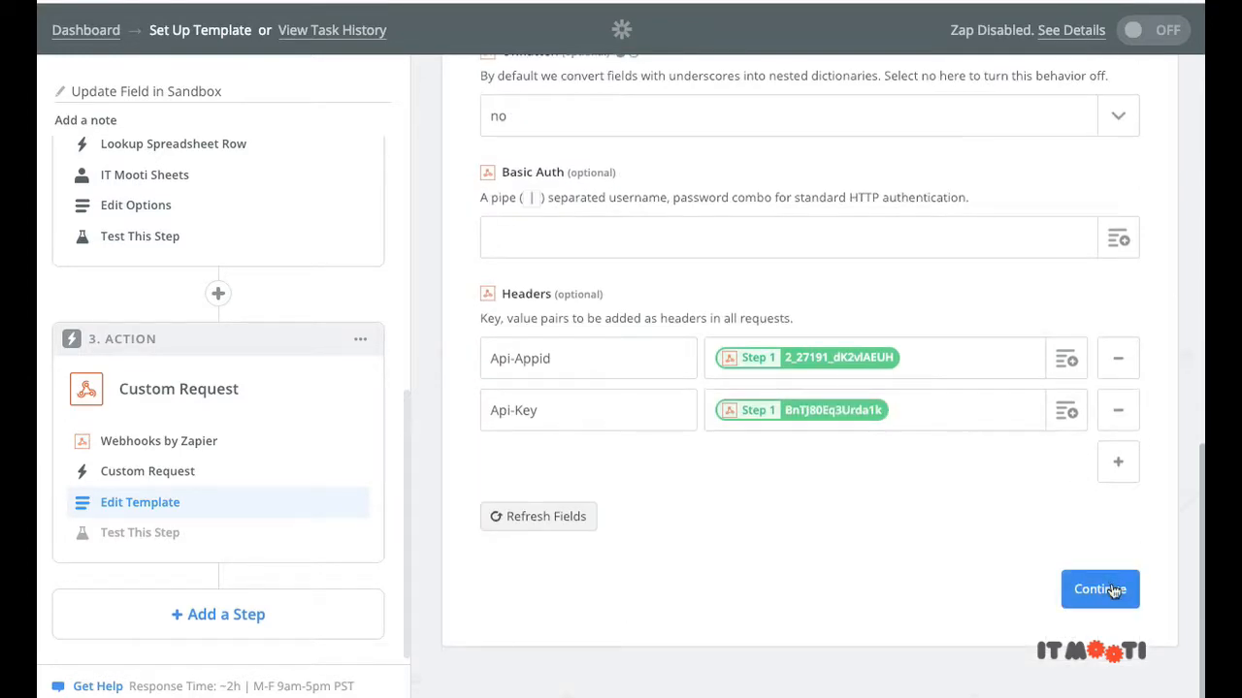
click(1099, 588)
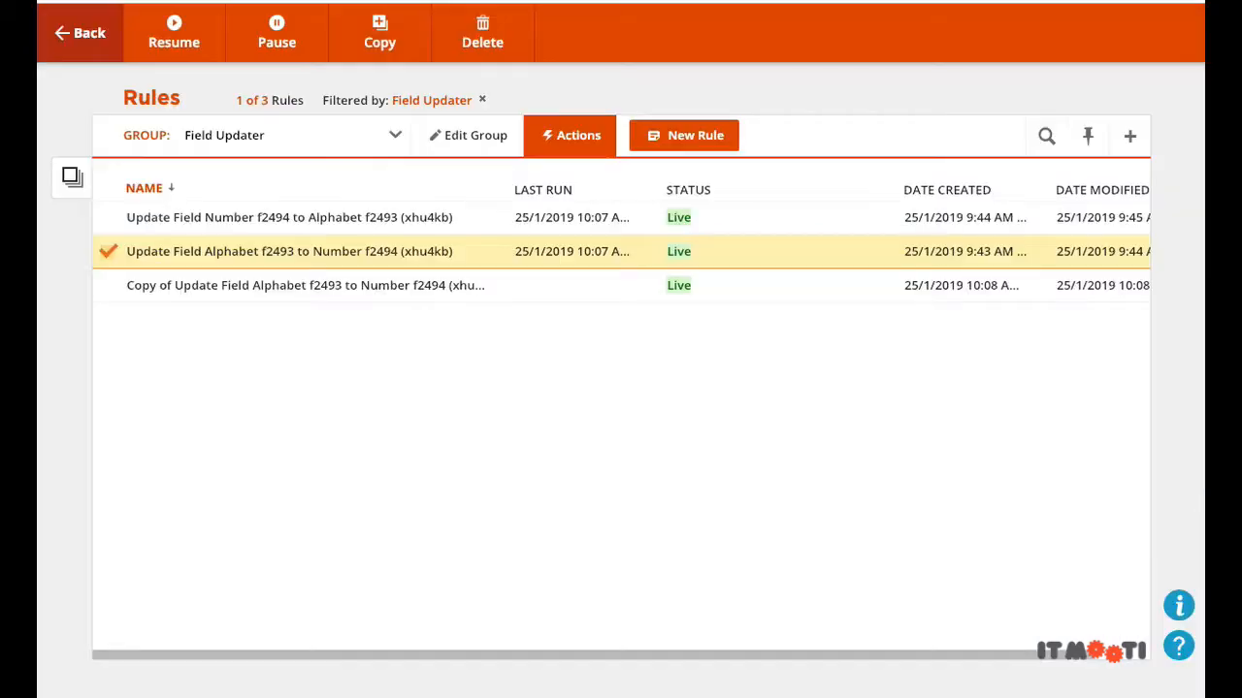
Step: Search Ontraport contacts for 'test' and open the test contact's record
click(97, 55)
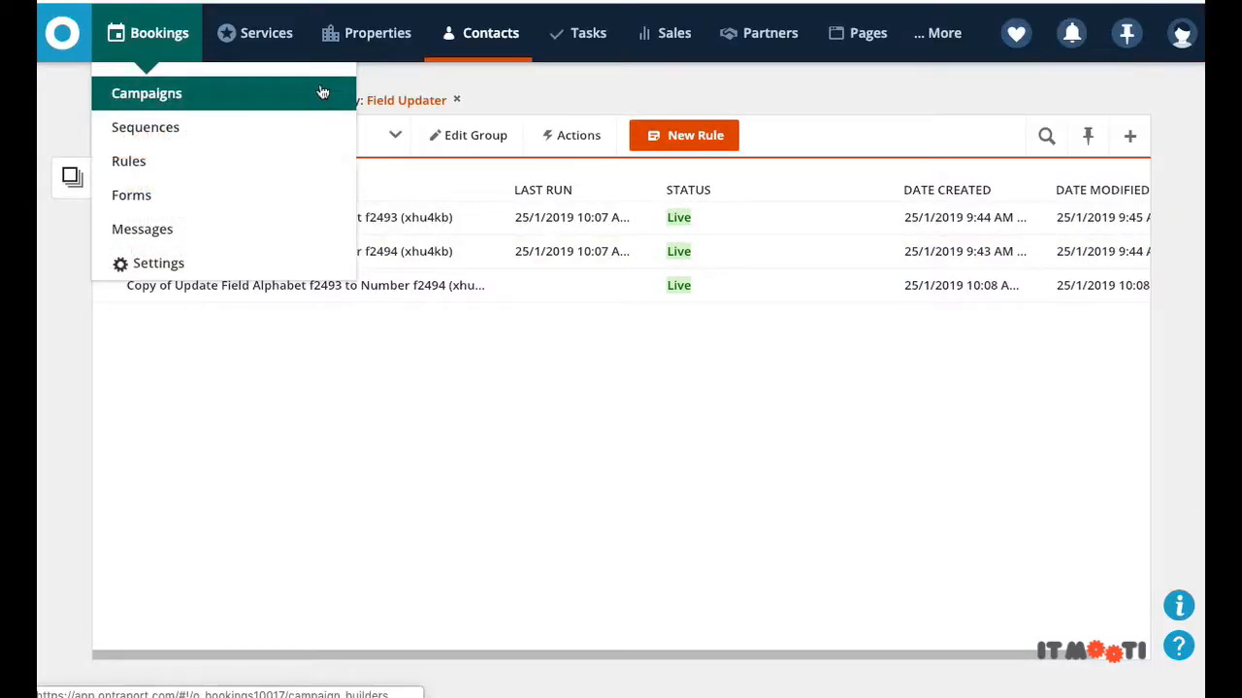
click(503, 58)
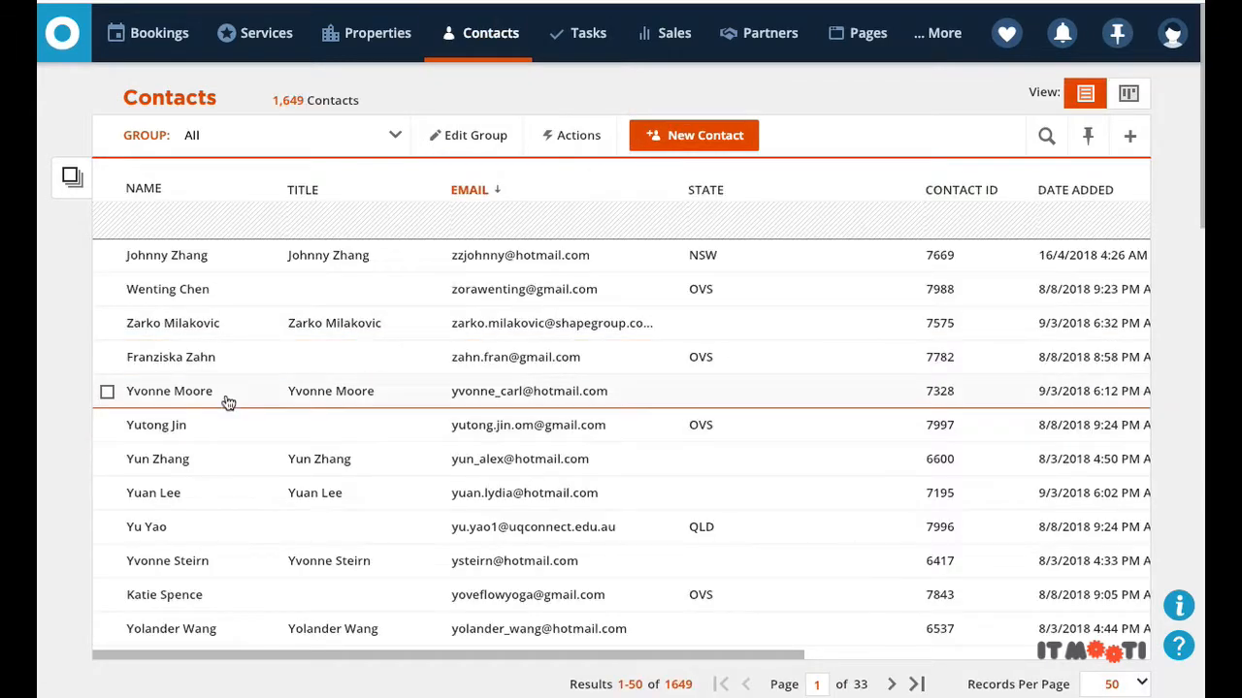
scroll(244, 416, down, 12)
scroll(650, 291, up, 3)
click(1052, 153)
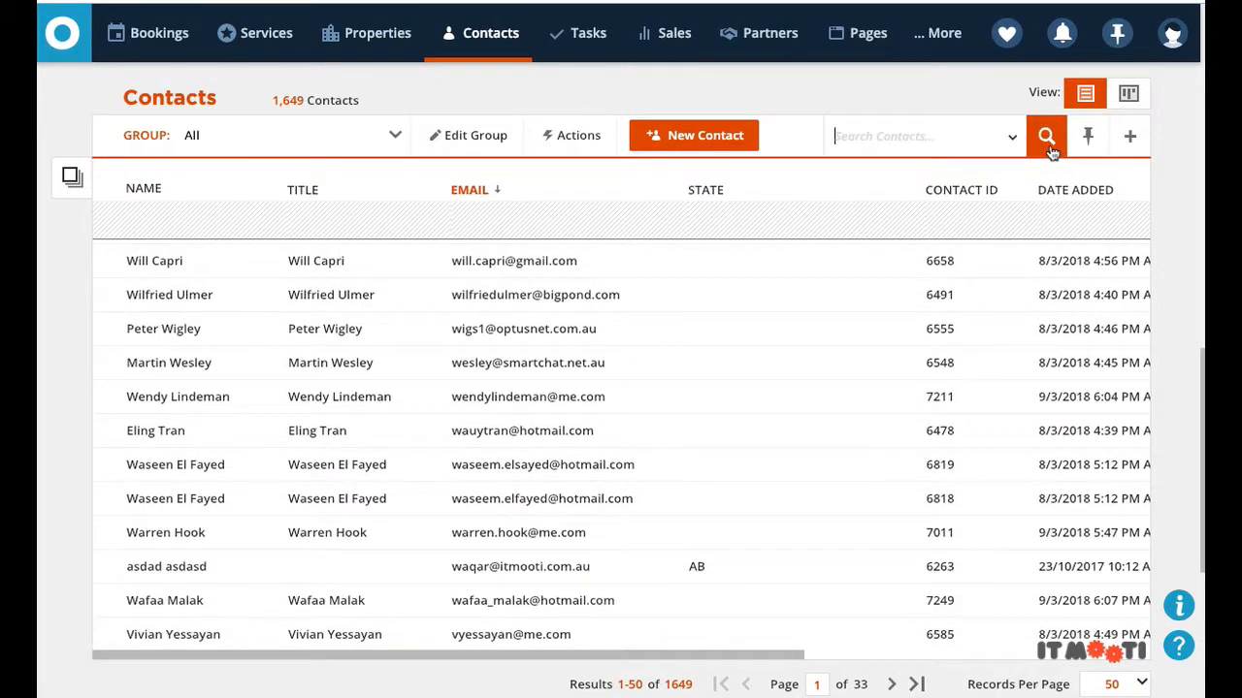
text(test)
key(Return)
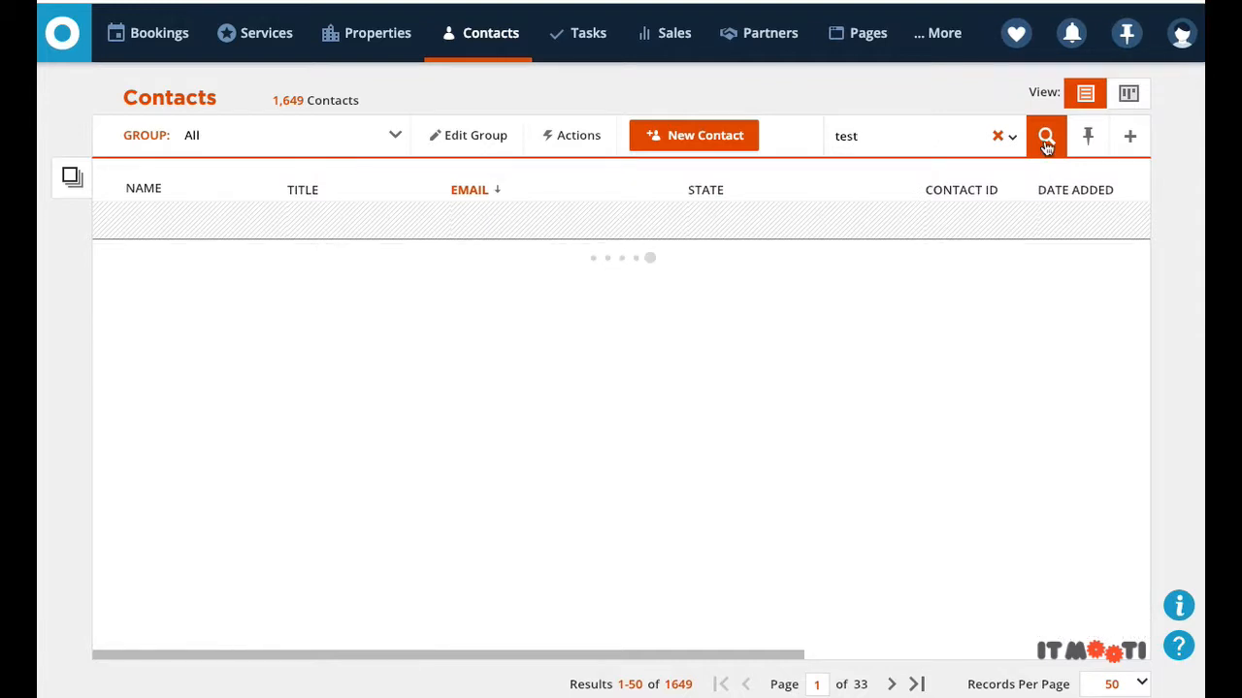
click(520, 367)
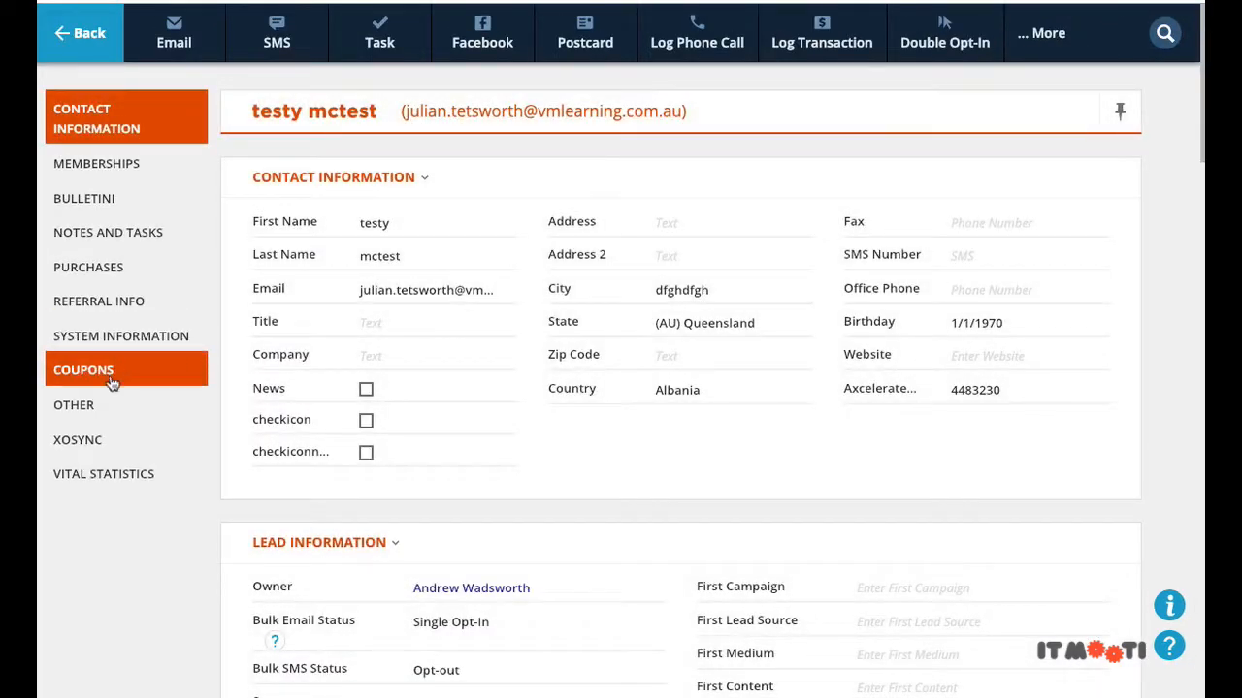
Step: Set the test contact's Alphabet field to D in the OTHER section
click(106, 405)
scroll(732, 411, down, 15)
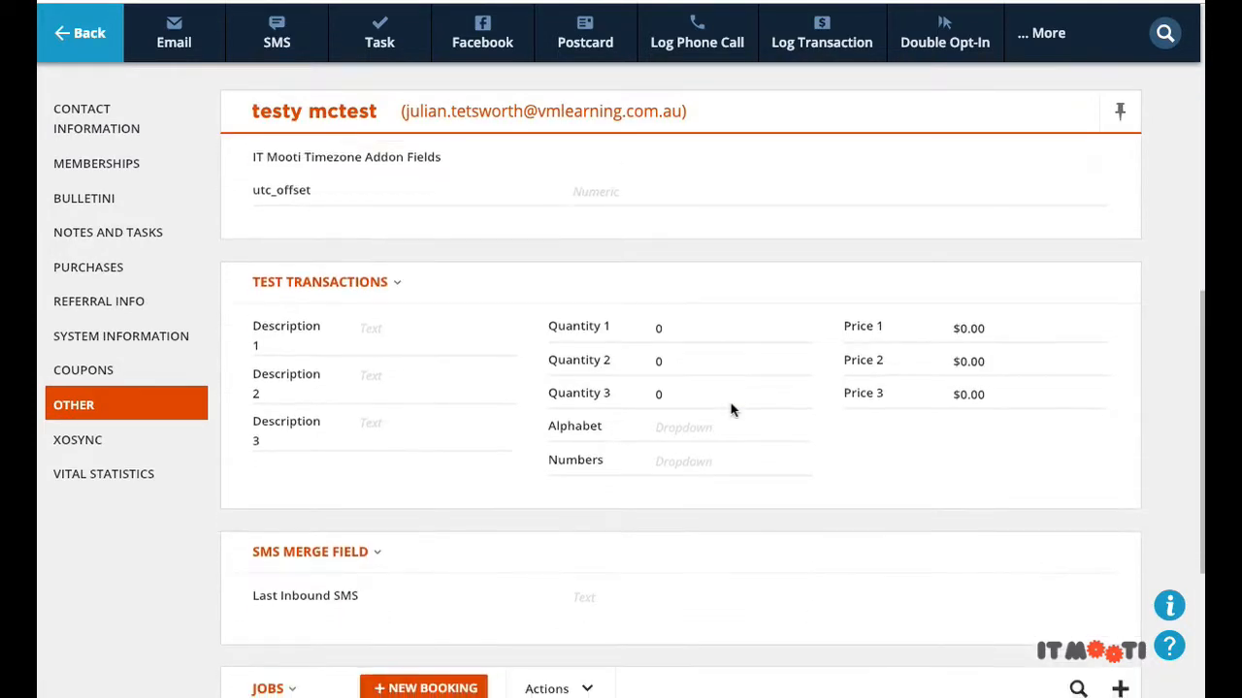
scroll(732, 412, up, 5)
scroll(712, 416, down, 2)
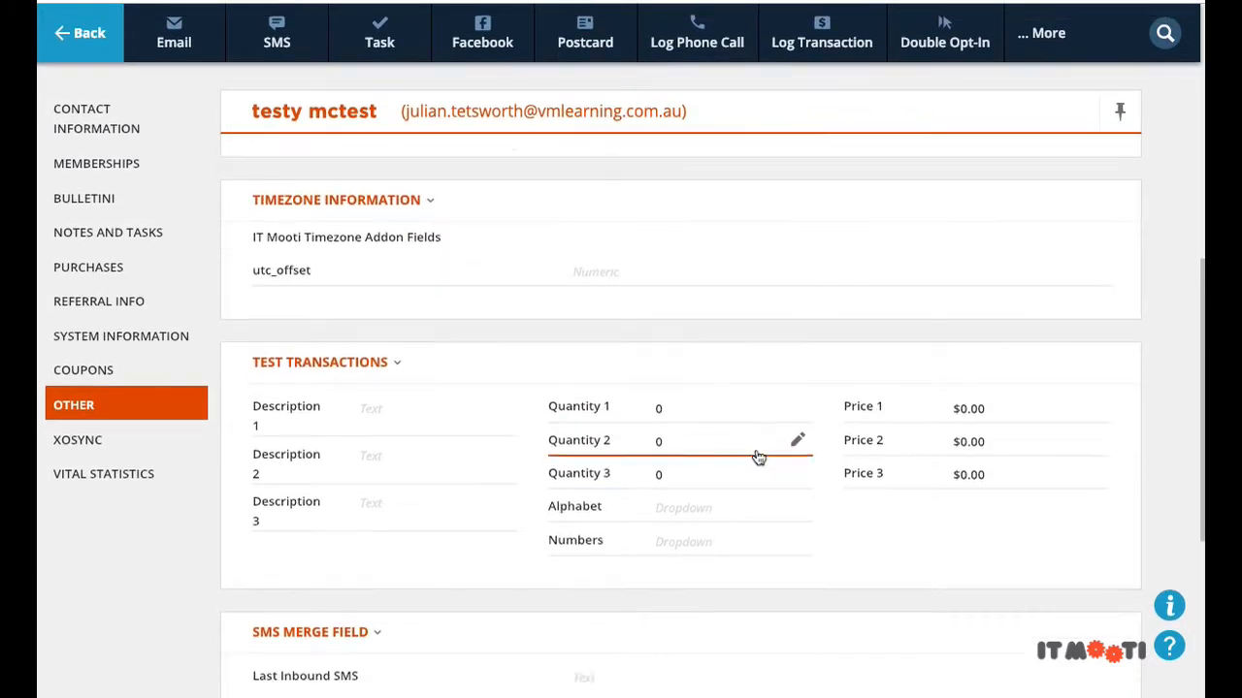
click(707, 375)
text(d)
key(Return)
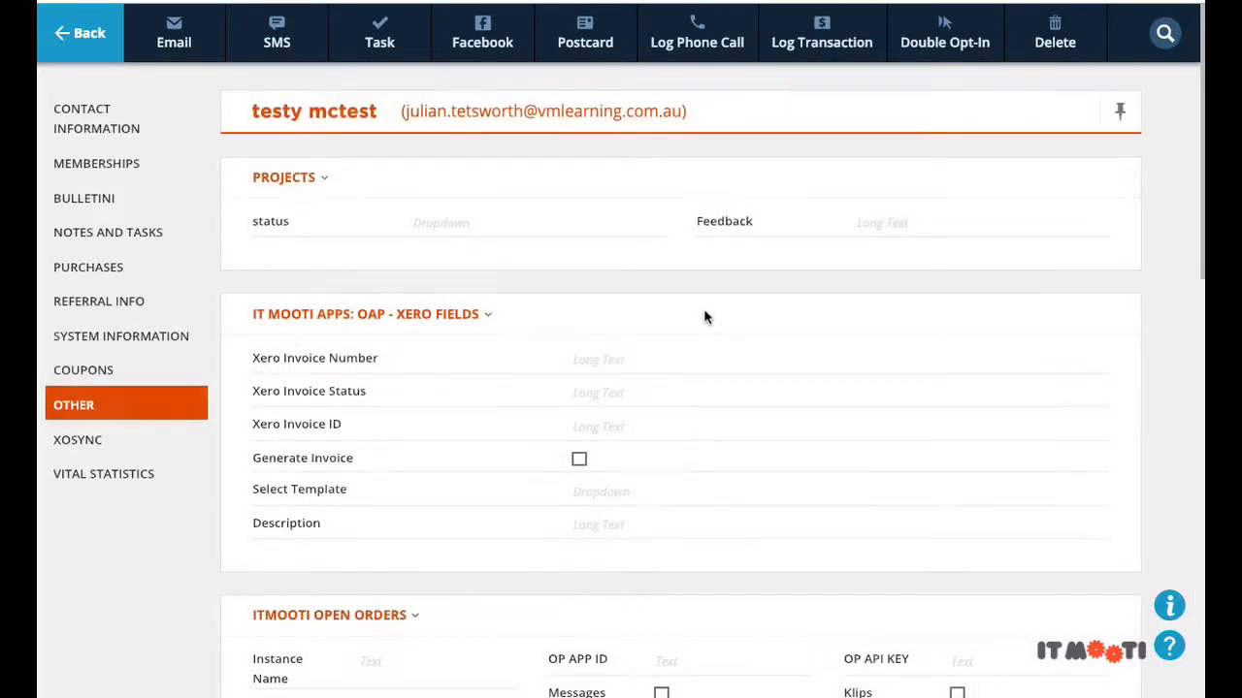
Step: Change the test contact's Numbers field to 5
scroll(708, 317, down, 7)
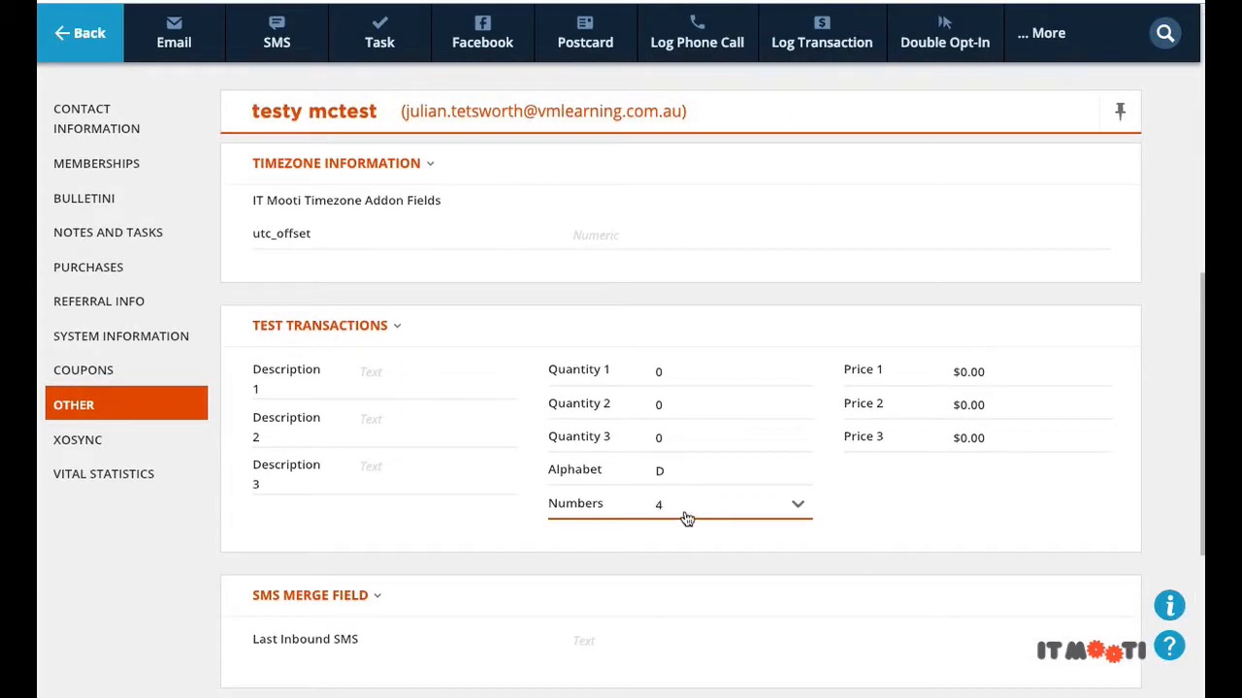
click(666, 505)
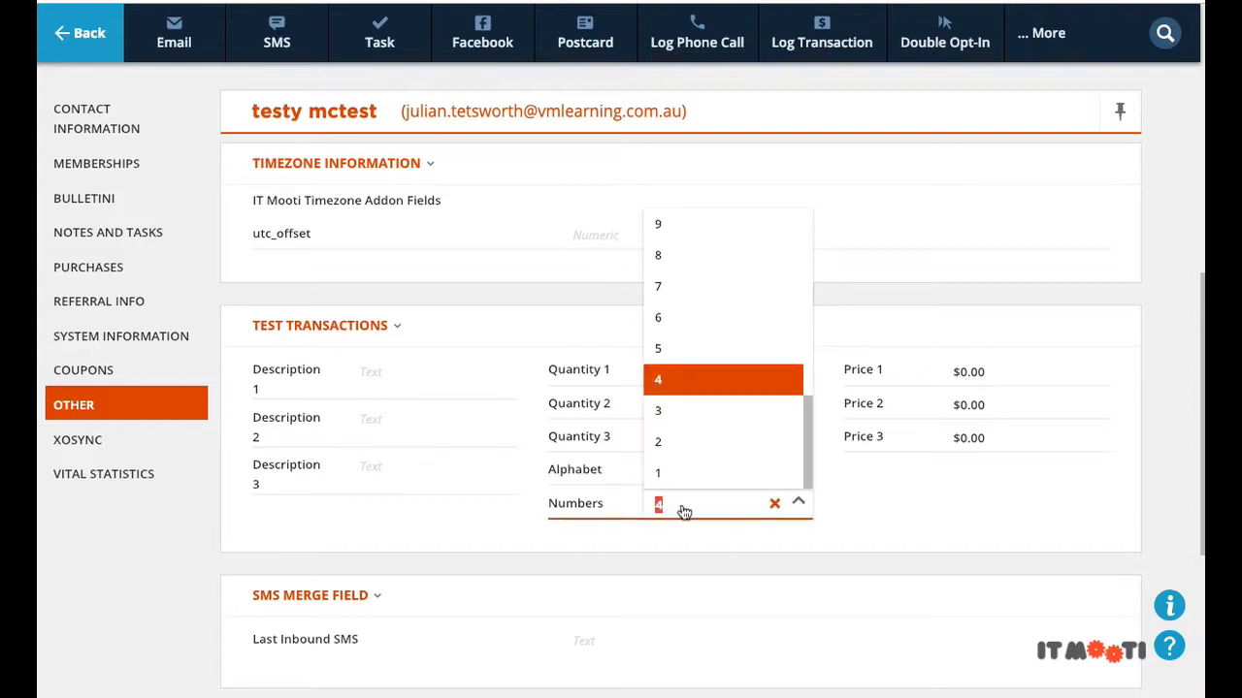
click(682, 349)
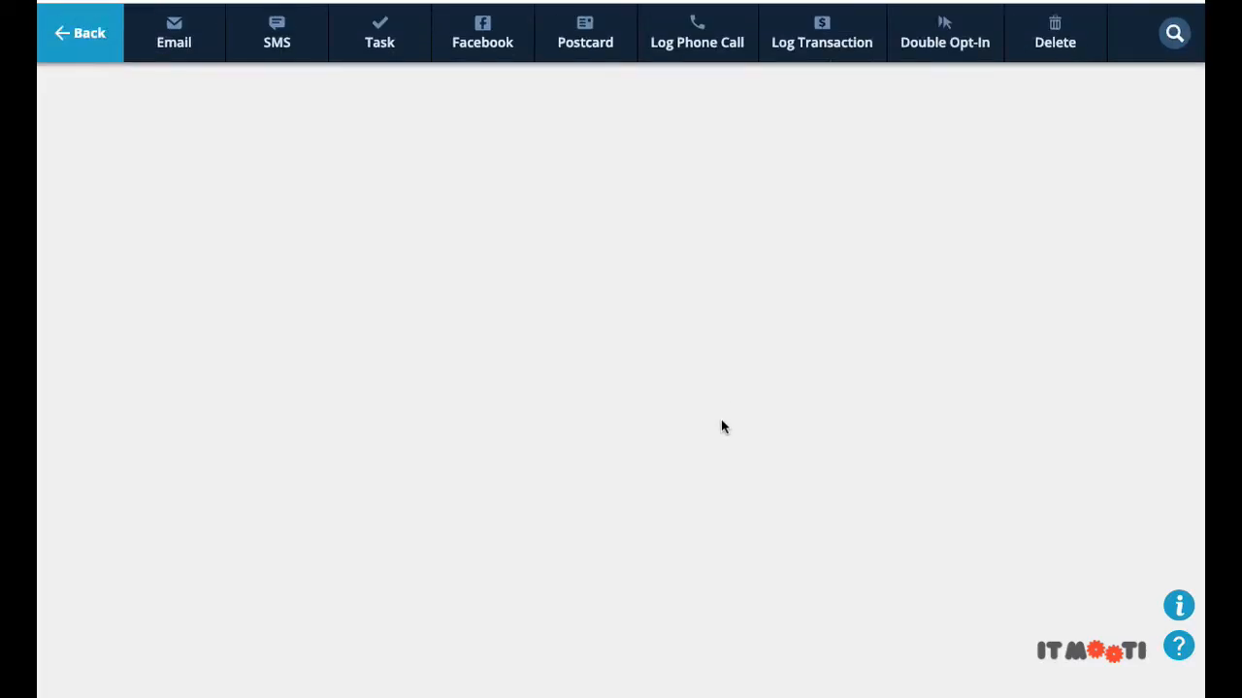
Step: Pick F in the Alphabet dropdown under Test Transactions after the page reloads
scroll(712, 430, down, 4)
scroll(697, 437, down, 3)
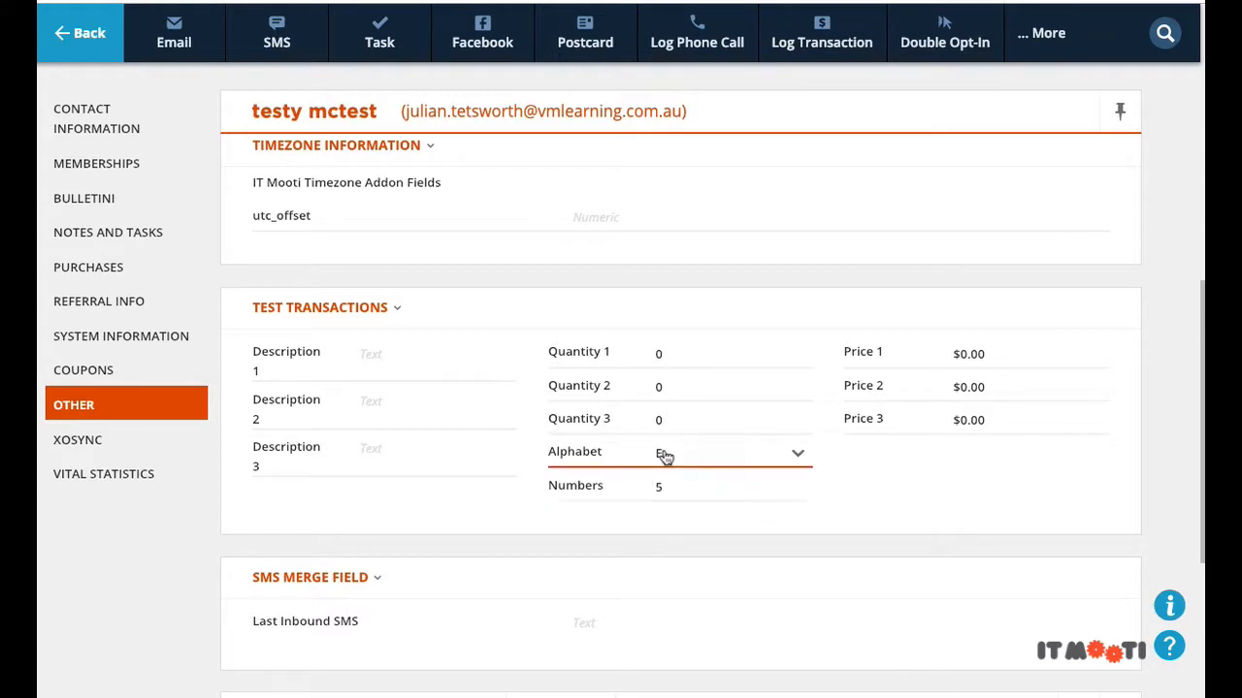
click(652, 464)
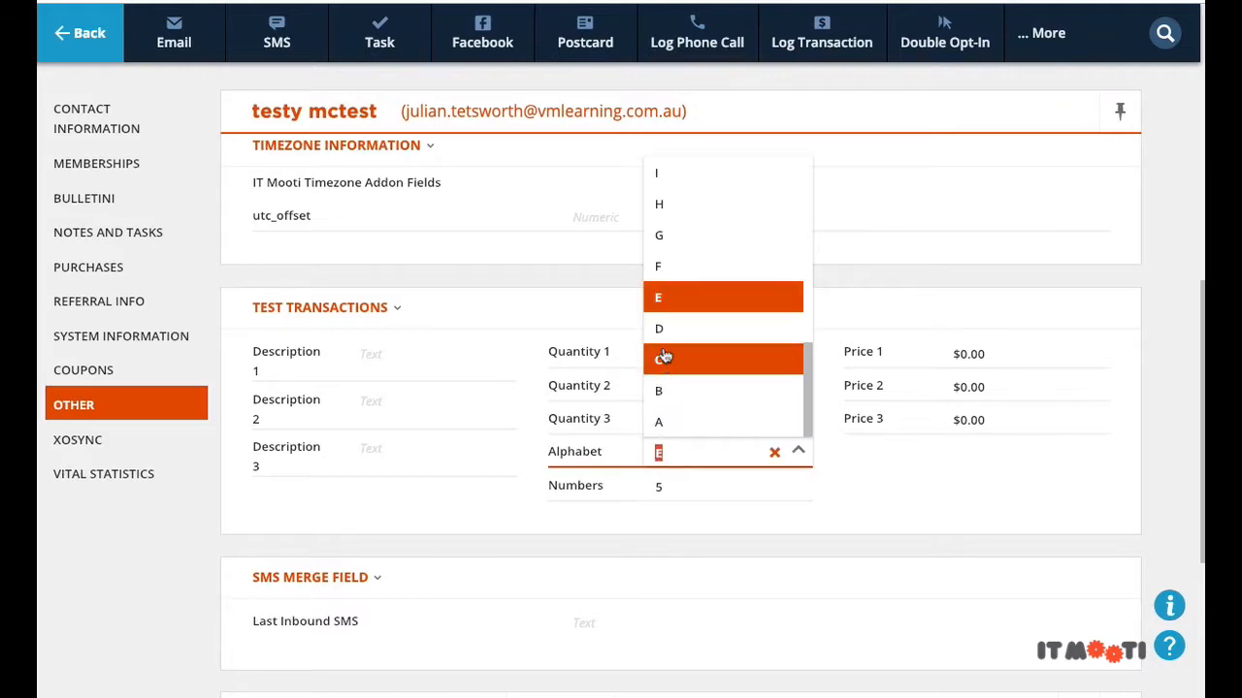
click(674, 269)
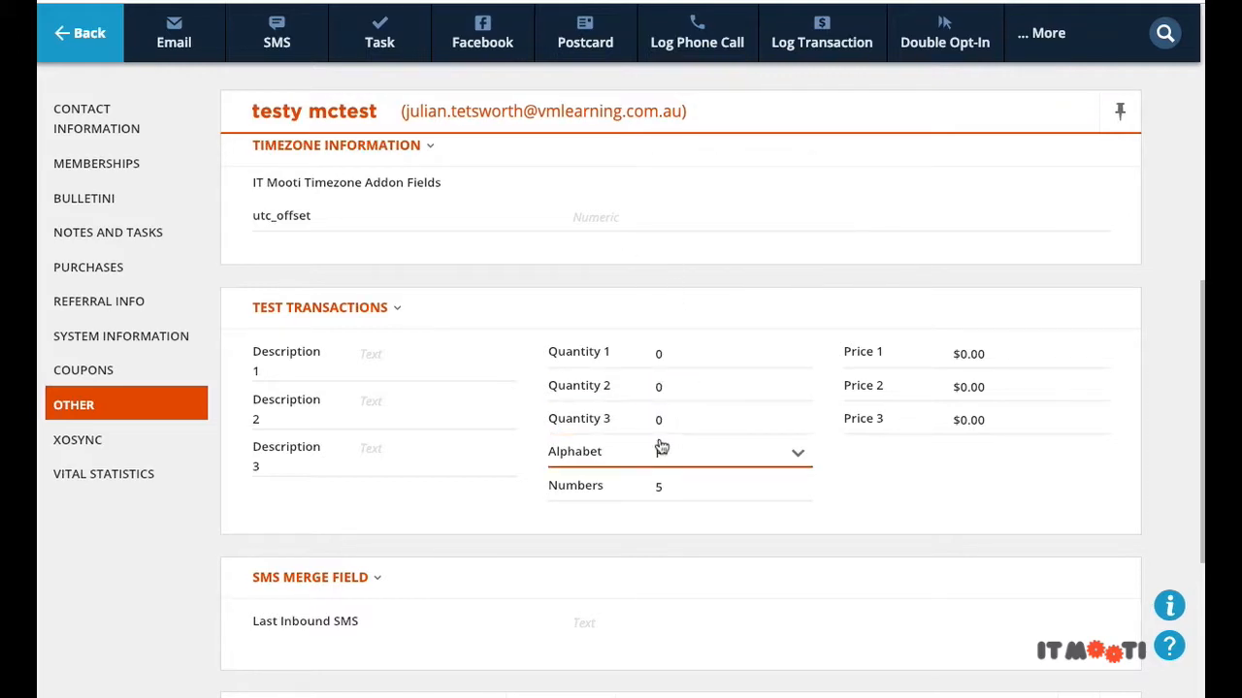